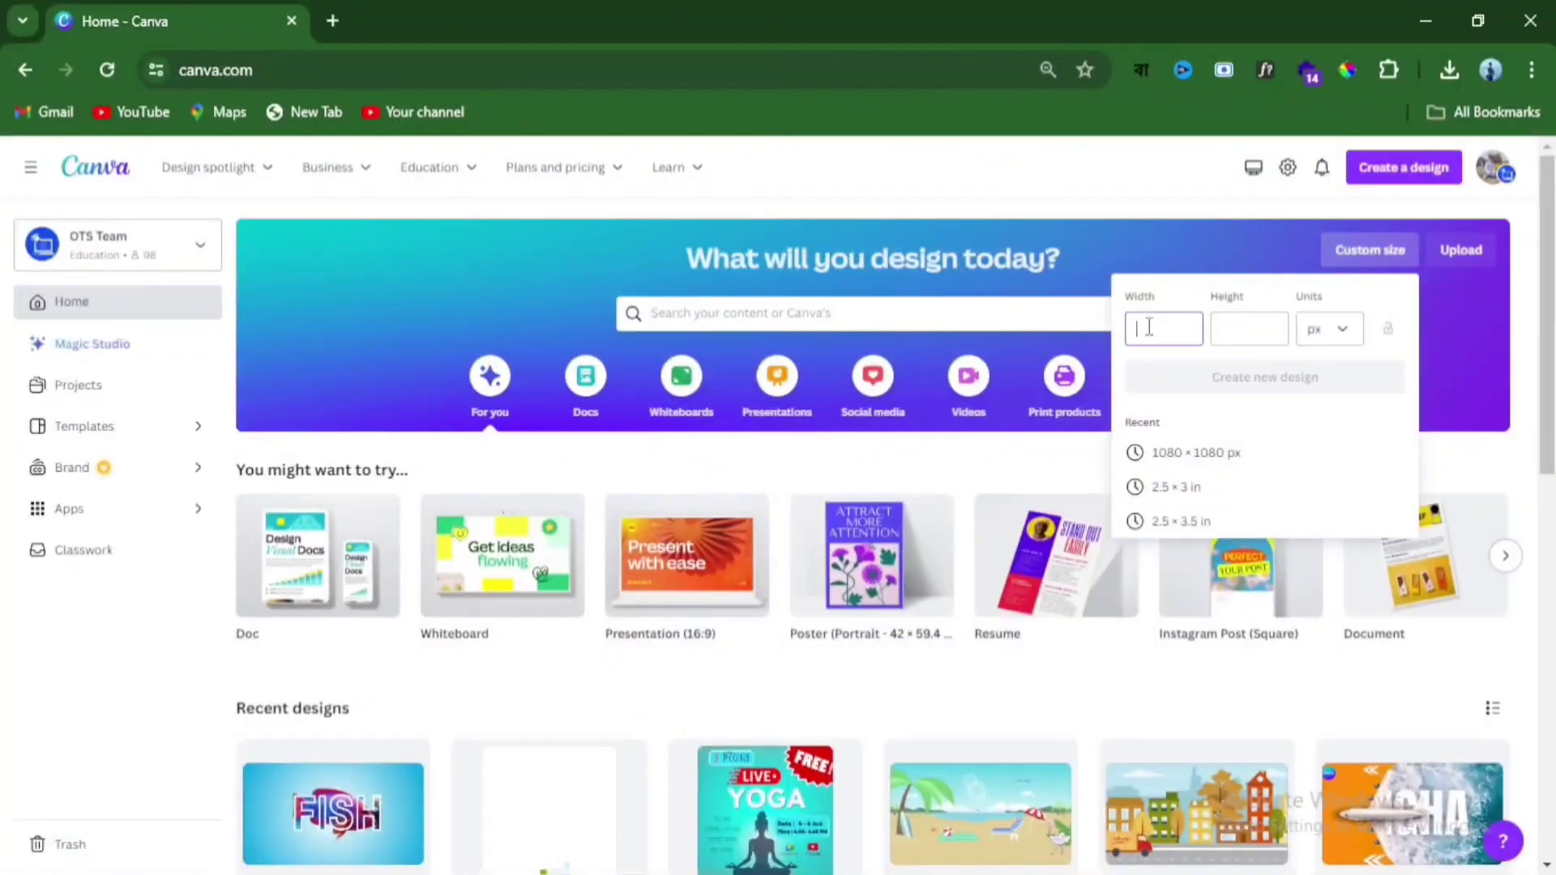
Step: Create a new custom-size design of 1280 × 720 px
click(1284, 326)
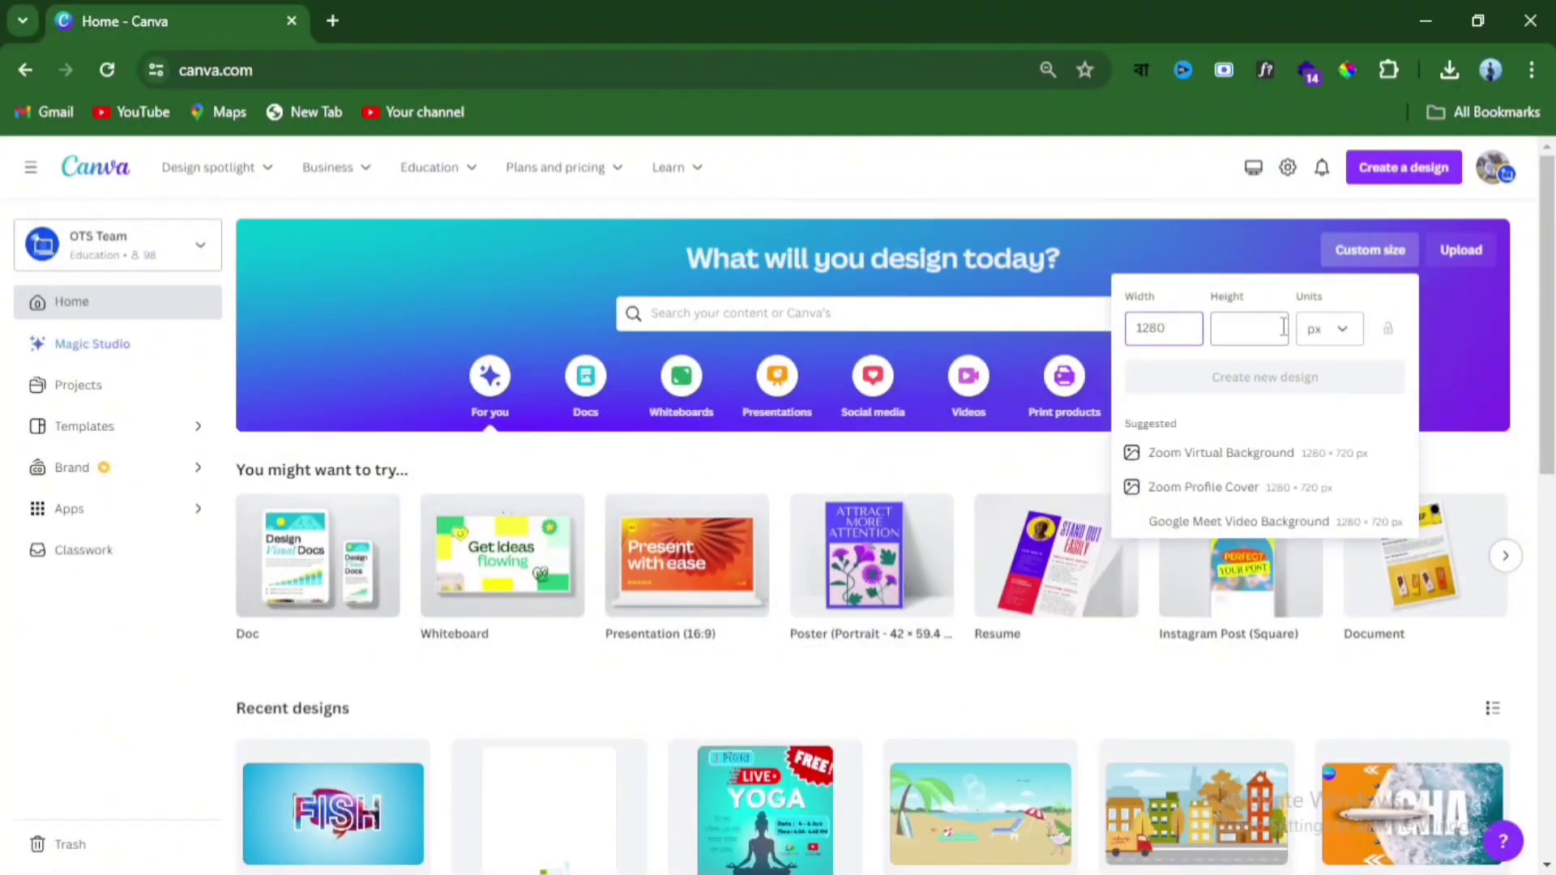
text(720)
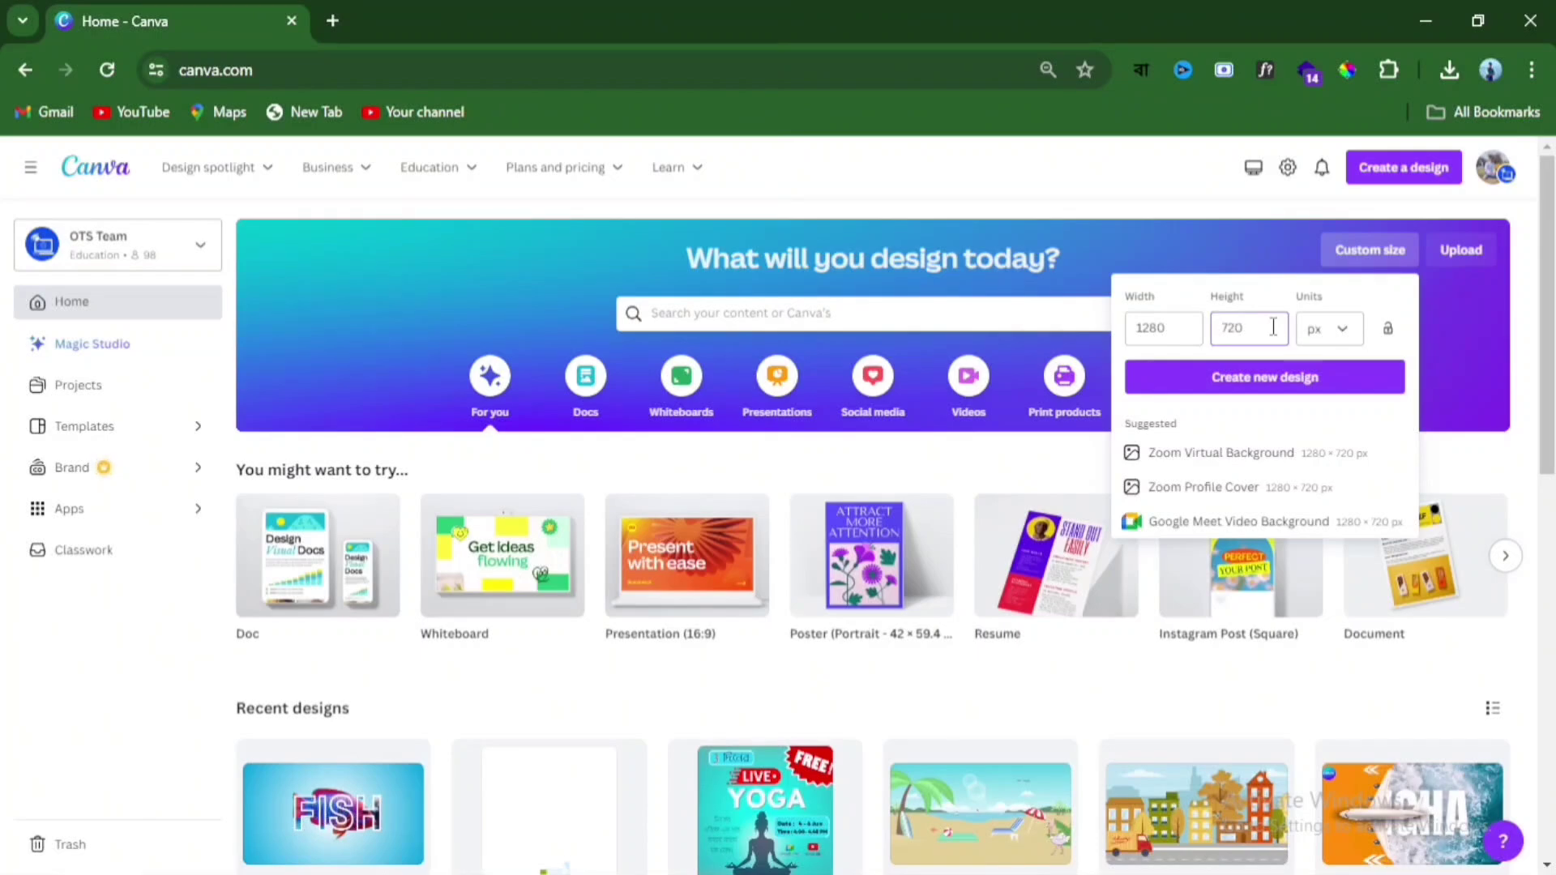
click(1266, 381)
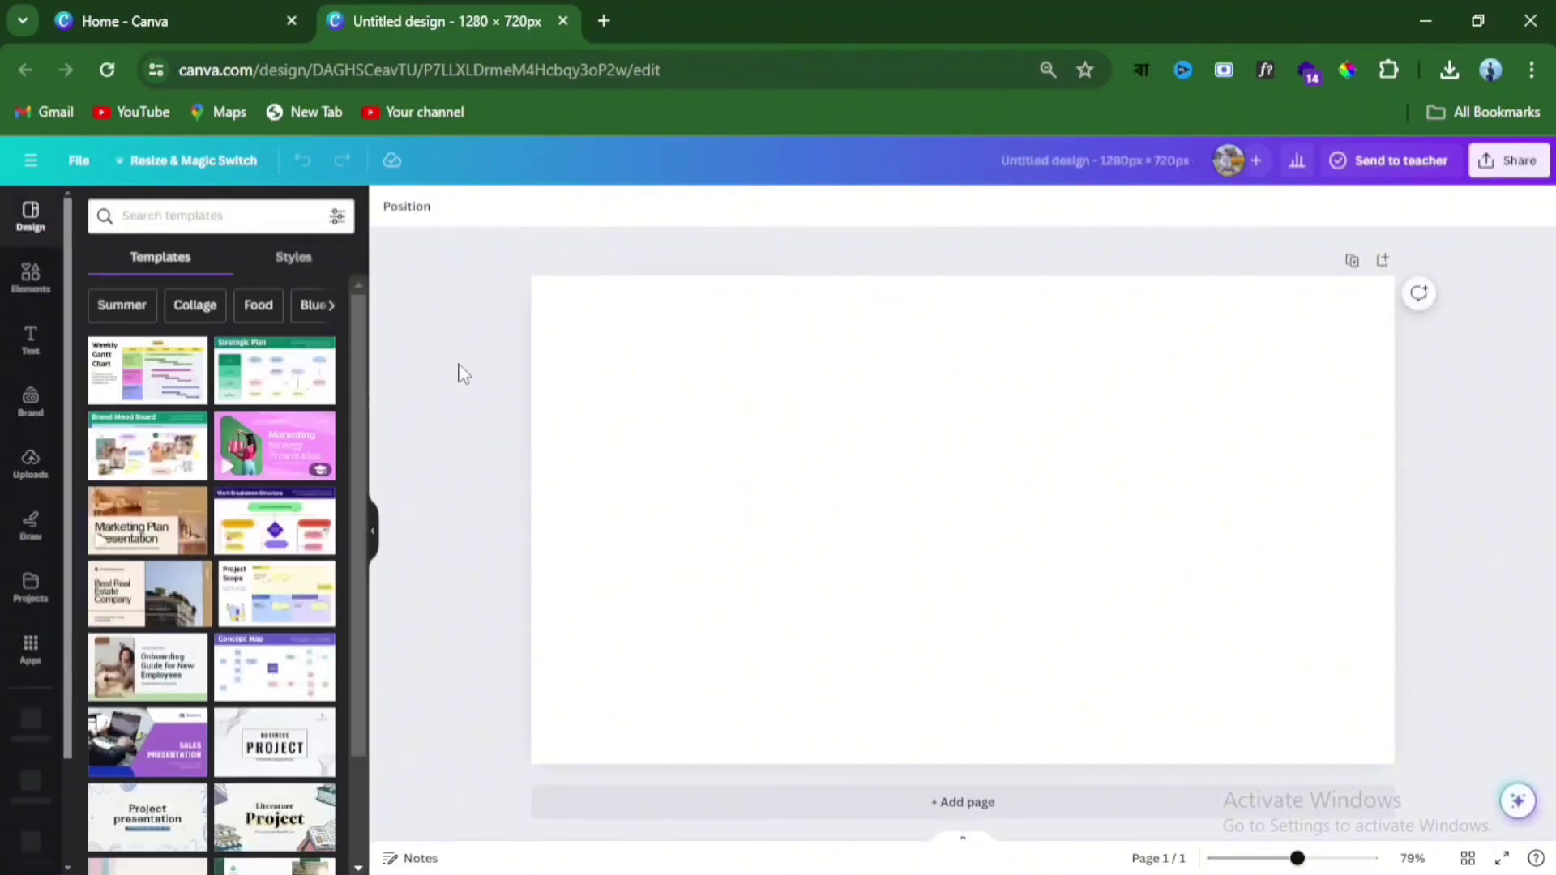
Step: Add the uploaded coral reef fish image to the page and enlarge it until it extends past the page edges
click(30, 464)
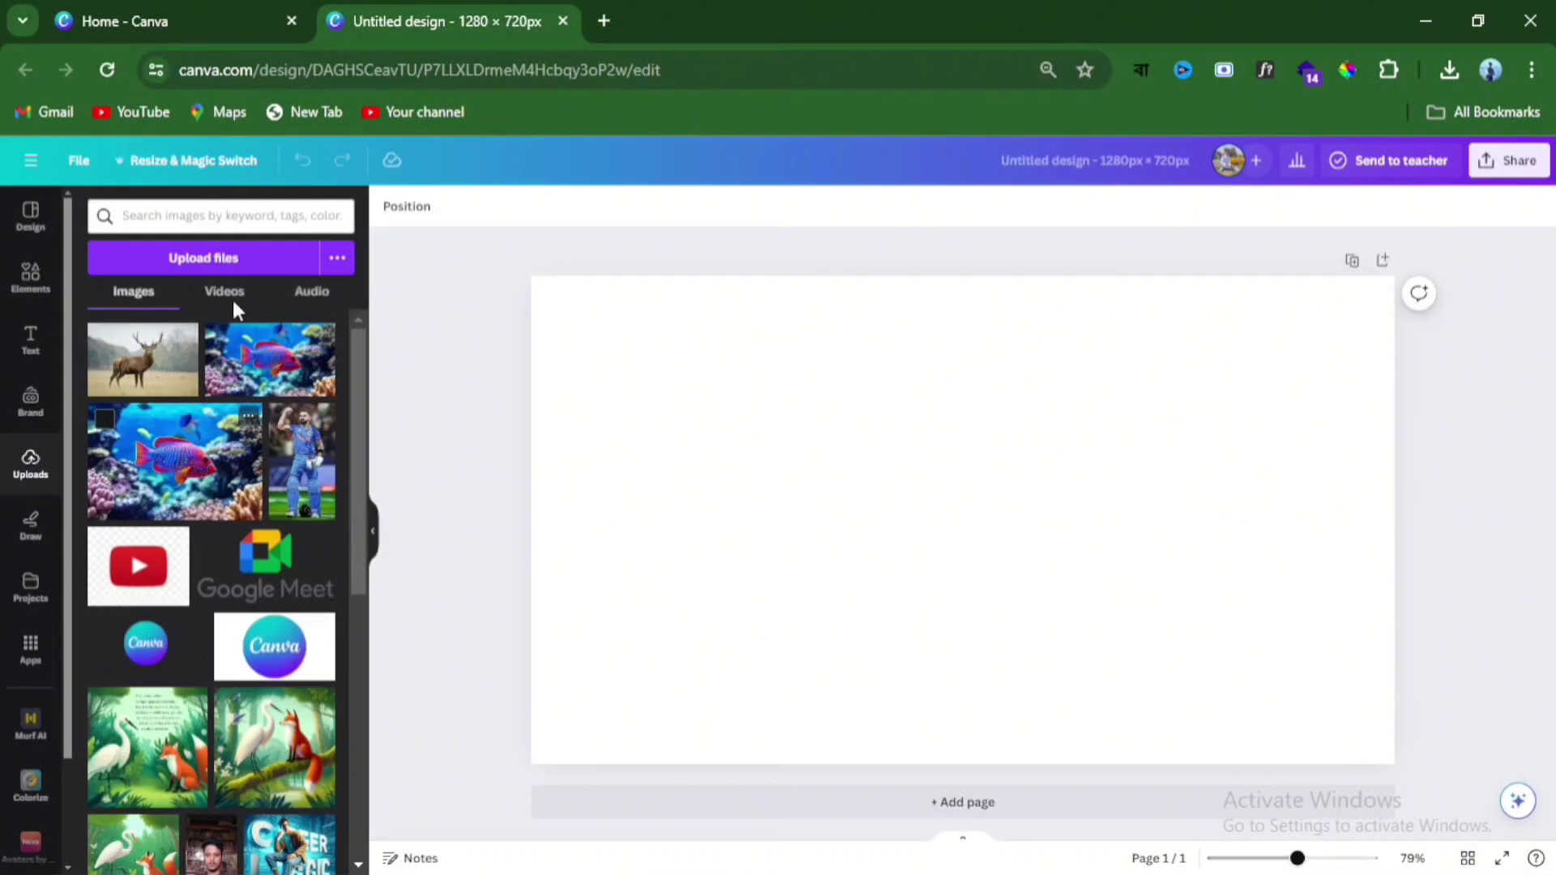
click(178, 490)
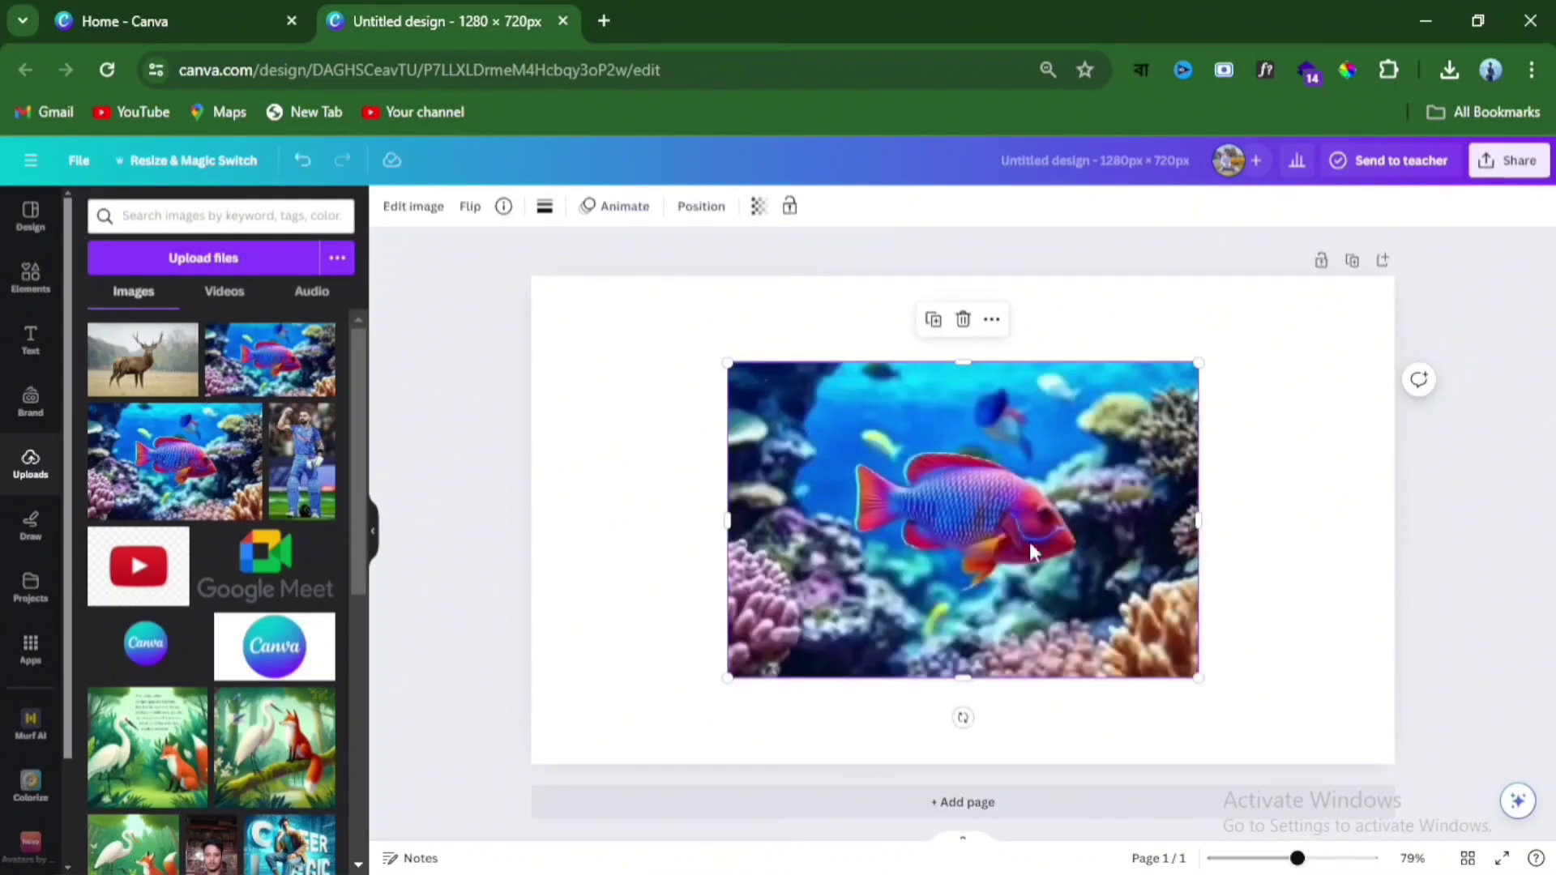
drag(1009, 531, 782, 448)
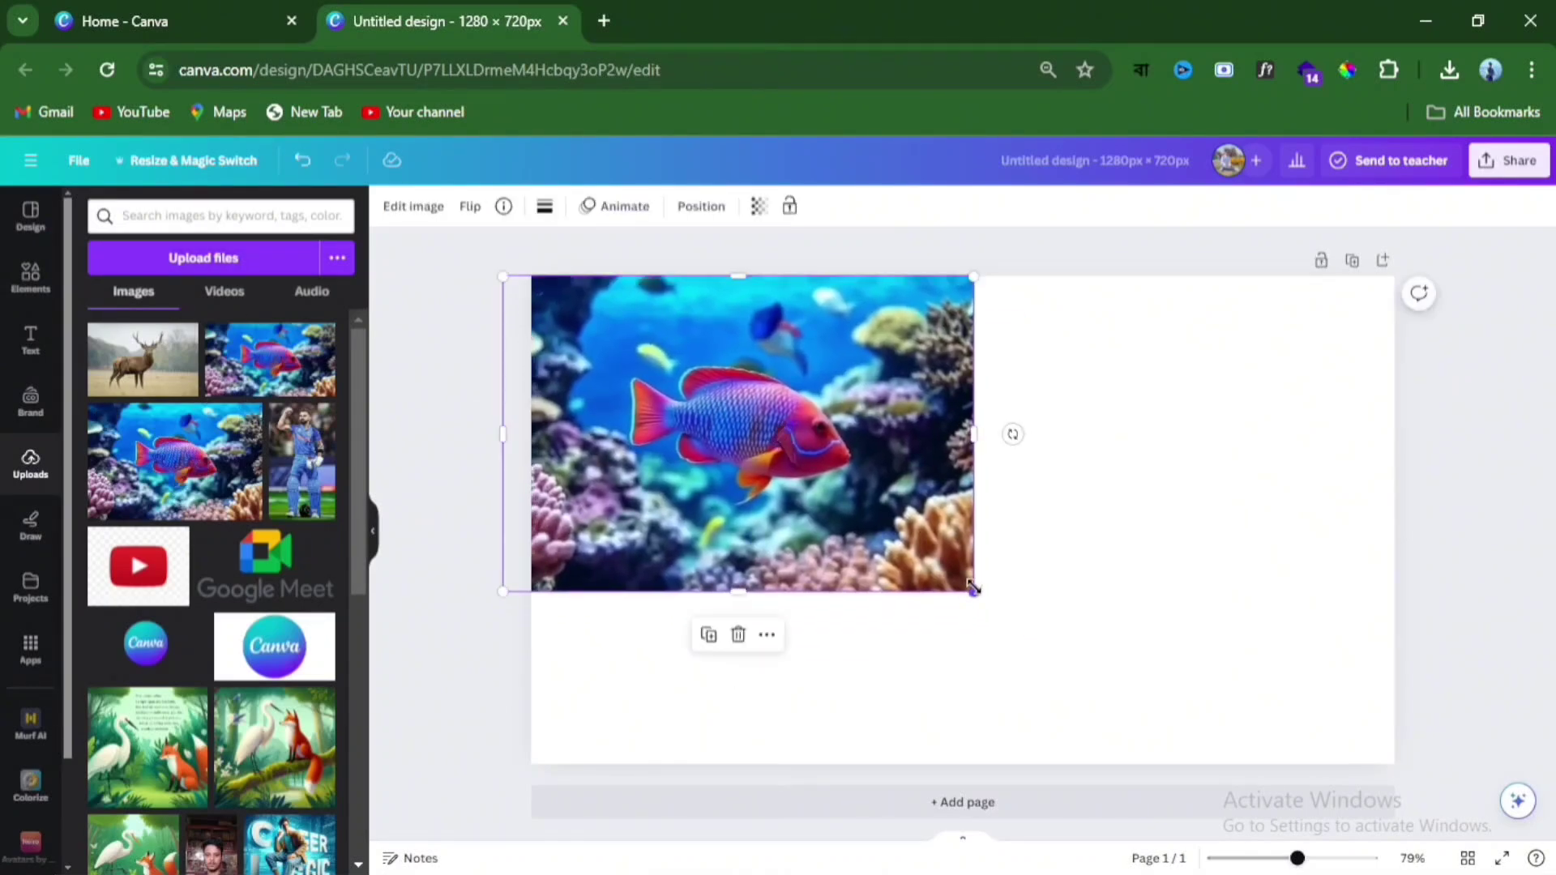
drag(972, 590, 1418, 865)
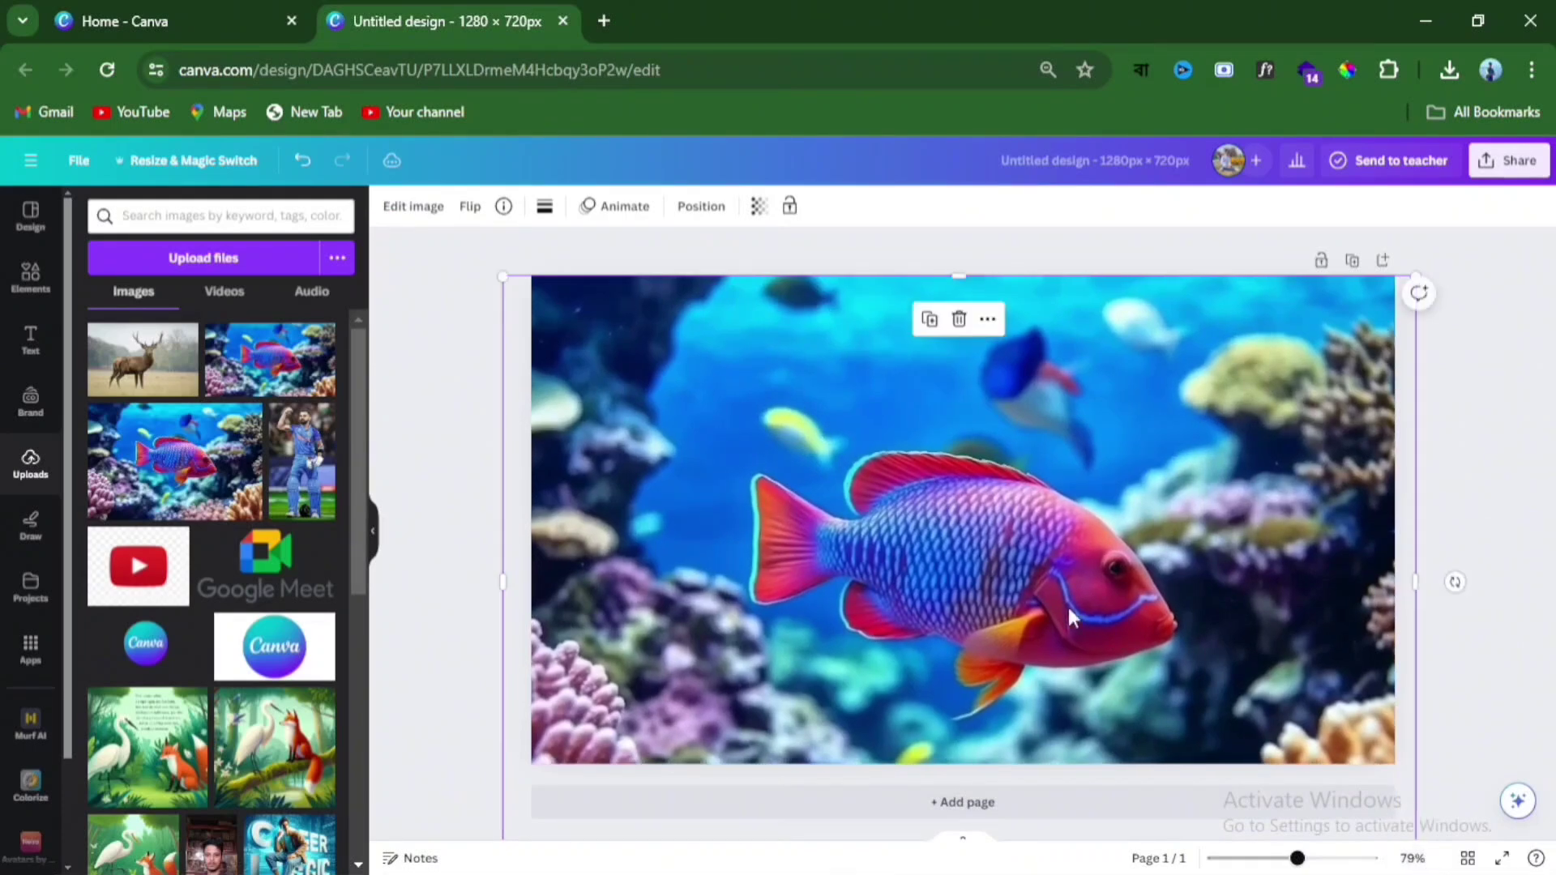
drag(1068, 606, 1291, 621)
drag(1256, 474, 1267, 585)
scroll(871, 381, down, 1)
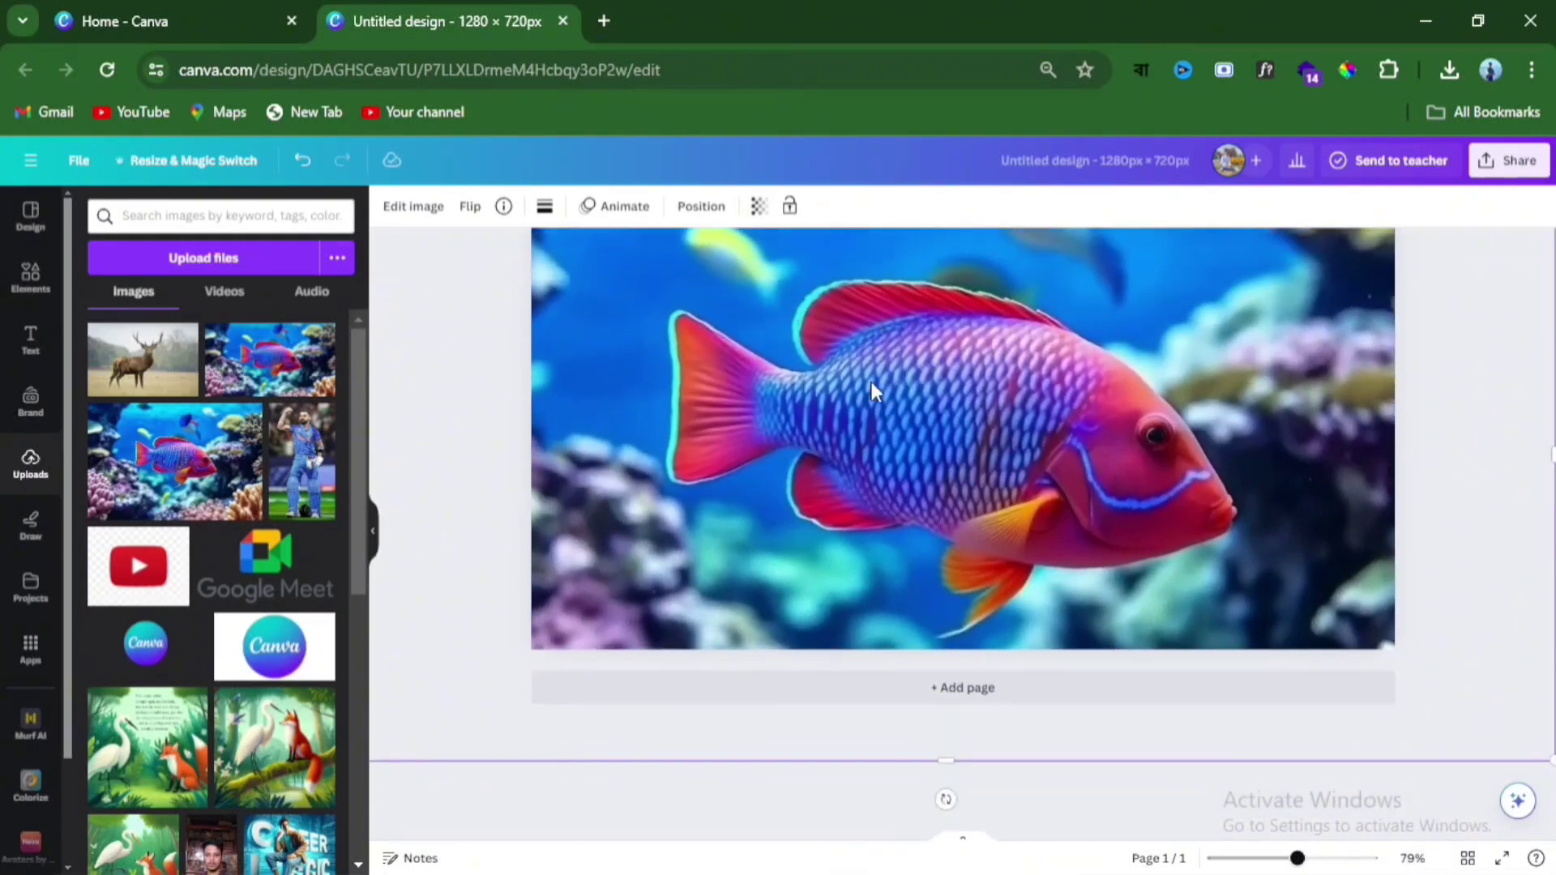
scroll(687, 618, down, 5)
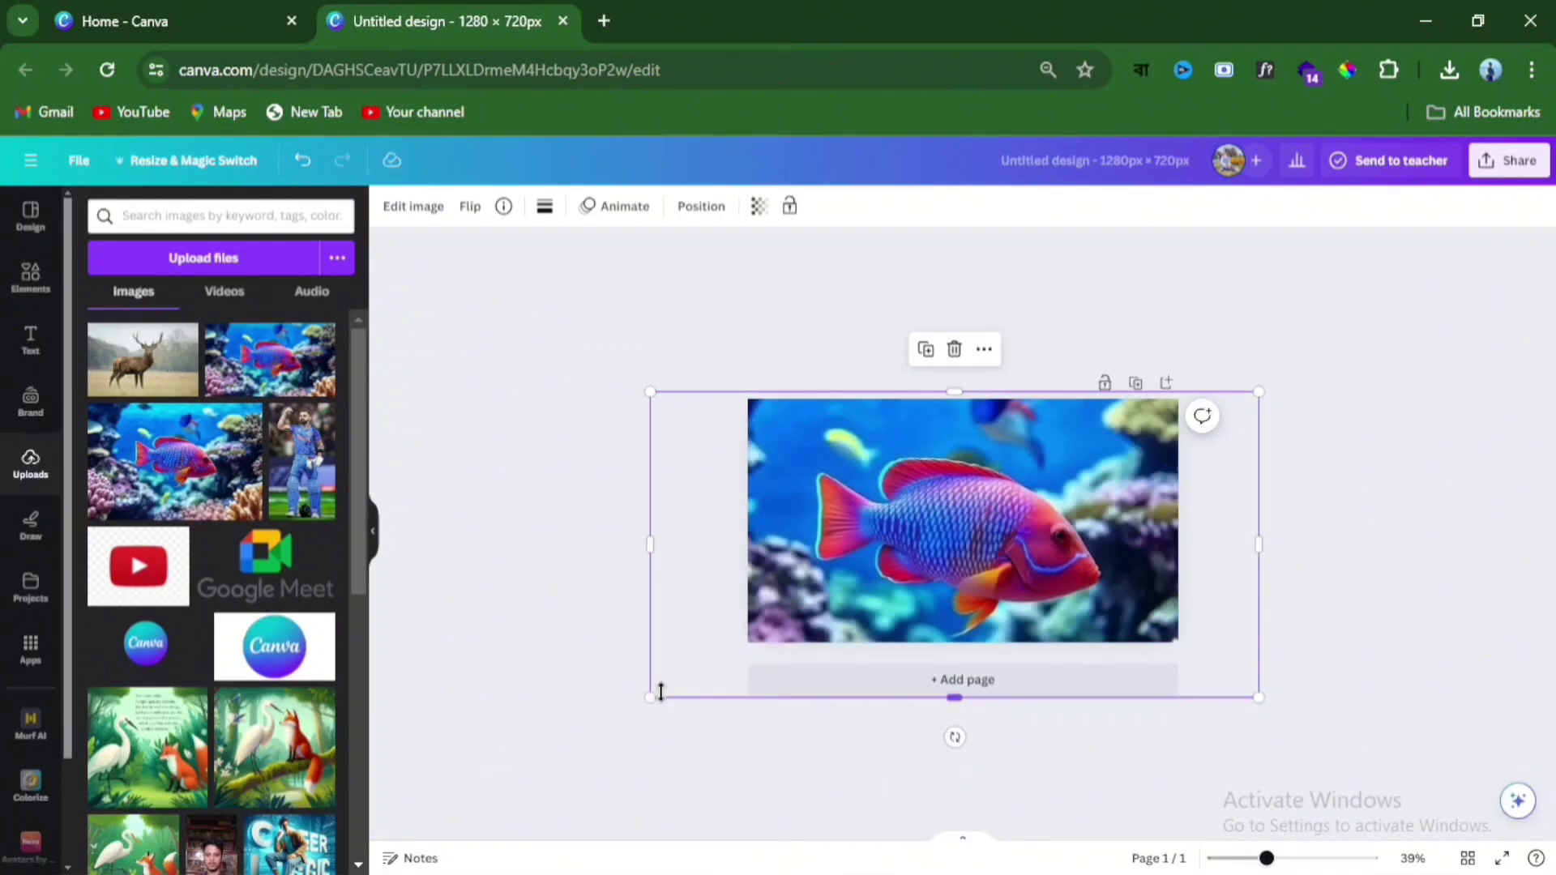
Step: Enlarge the fish image slightly more, tilt it a little counterclockwise, and keep the whole fish centred on the page
drag(648, 695, 619, 713)
drag(1258, 389, 1305, 362)
drag(1090, 518, 1085, 508)
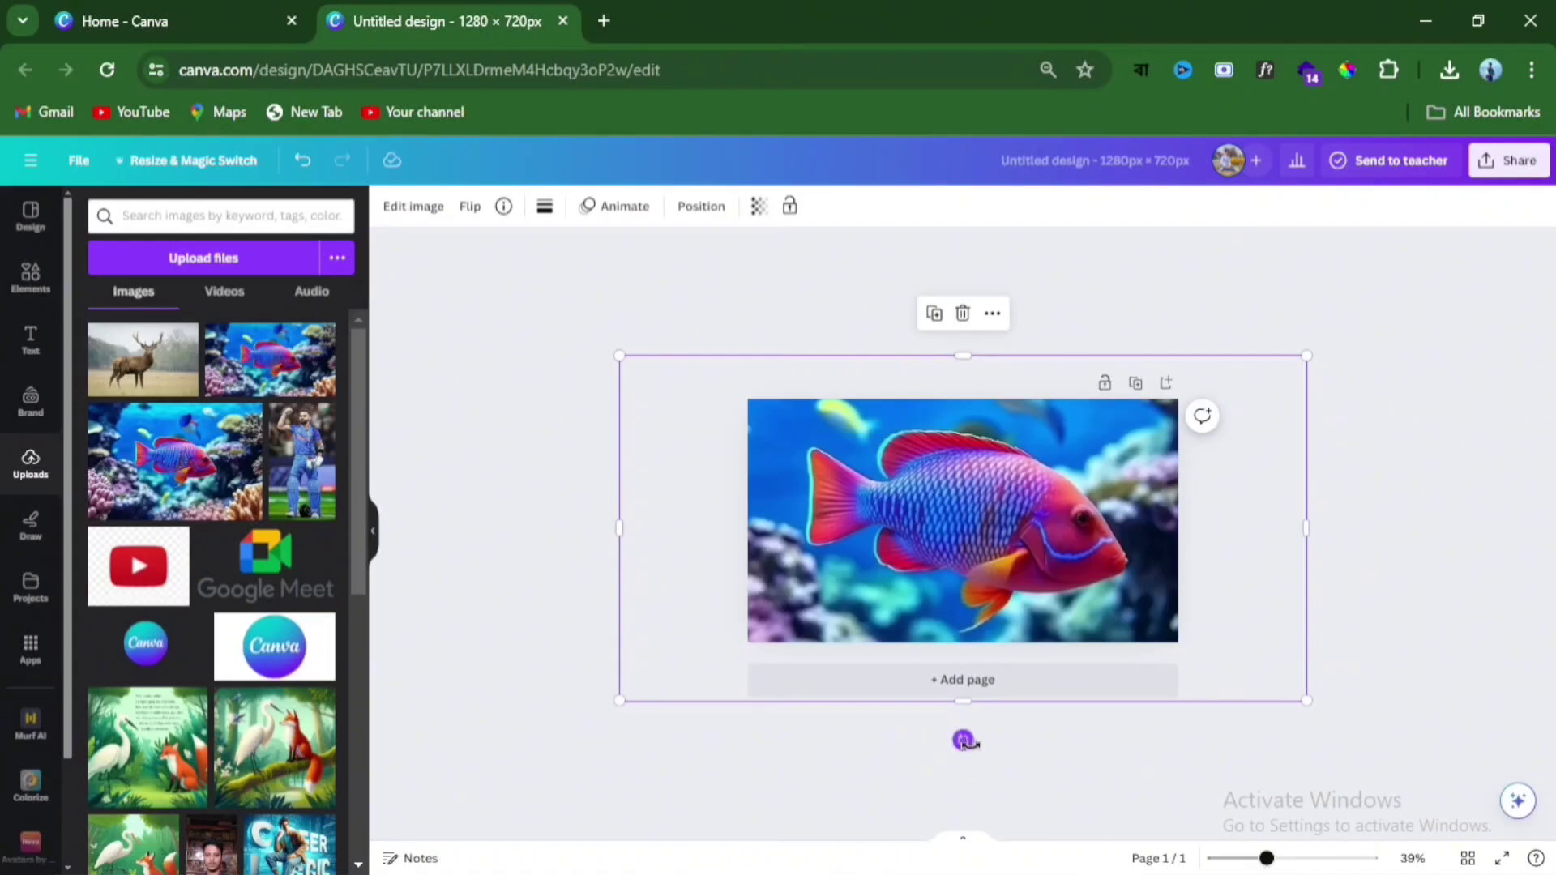
drag(963, 740, 998, 755)
drag(1019, 556, 1008, 589)
drag(1306, 668, 1327, 669)
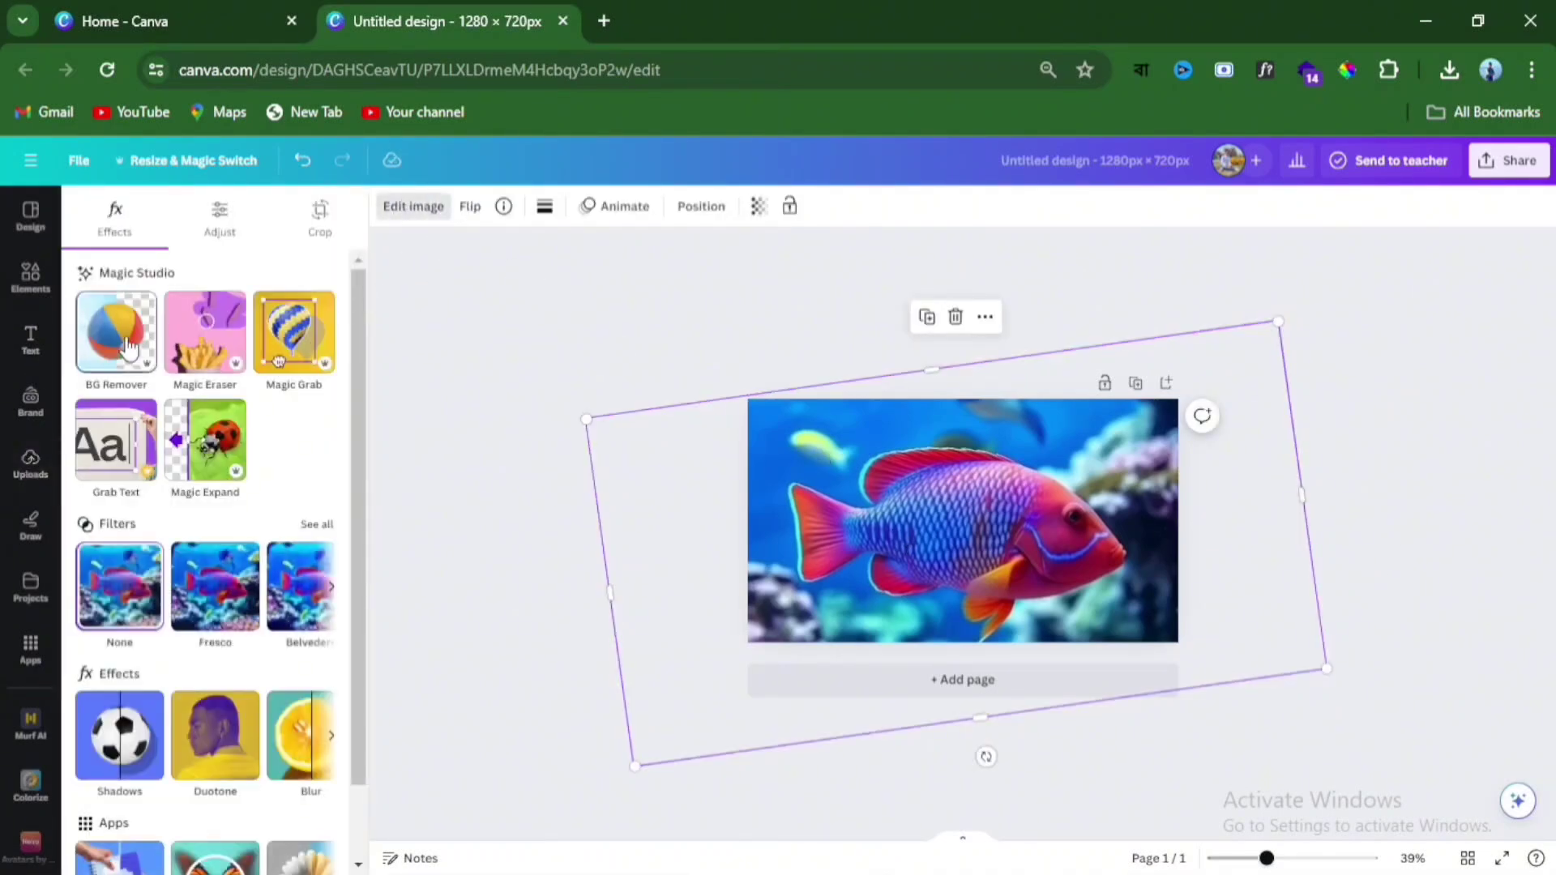
Step: Remove the fish image's background and crop its empty left and right sides close to the fish
click(128, 347)
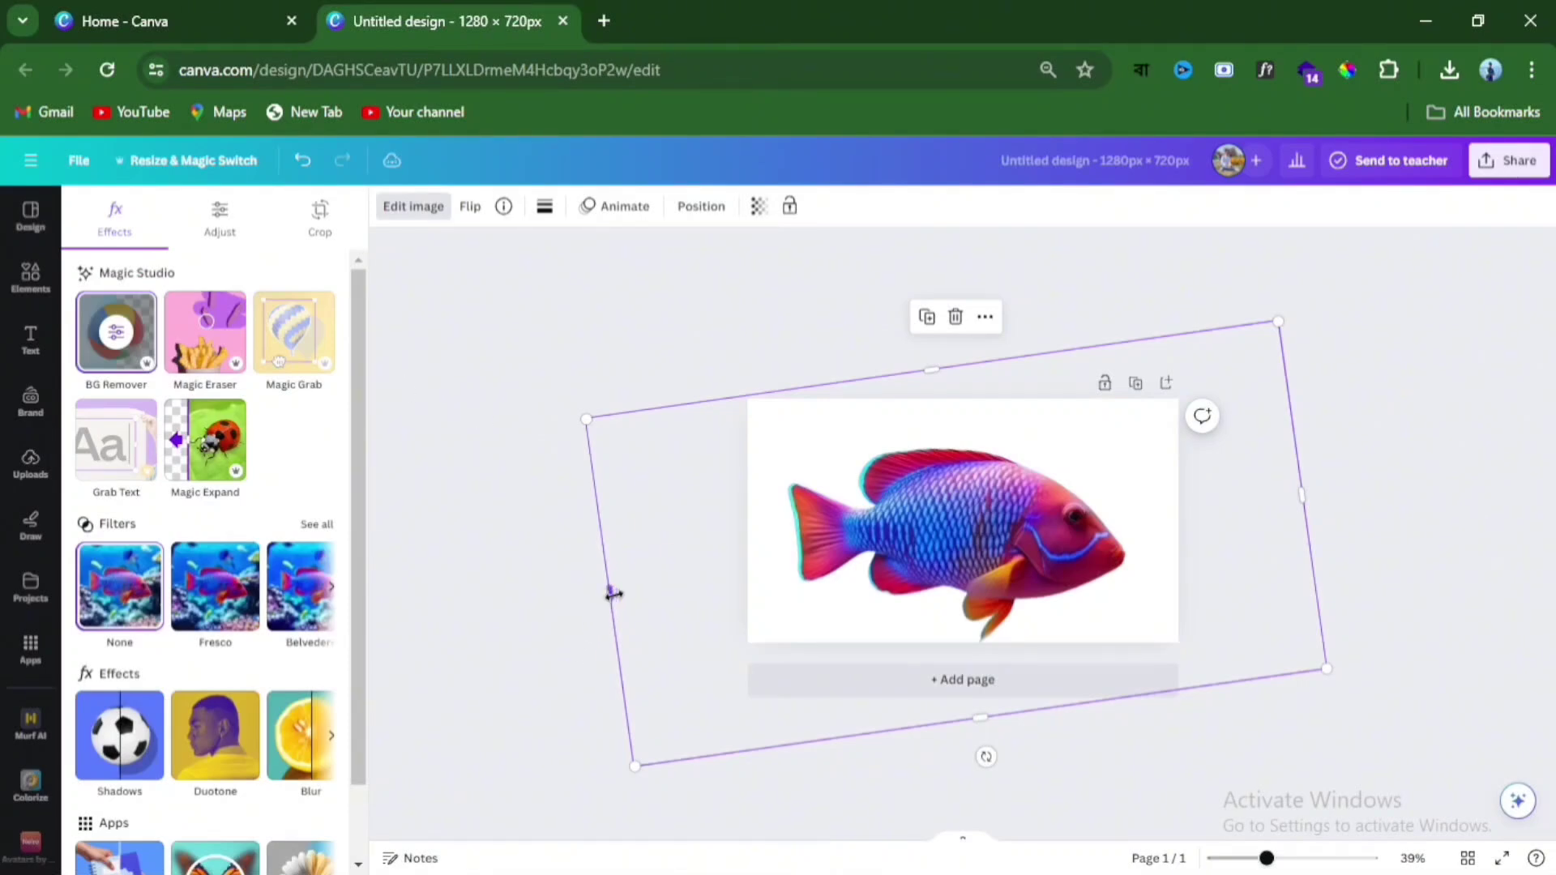
drag(613, 594, 772, 569)
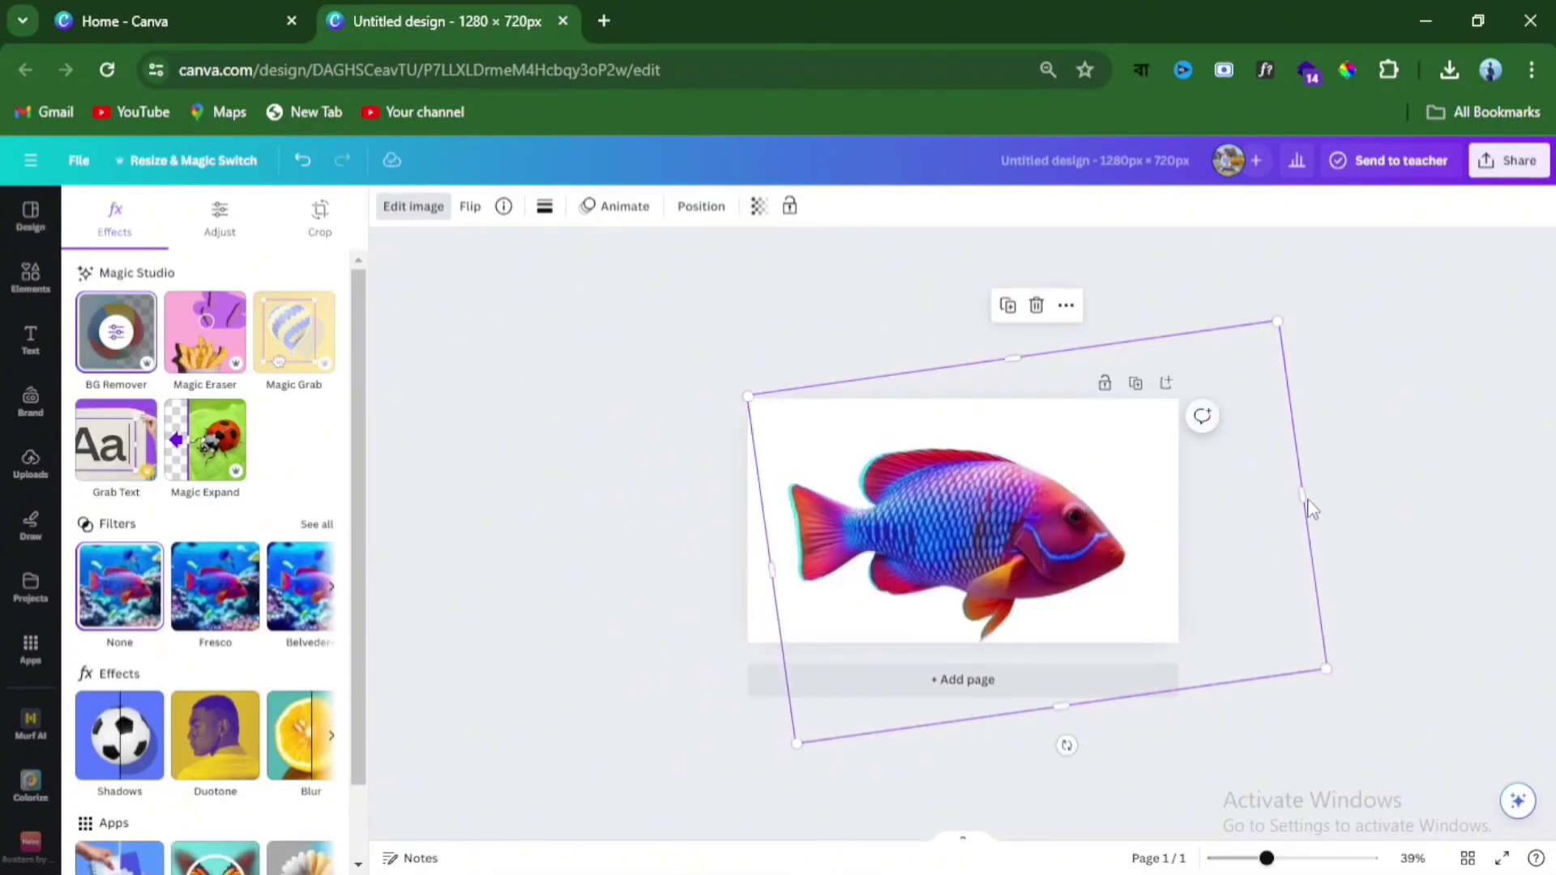
drag(1308, 504, 1130, 520)
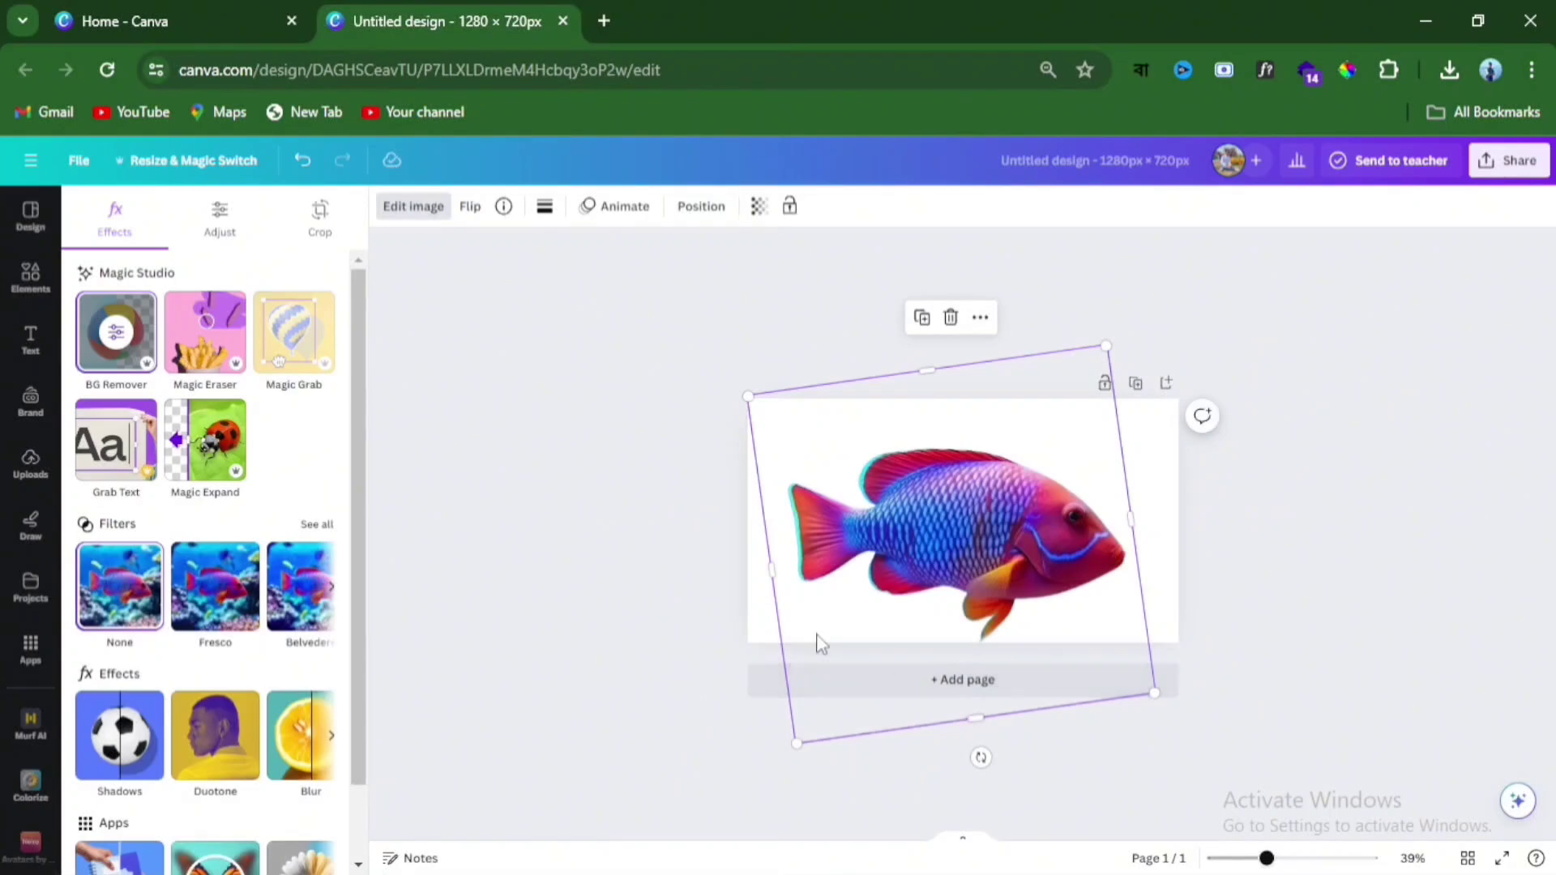
click(651, 651)
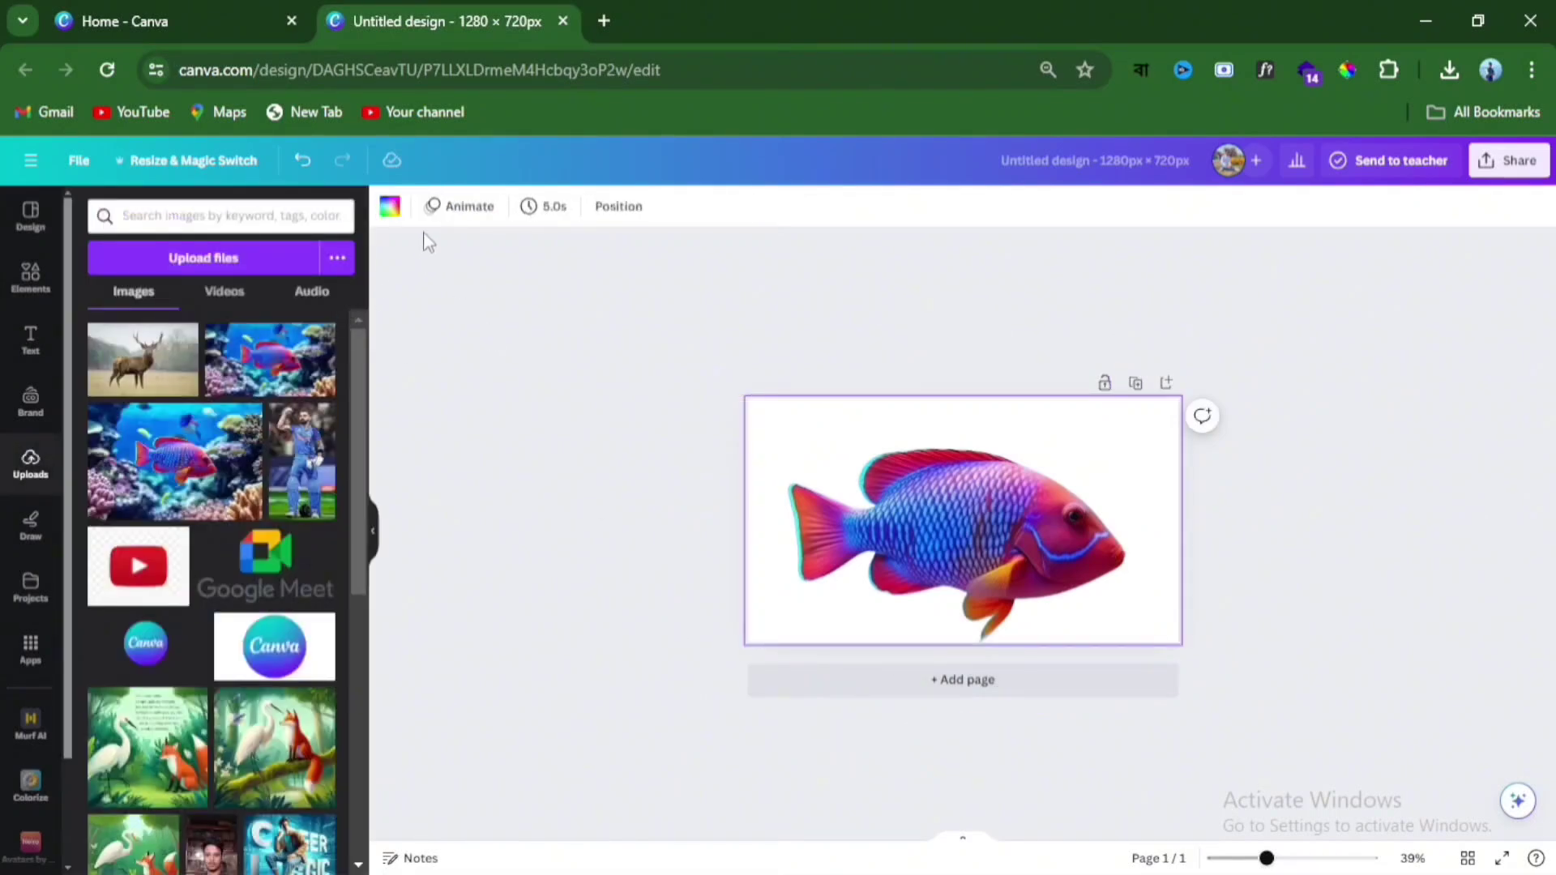
Step: Set the page background to the light blue solid default color
click(390, 206)
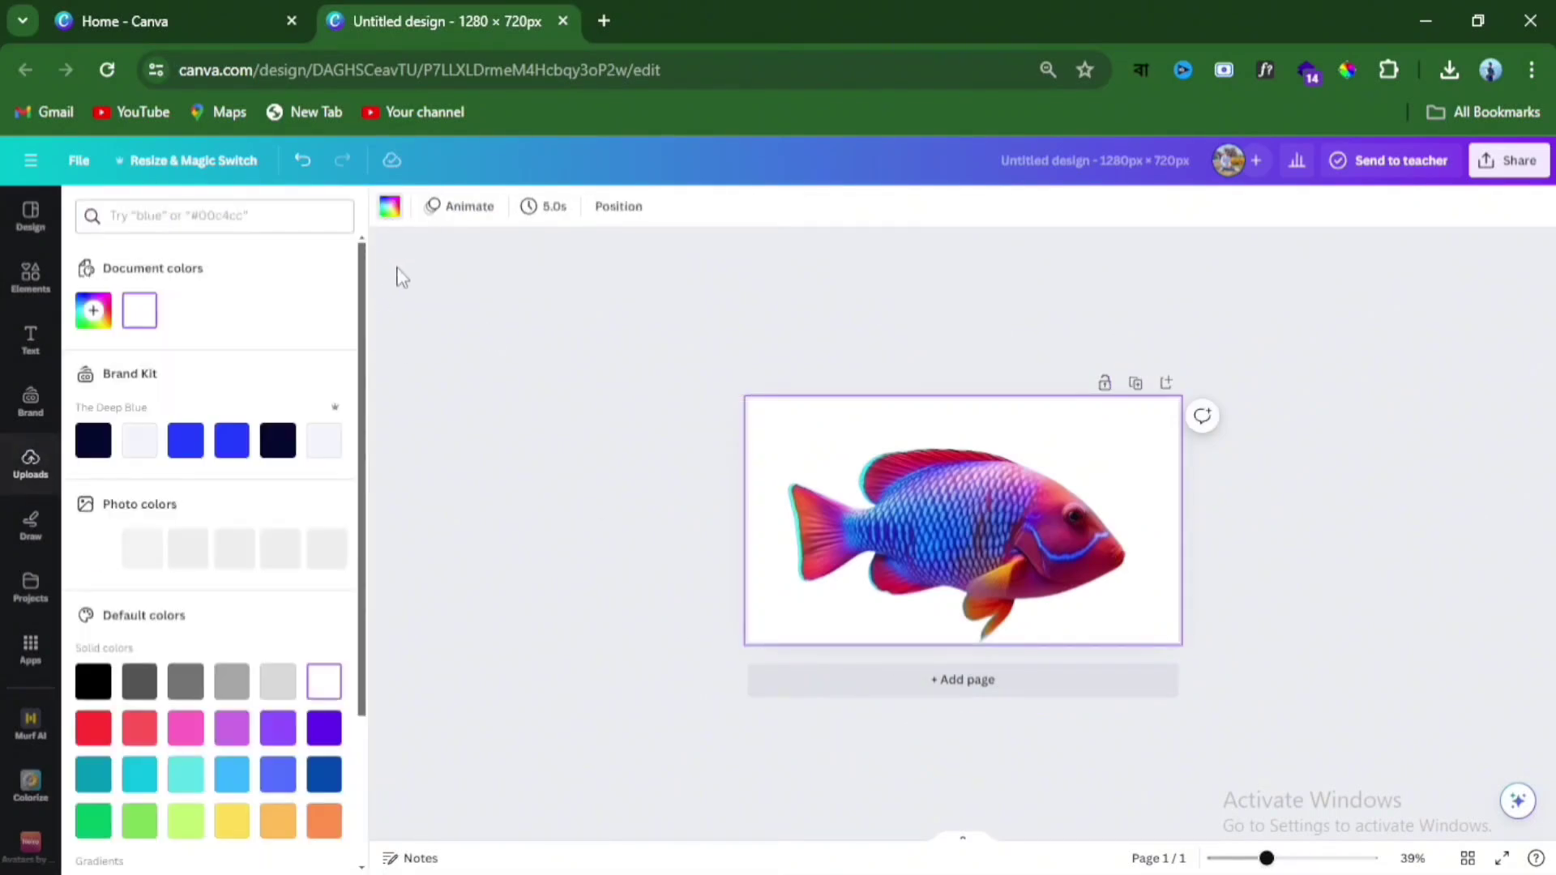
click(106, 724)
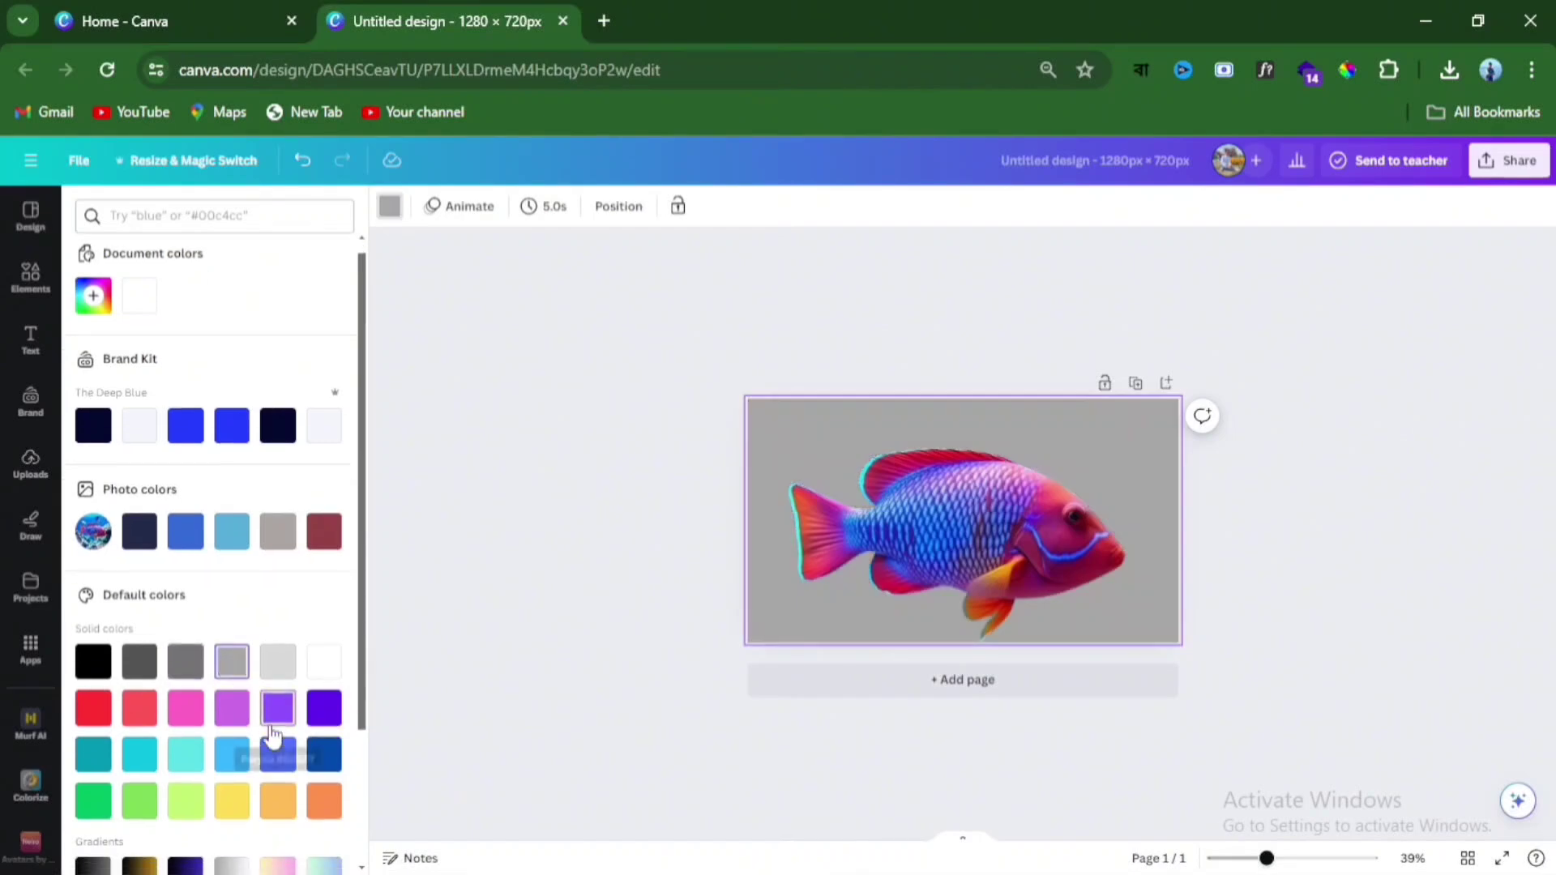
scroll(227, 615, down, 3)
click(225, 585)
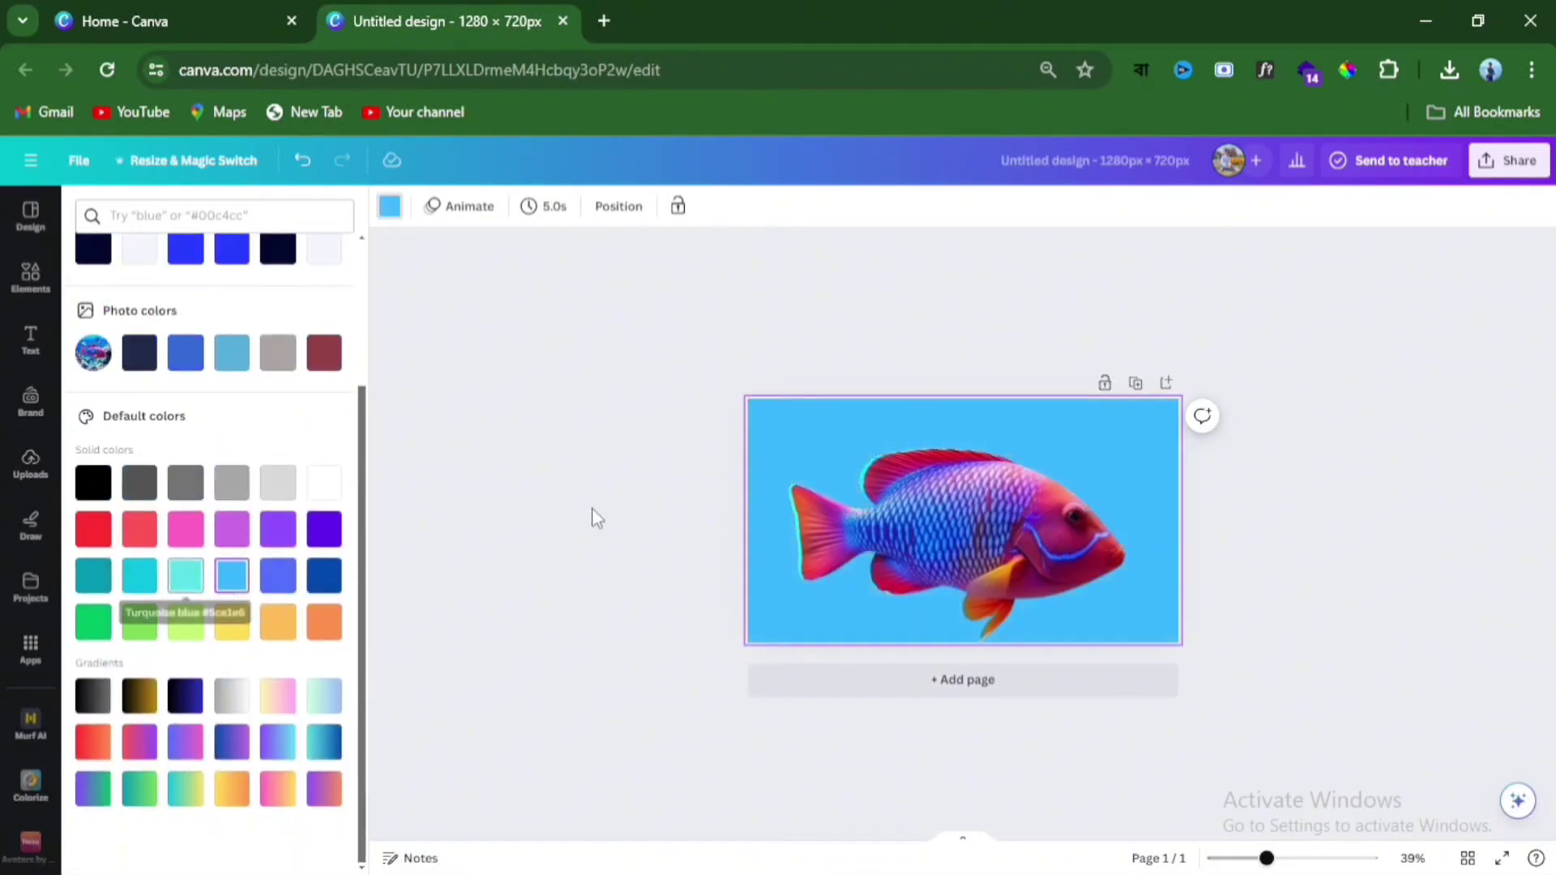
click(611, 490)
click(906, 429)
click(636, 429)
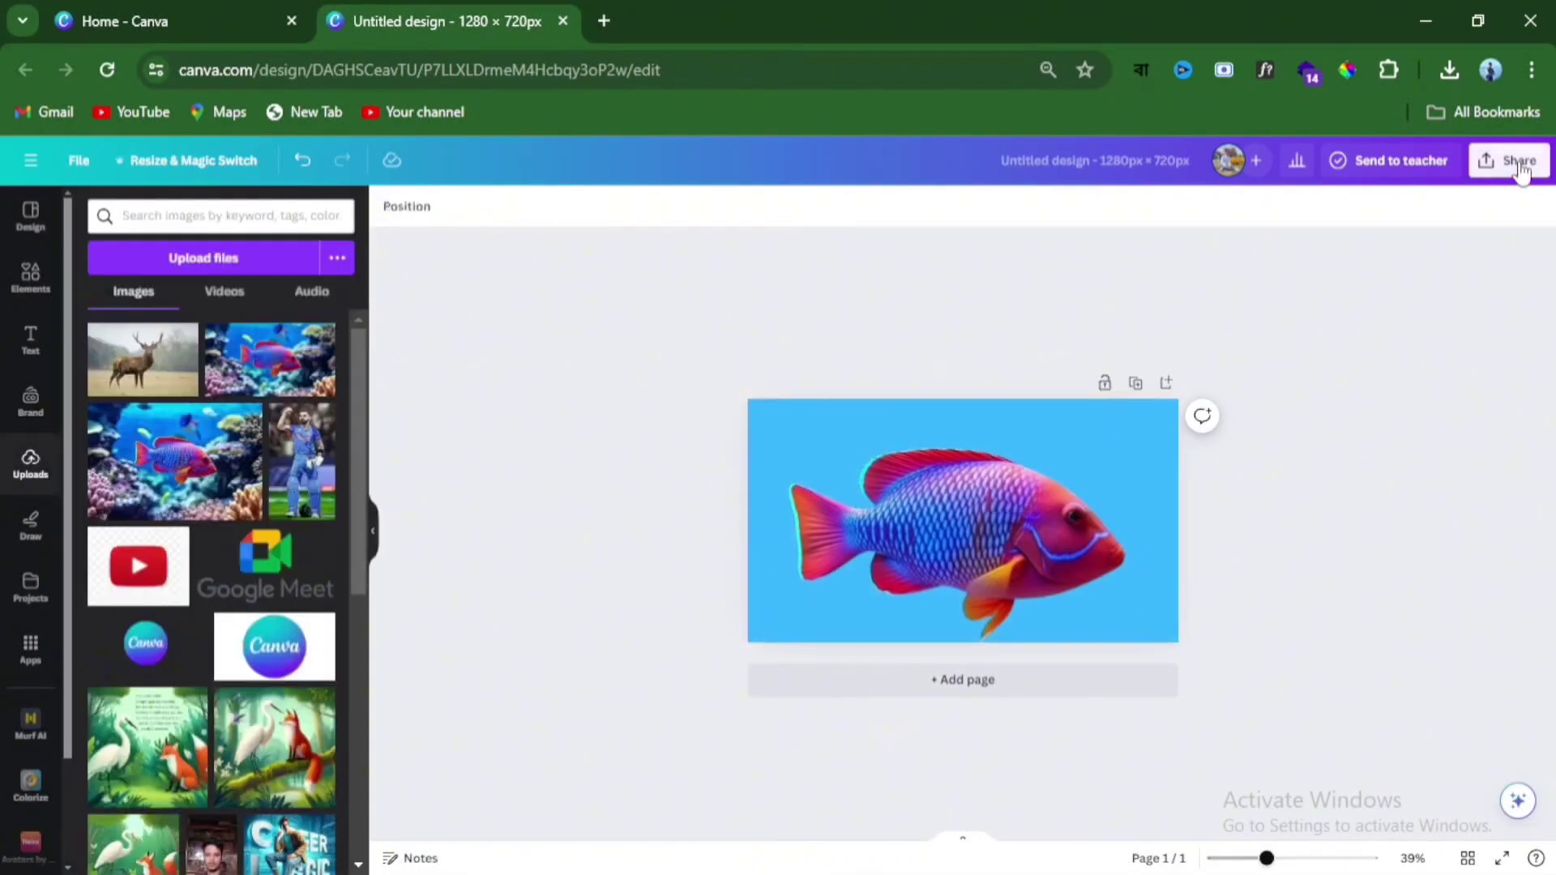
Step: Download the design as a PNG at 1280 × 720 px
click(1519, 166)
click(1291, 596)
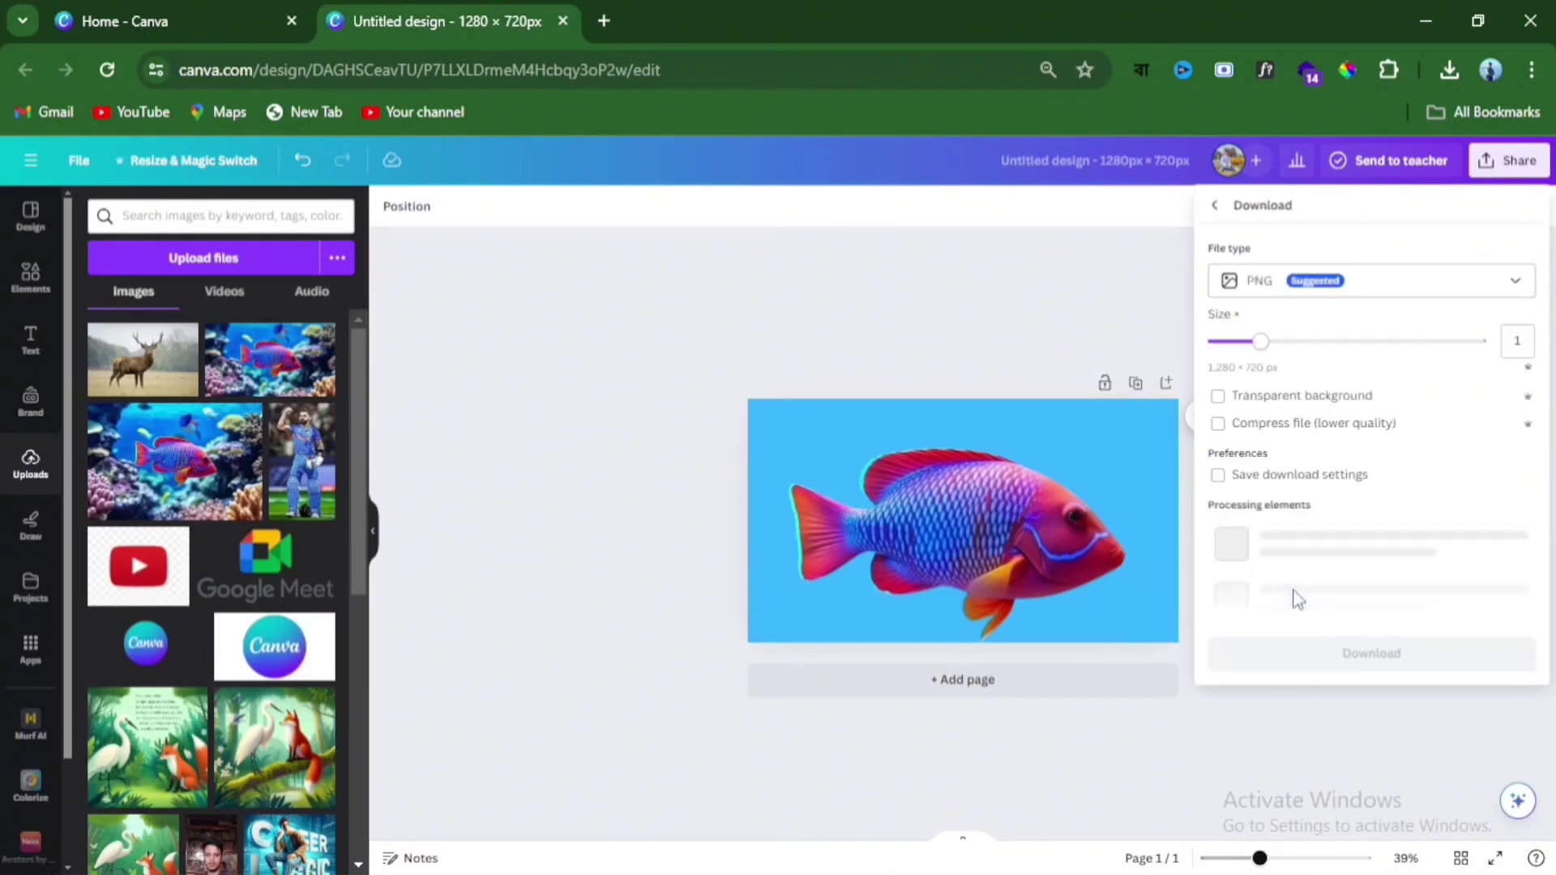
click(1387, 517)
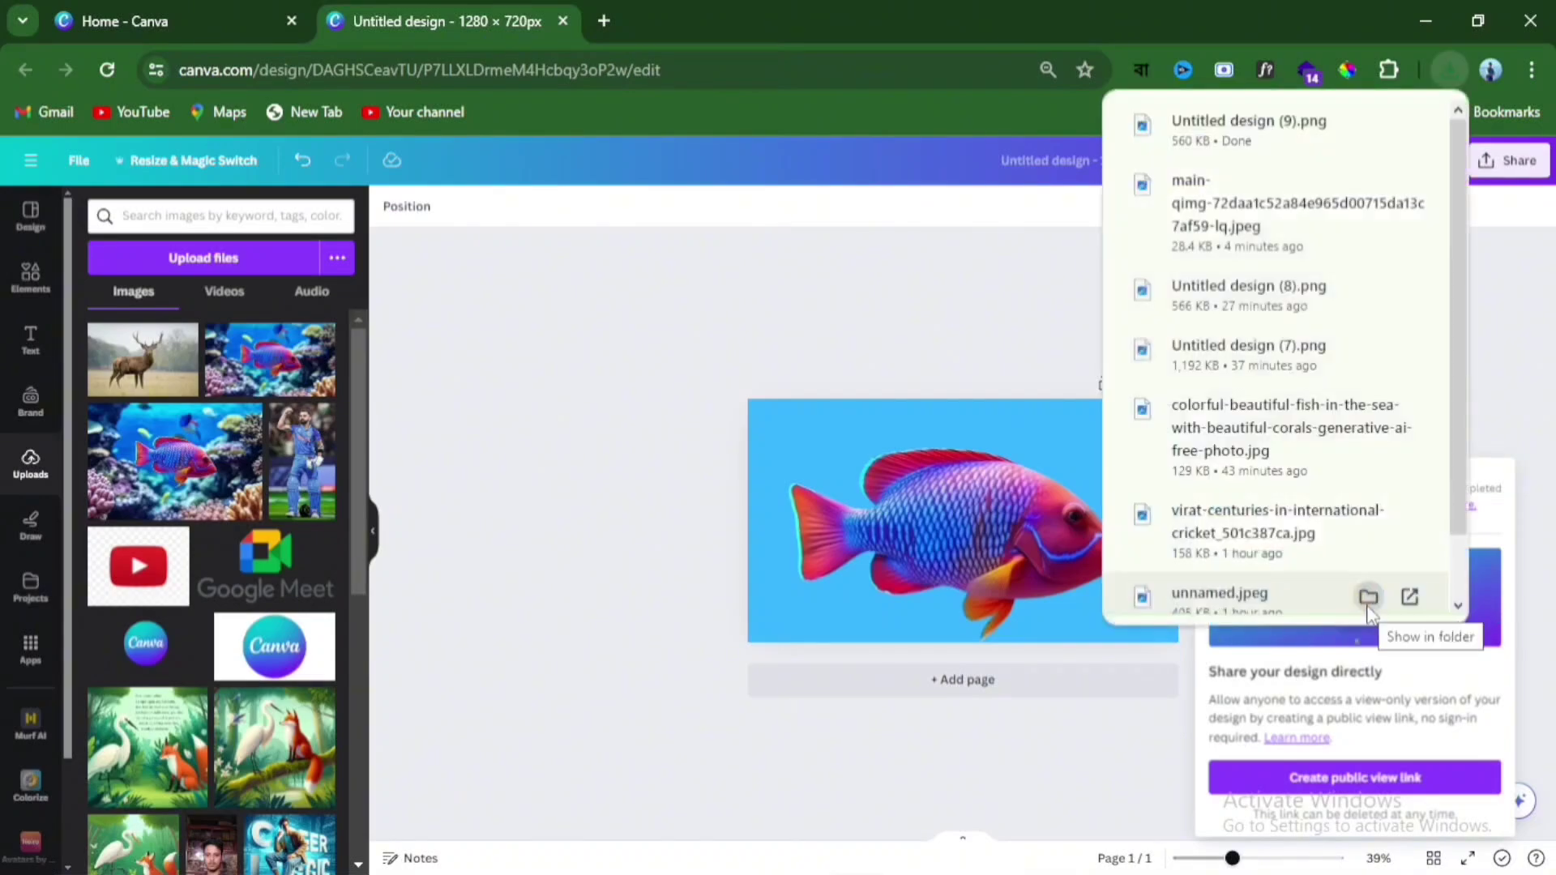
Step: Upload the downloaded image Untitled design (9) from the Downloads folder
click(613, 335)
click(134, 258)
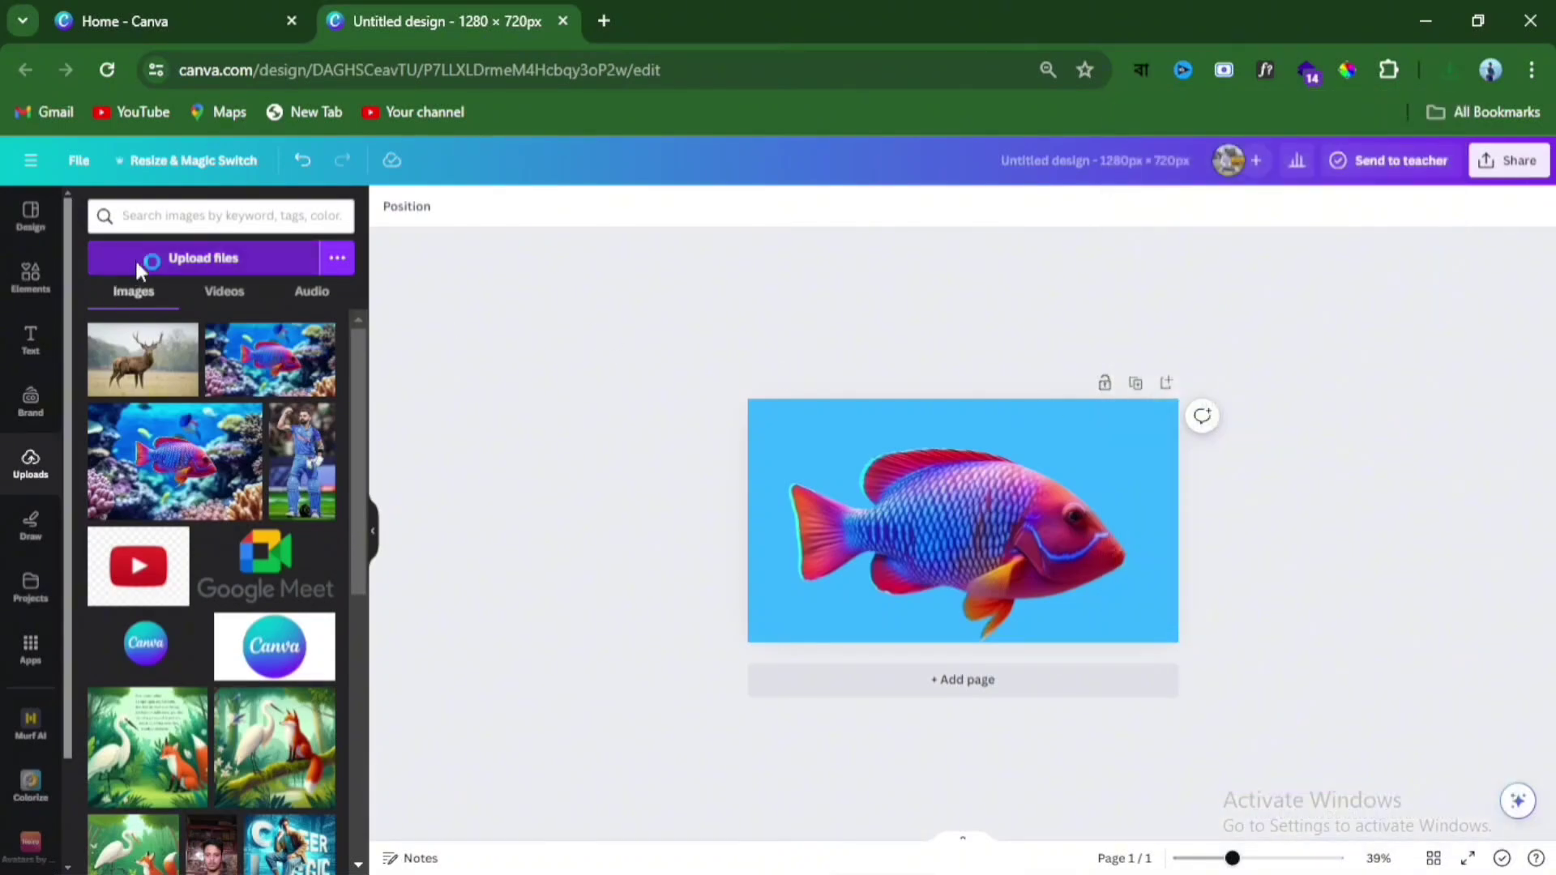
click(908, 469)
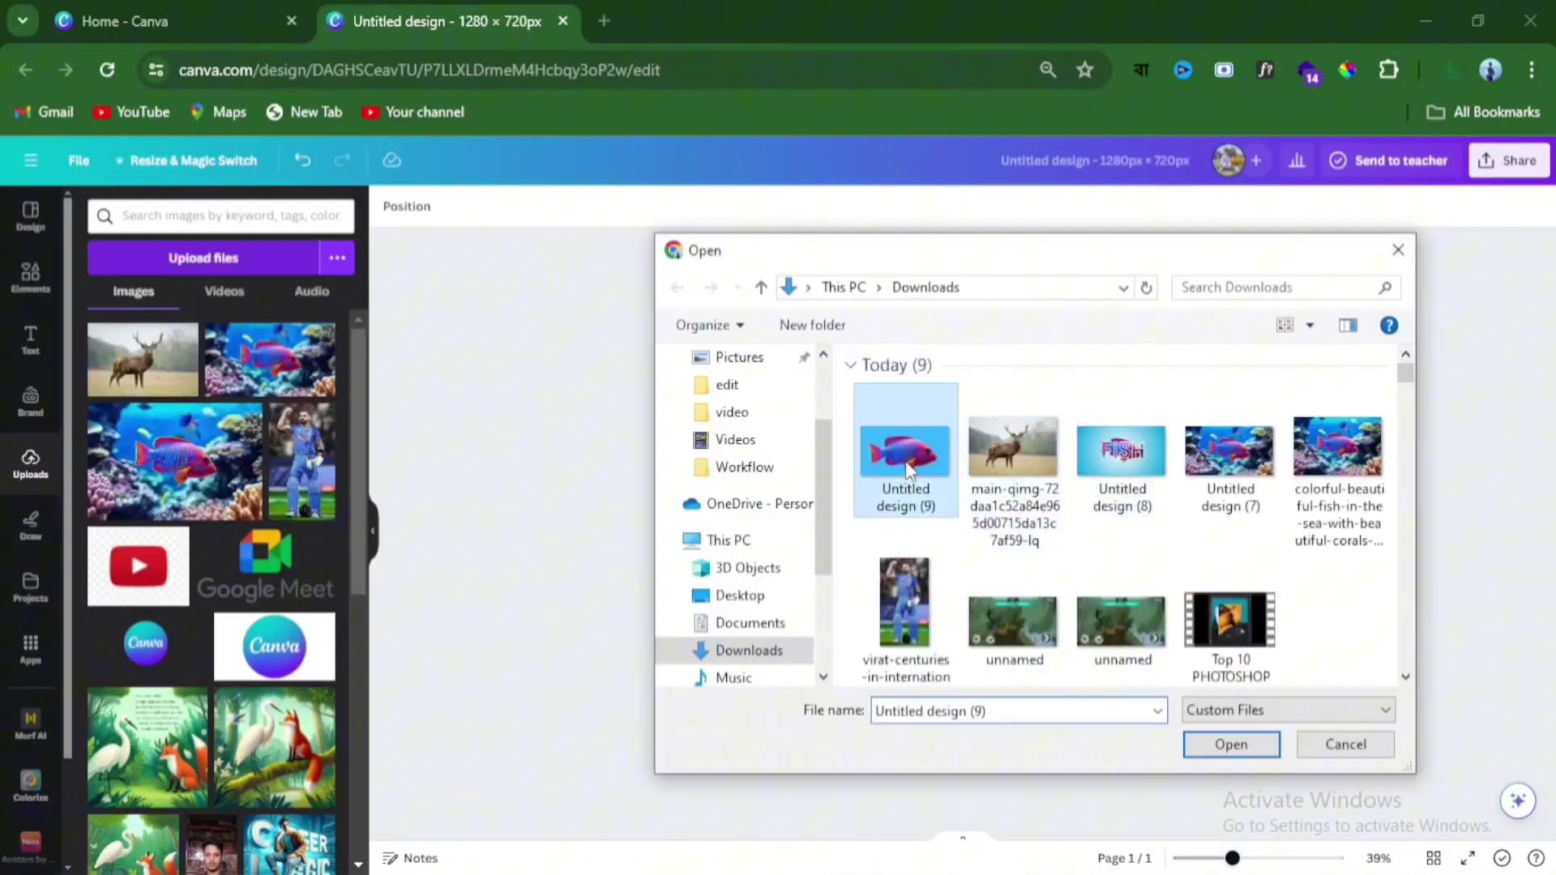
click(1216, 752)
Step: Clear the page by deleting the fish cutout and the blue background
drag(623, 311, 1257, 681)
key(Delete)
key(Delete)
right_click(1053, 569)
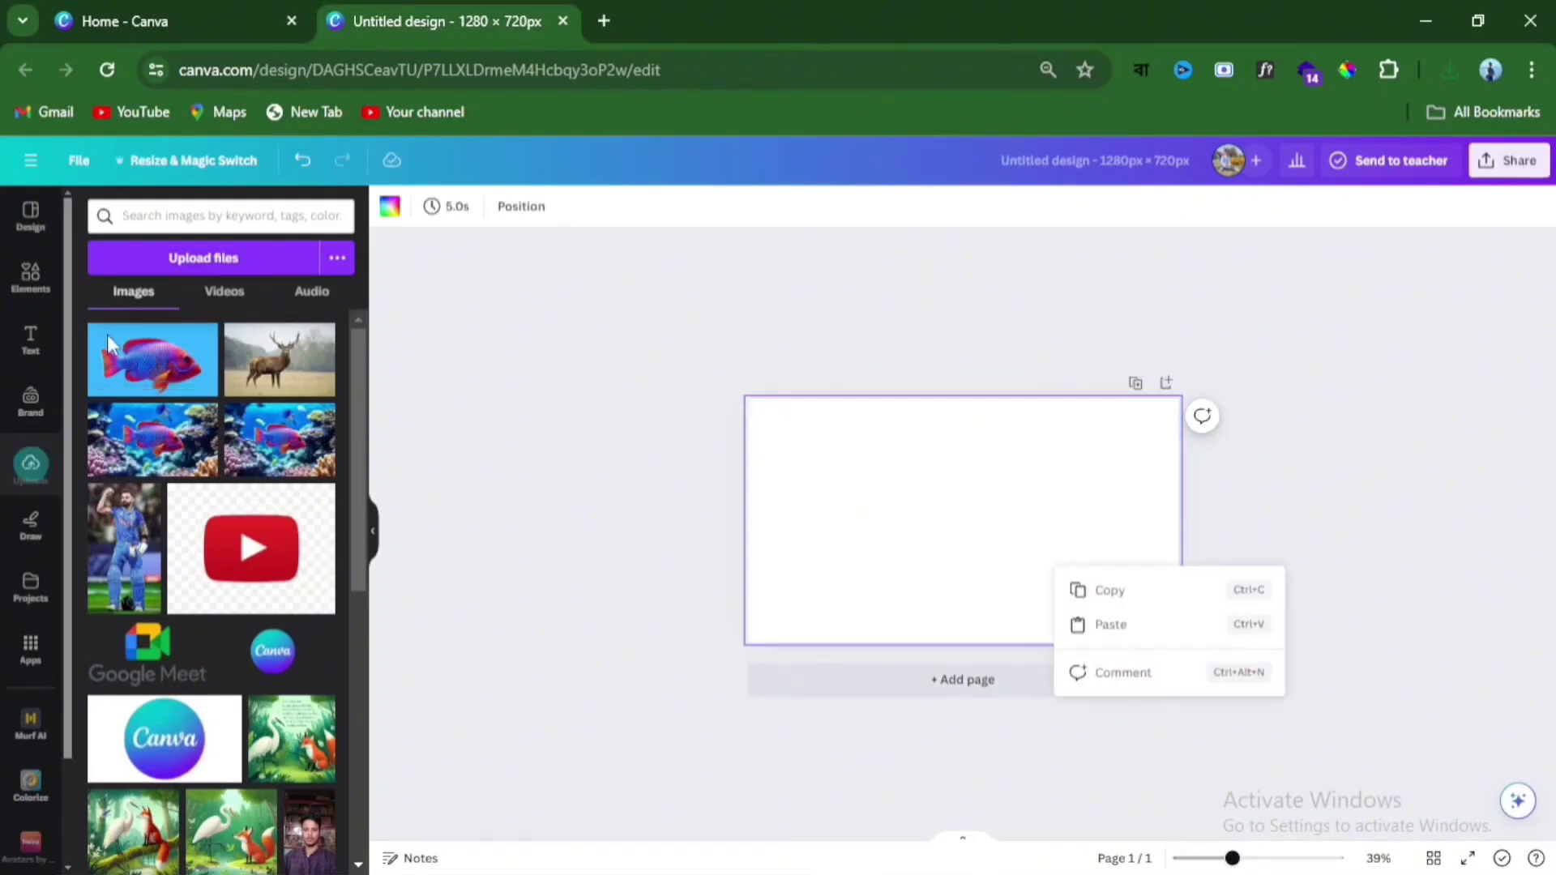
click(978, 557)
Step: Place the newly uploaded blue-background fish image on the page and enlarge it to cover the whole page
drag(154, 366, 842, 506)
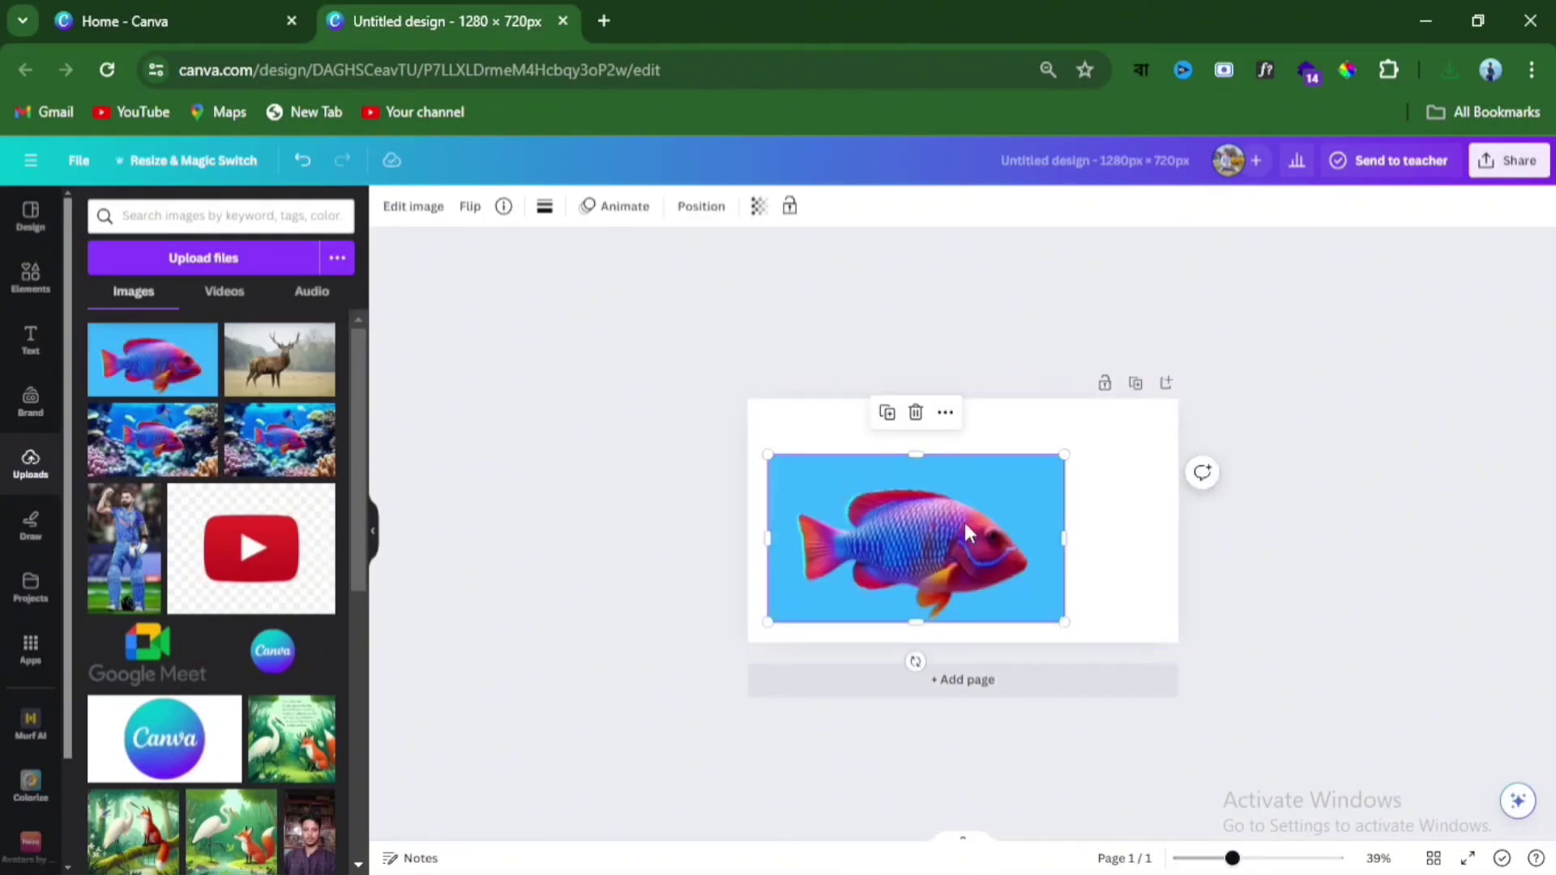
scroll(1102, 539, up, 3)
scroll(964, 492, down, 2)
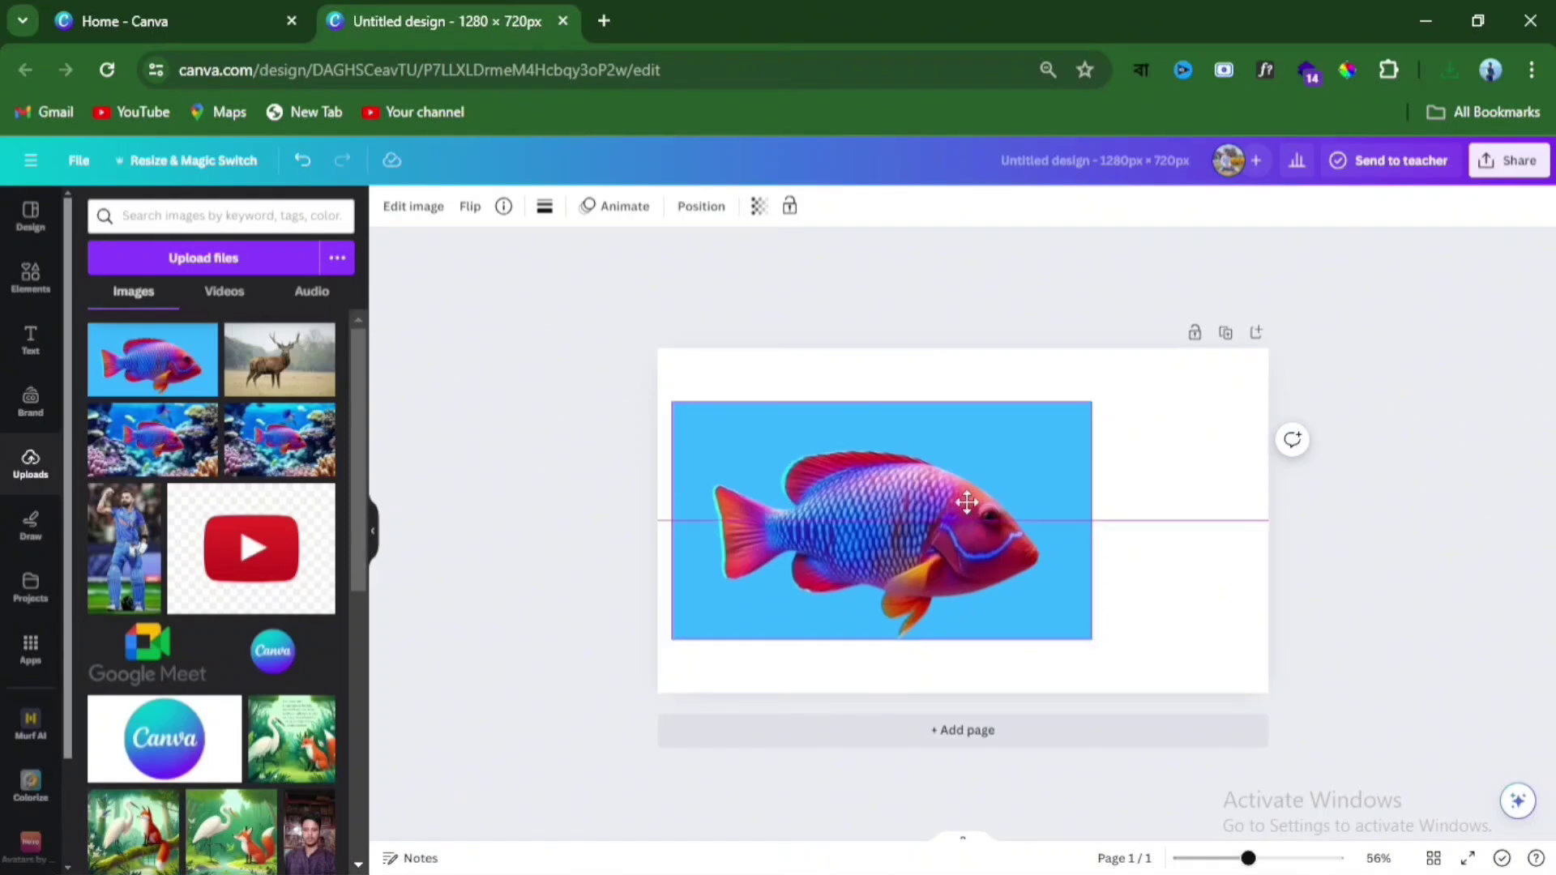
drag(1076, 582, 1267, 693)
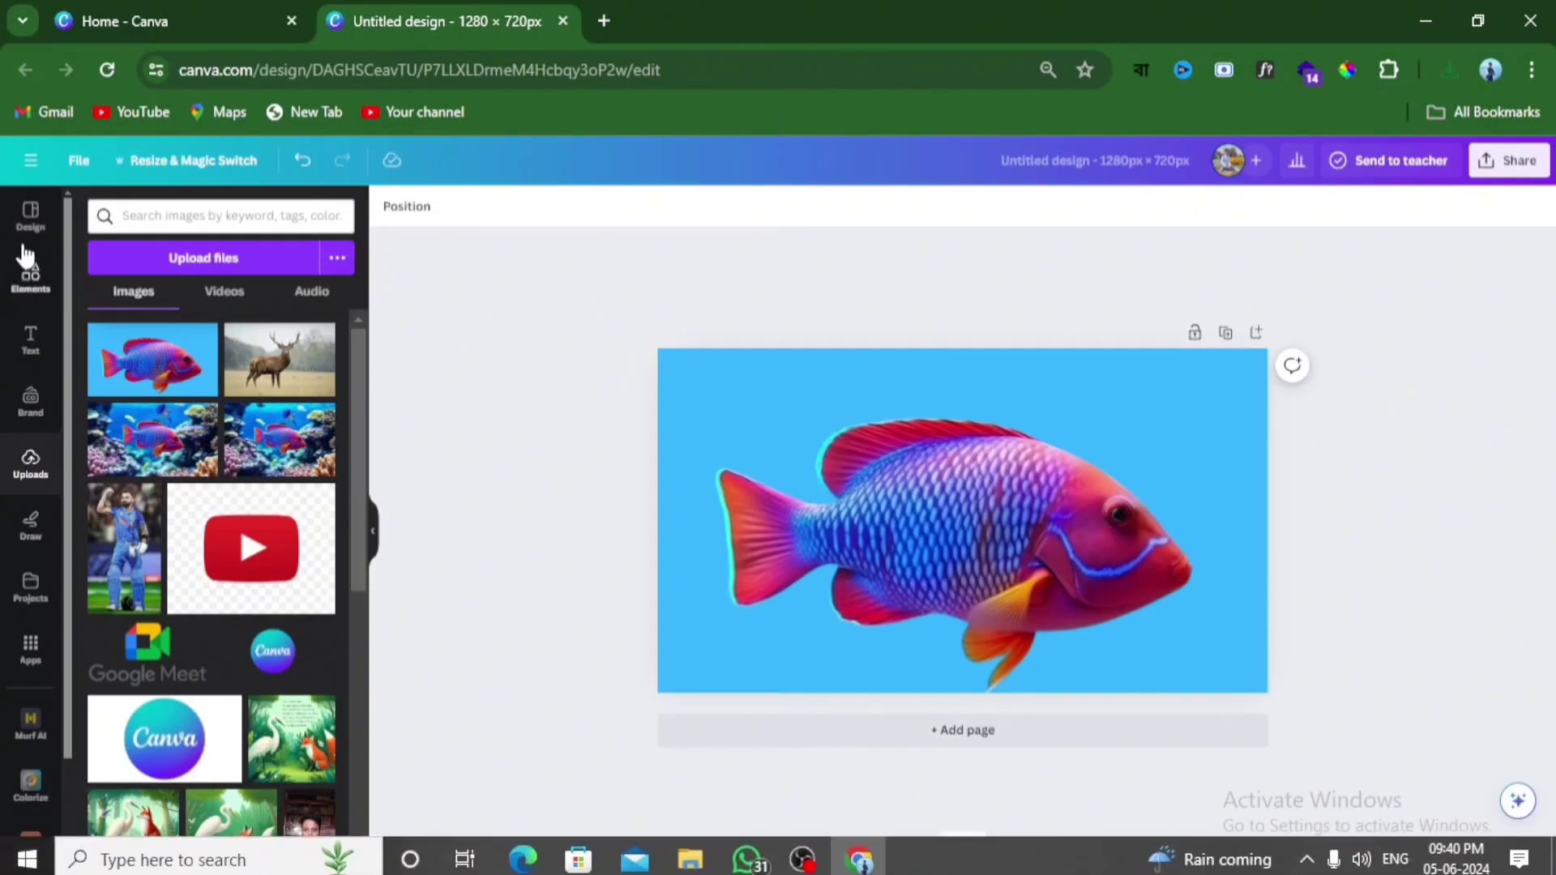
Step: Search the elements for "Frame" and show all results in the Frames category
click(30, 277)
click(166, 214)
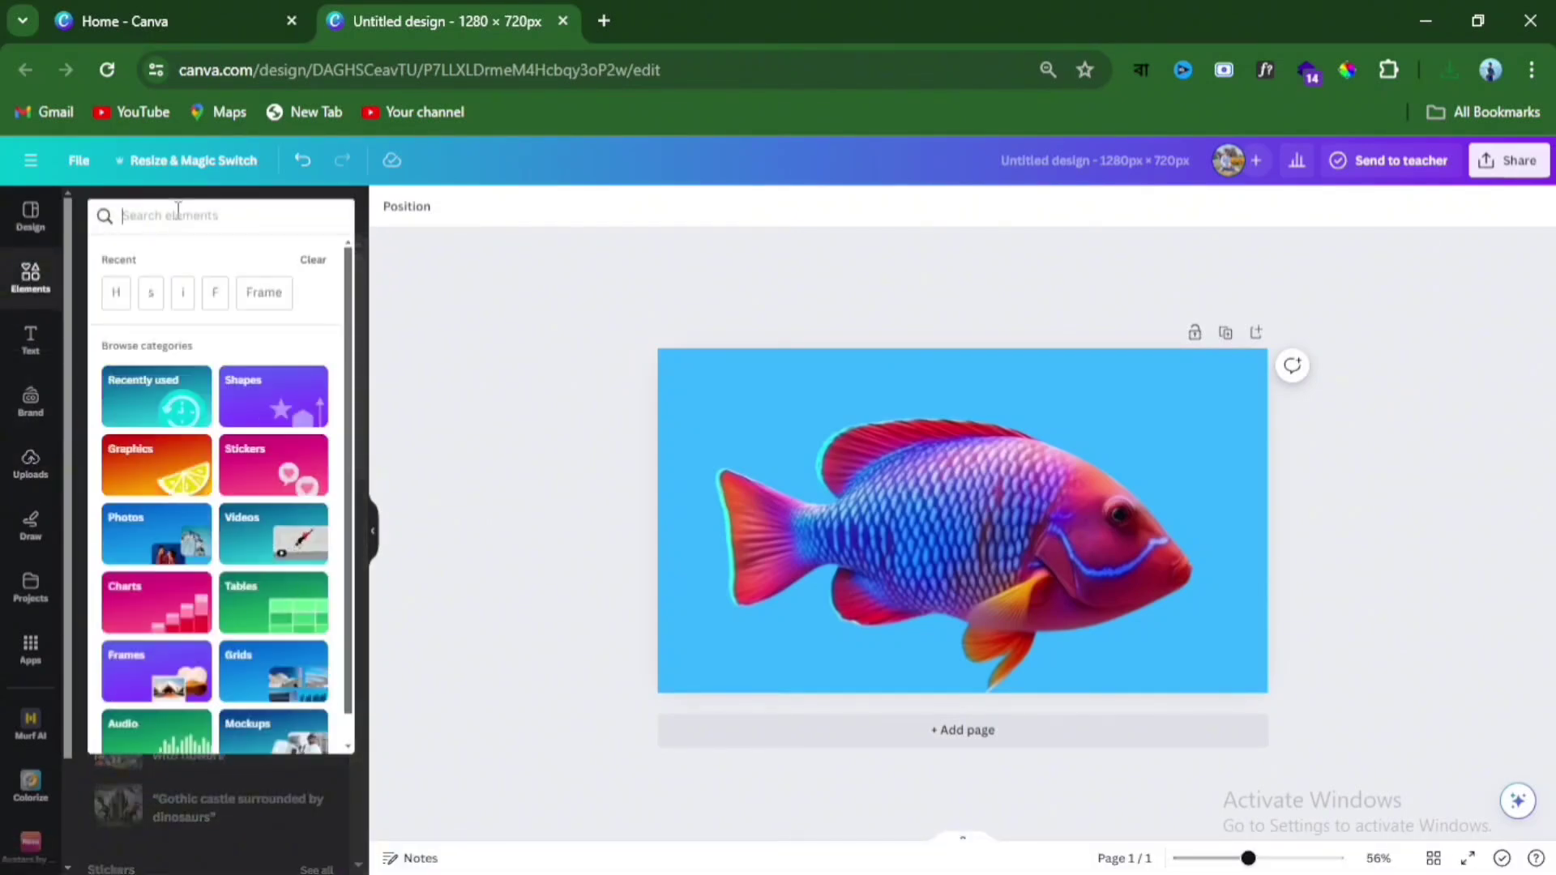
text(Fr)
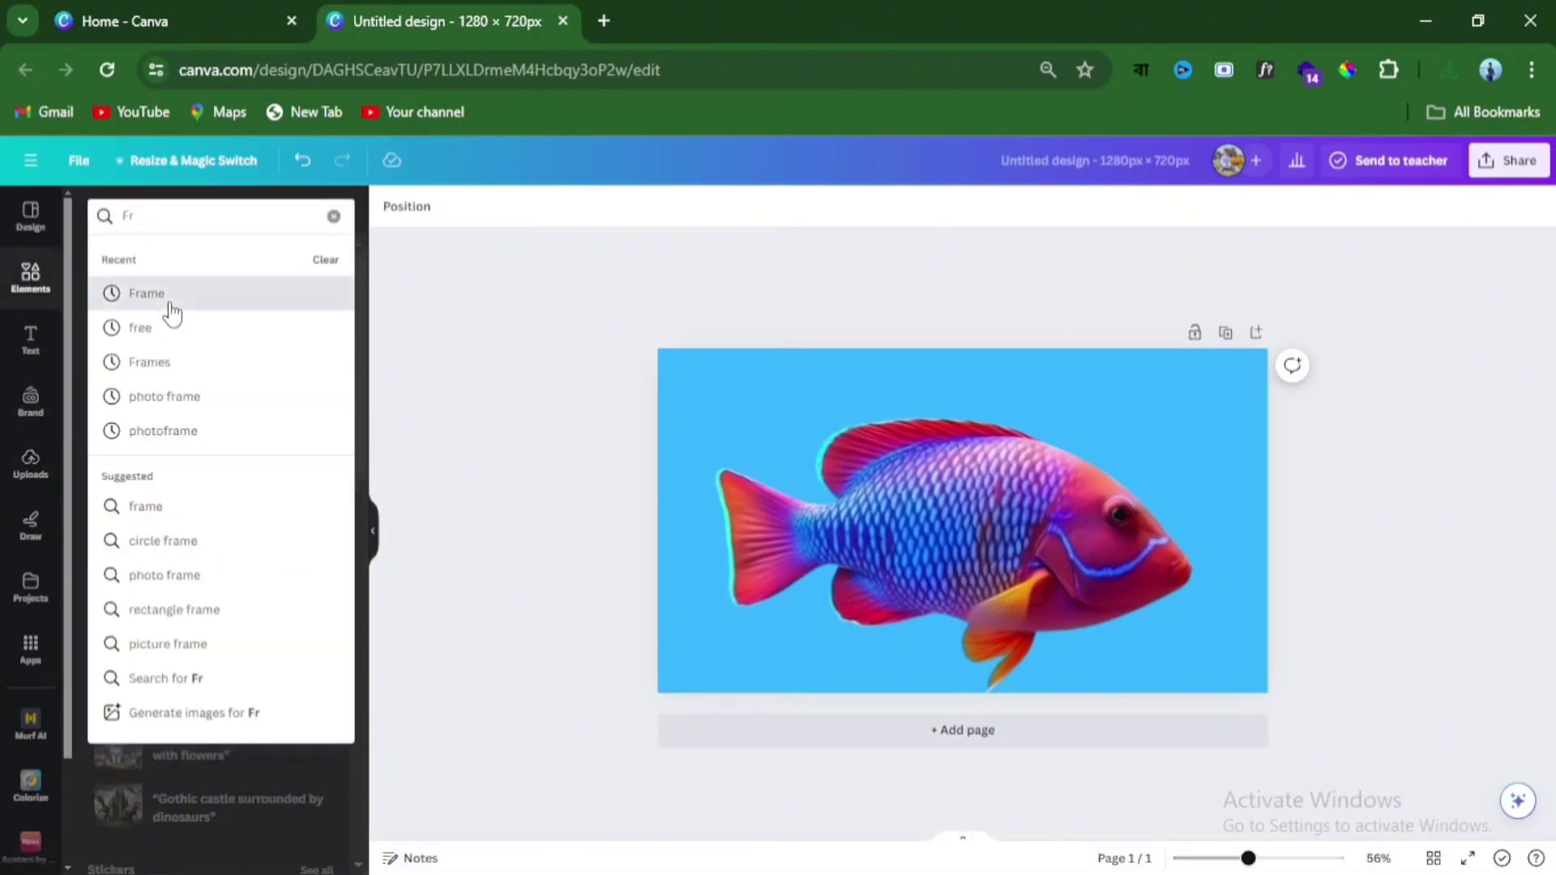
click(171, 300)
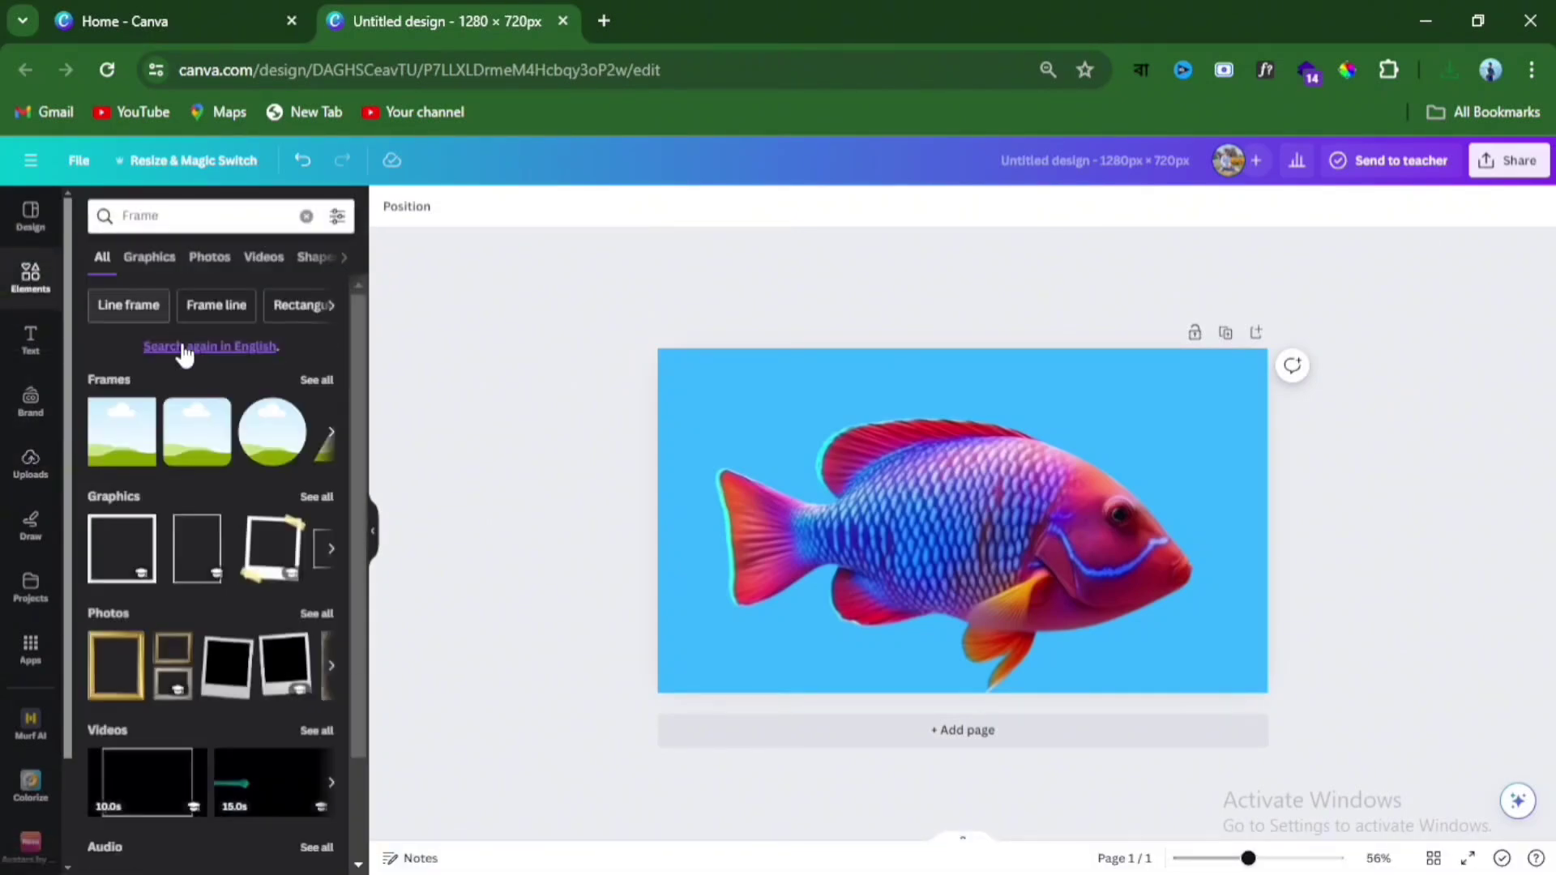
click(316, 380)
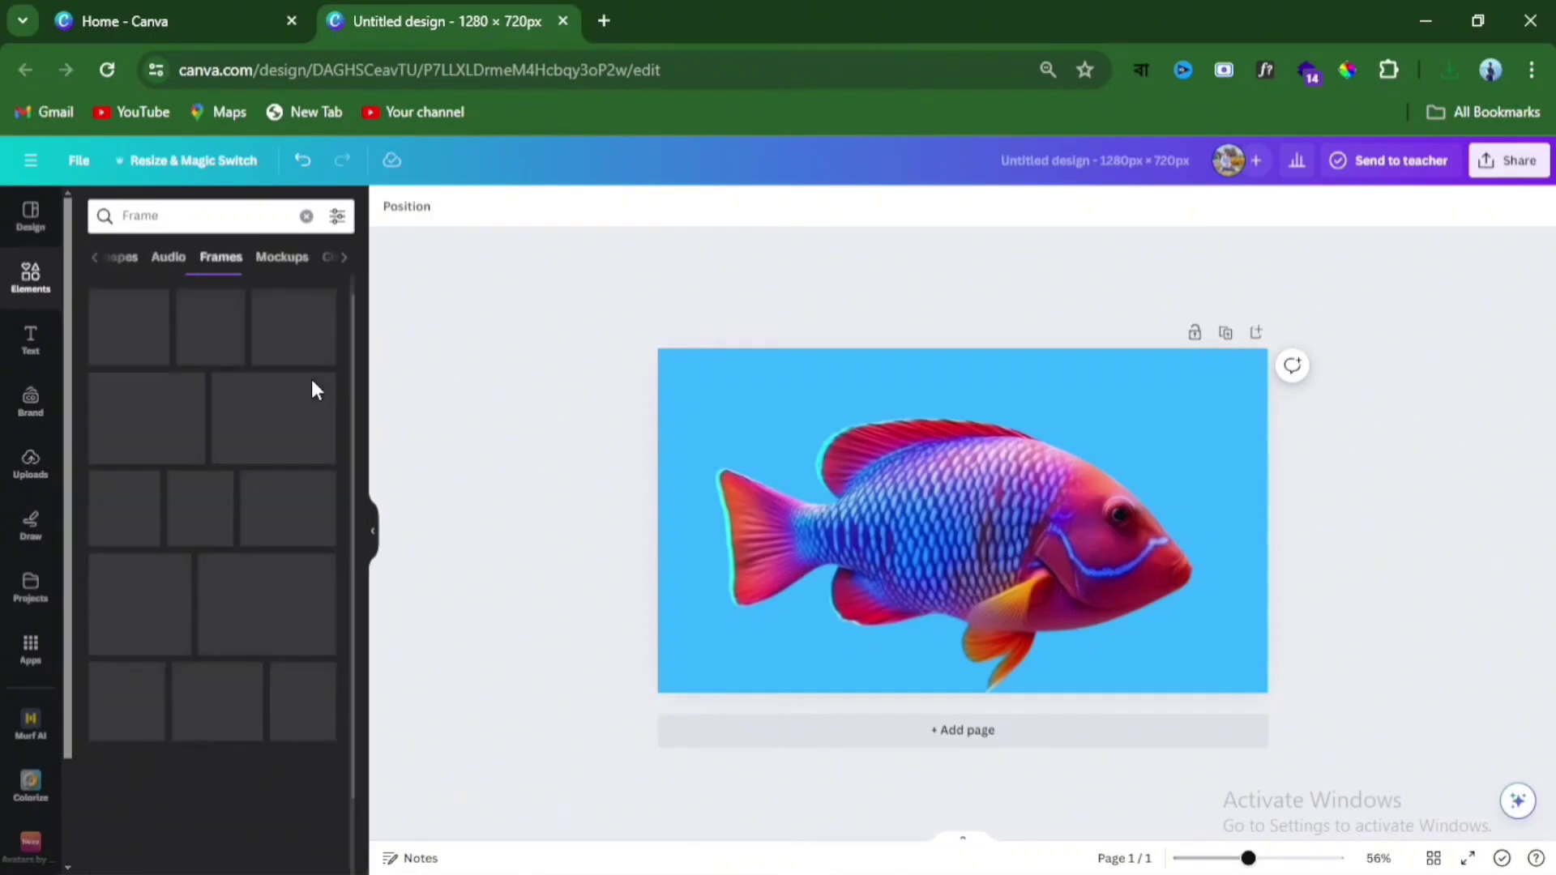
Step: Search the frames for "F" and add the bold block letter F frame to the page
click(194, 216)
text(F)
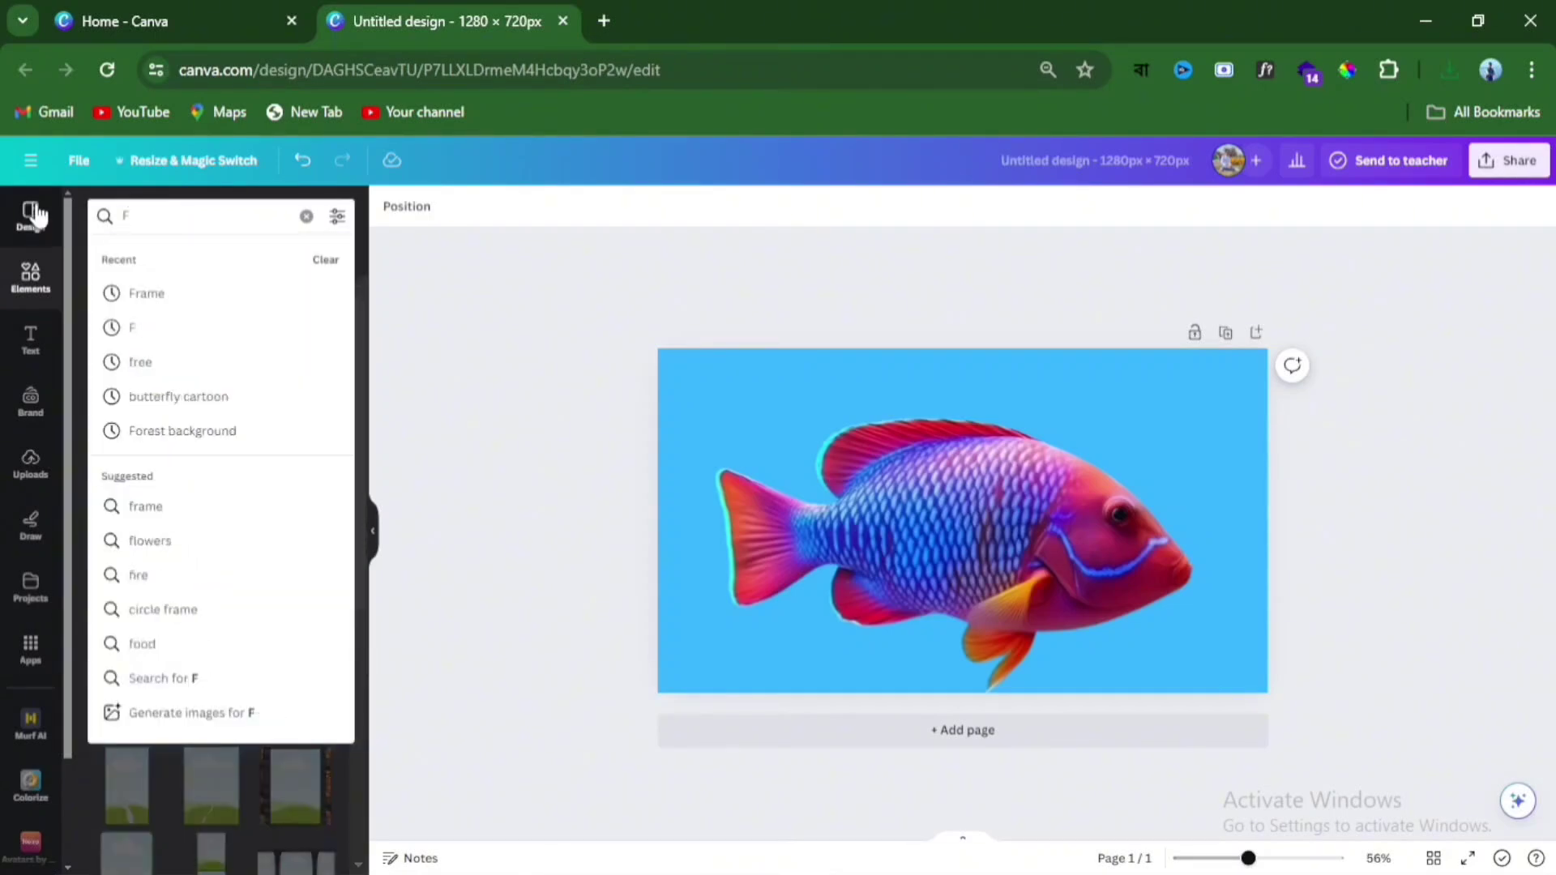
key(Return)
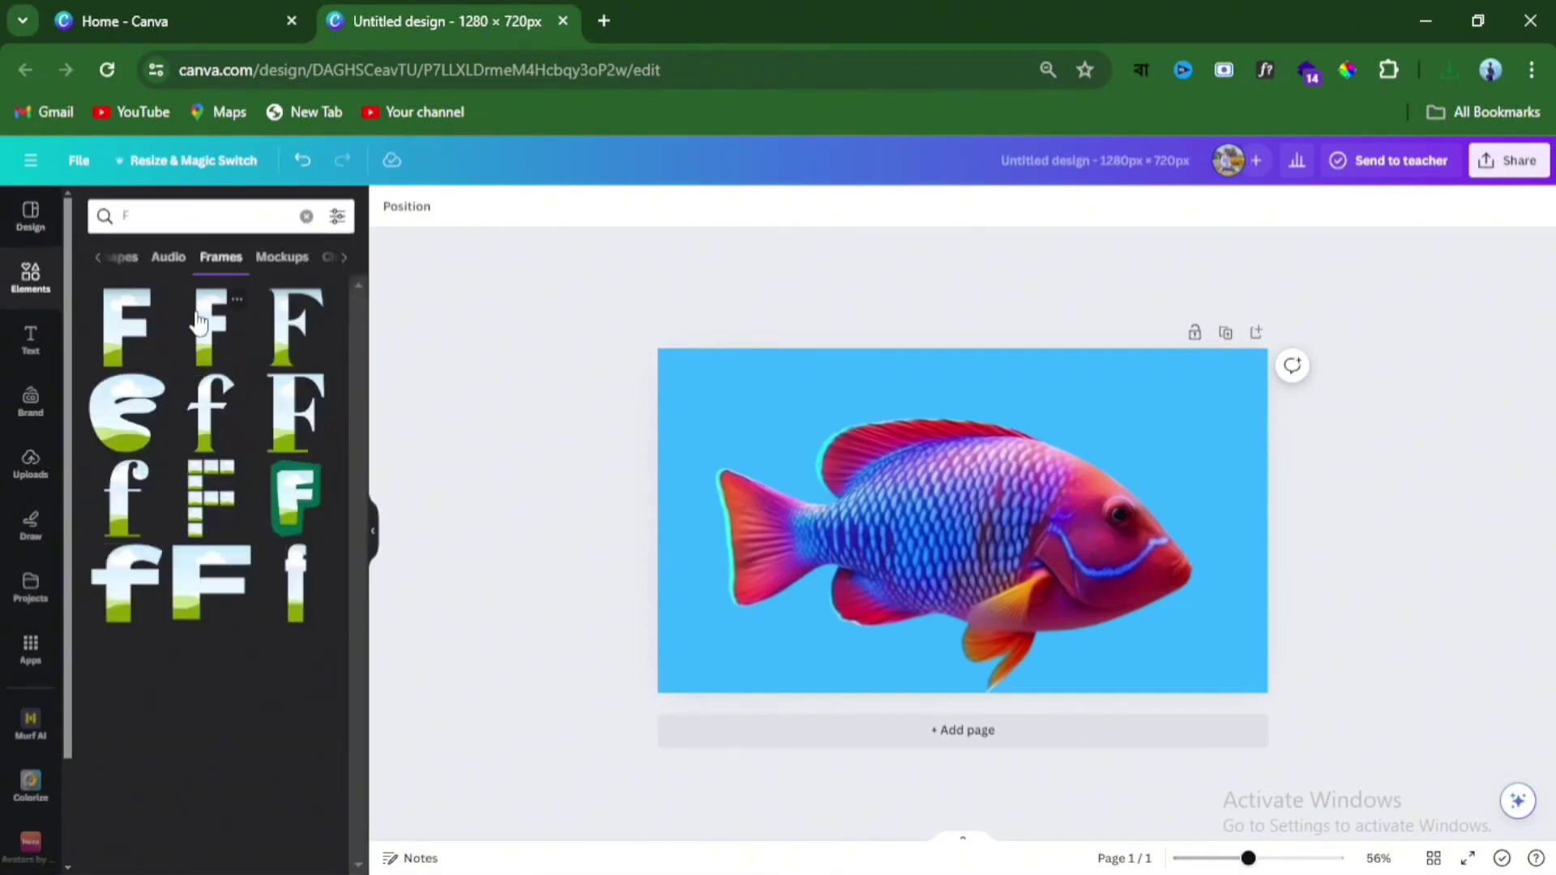
click(140, 343)
Step: Shrink the F frame and position it over the front part of the fish's body next to the tail
drag(964, 562, 822, 563)
drag(878, 624, 852, 593)
drag(834, 535, 898, 531)
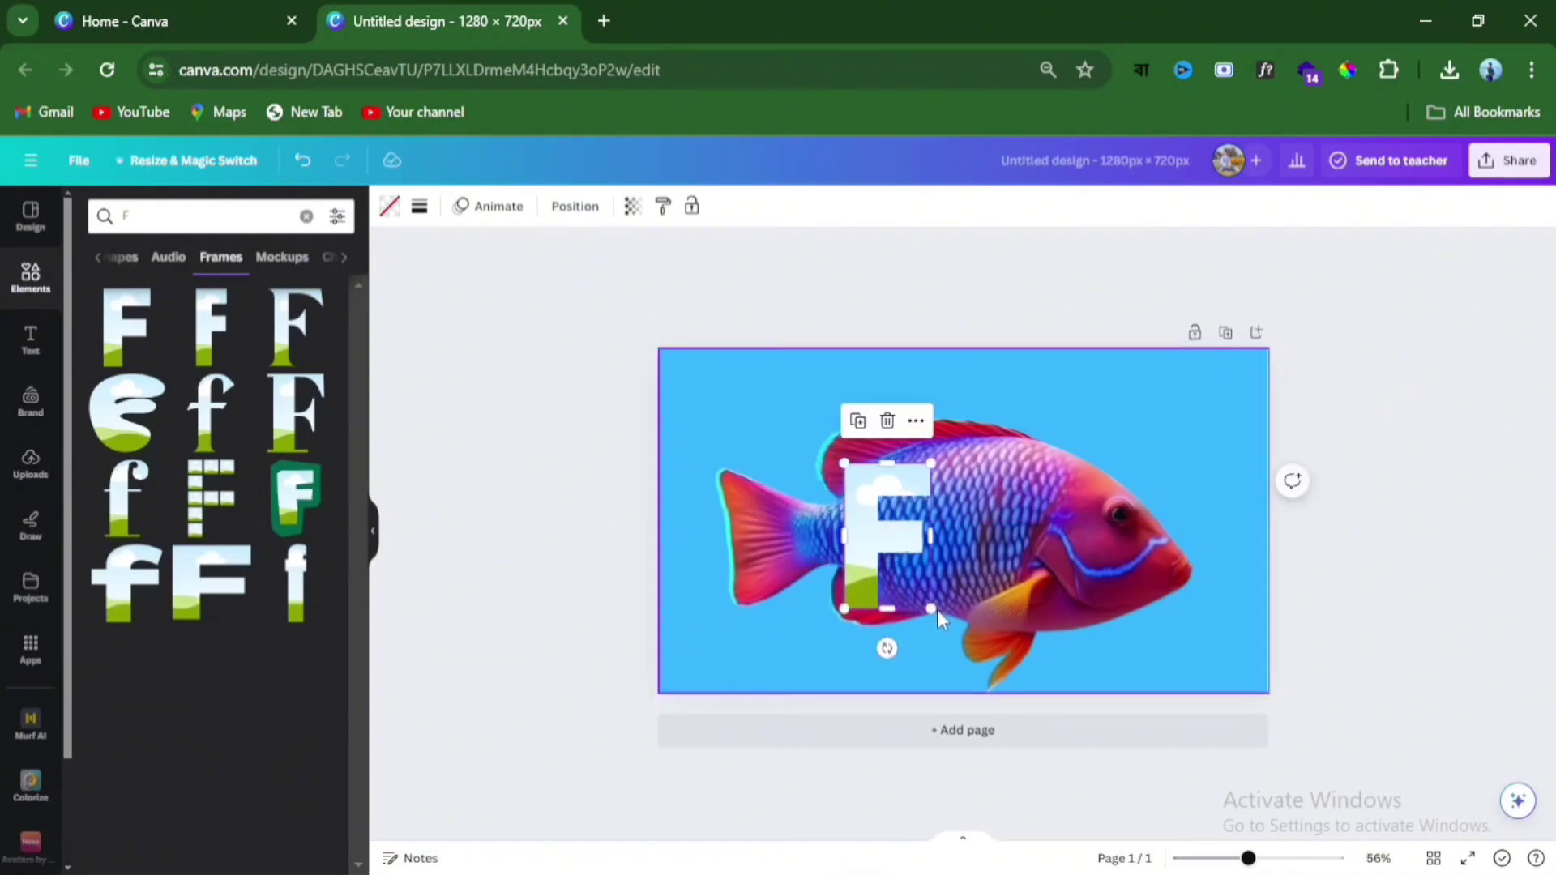
drag(930, 608, 924, 601)
drag(895, 542, 898, 548)
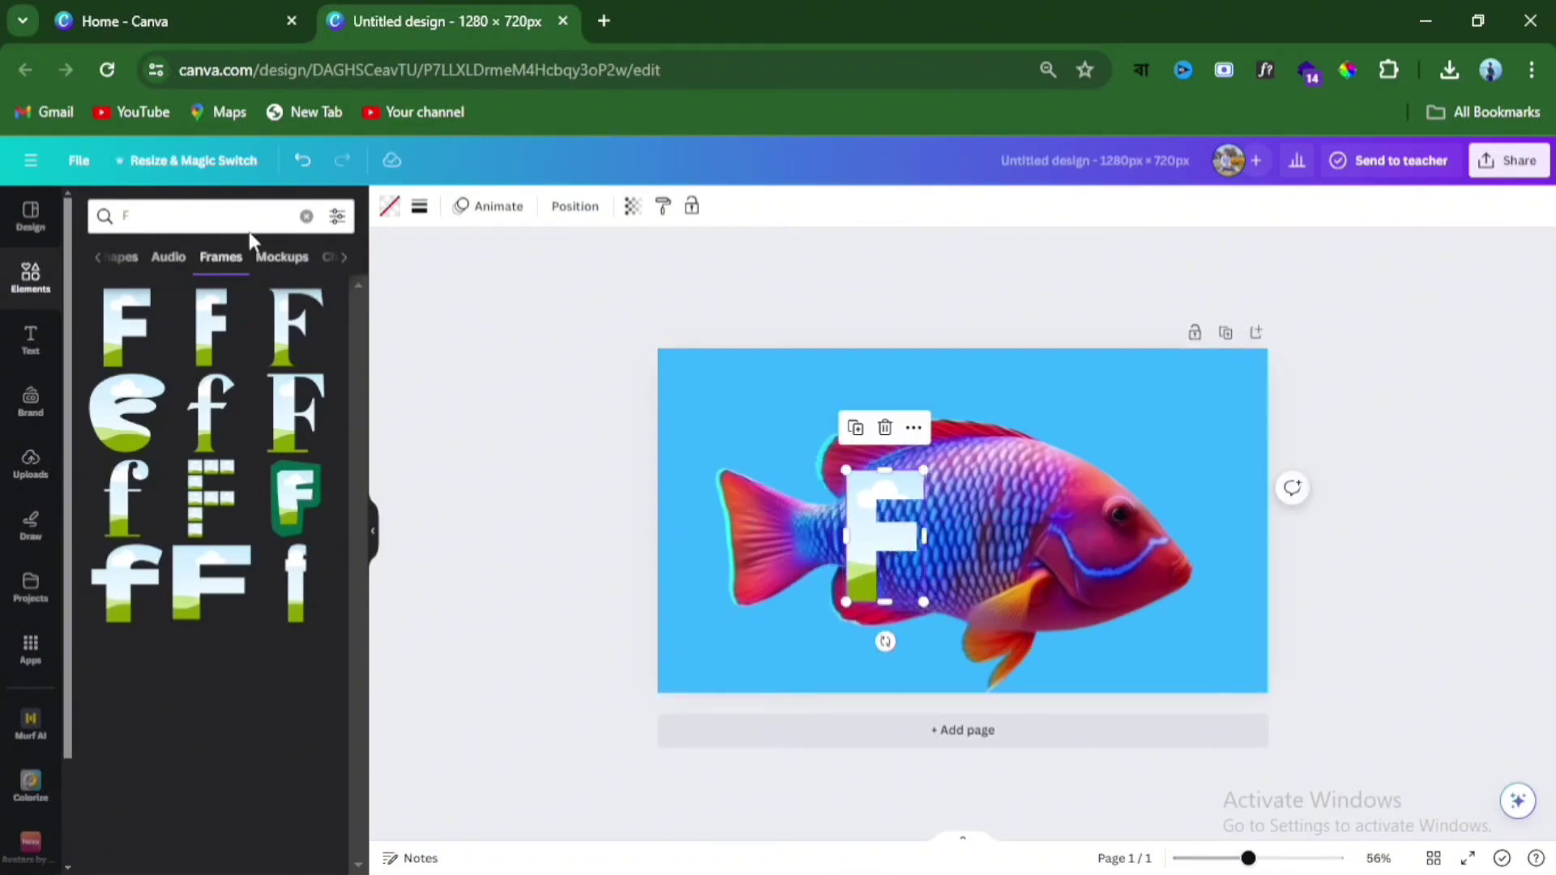
Step: Search the frames for "i" and add the plain block letter I frame to the page
click(229, 219)
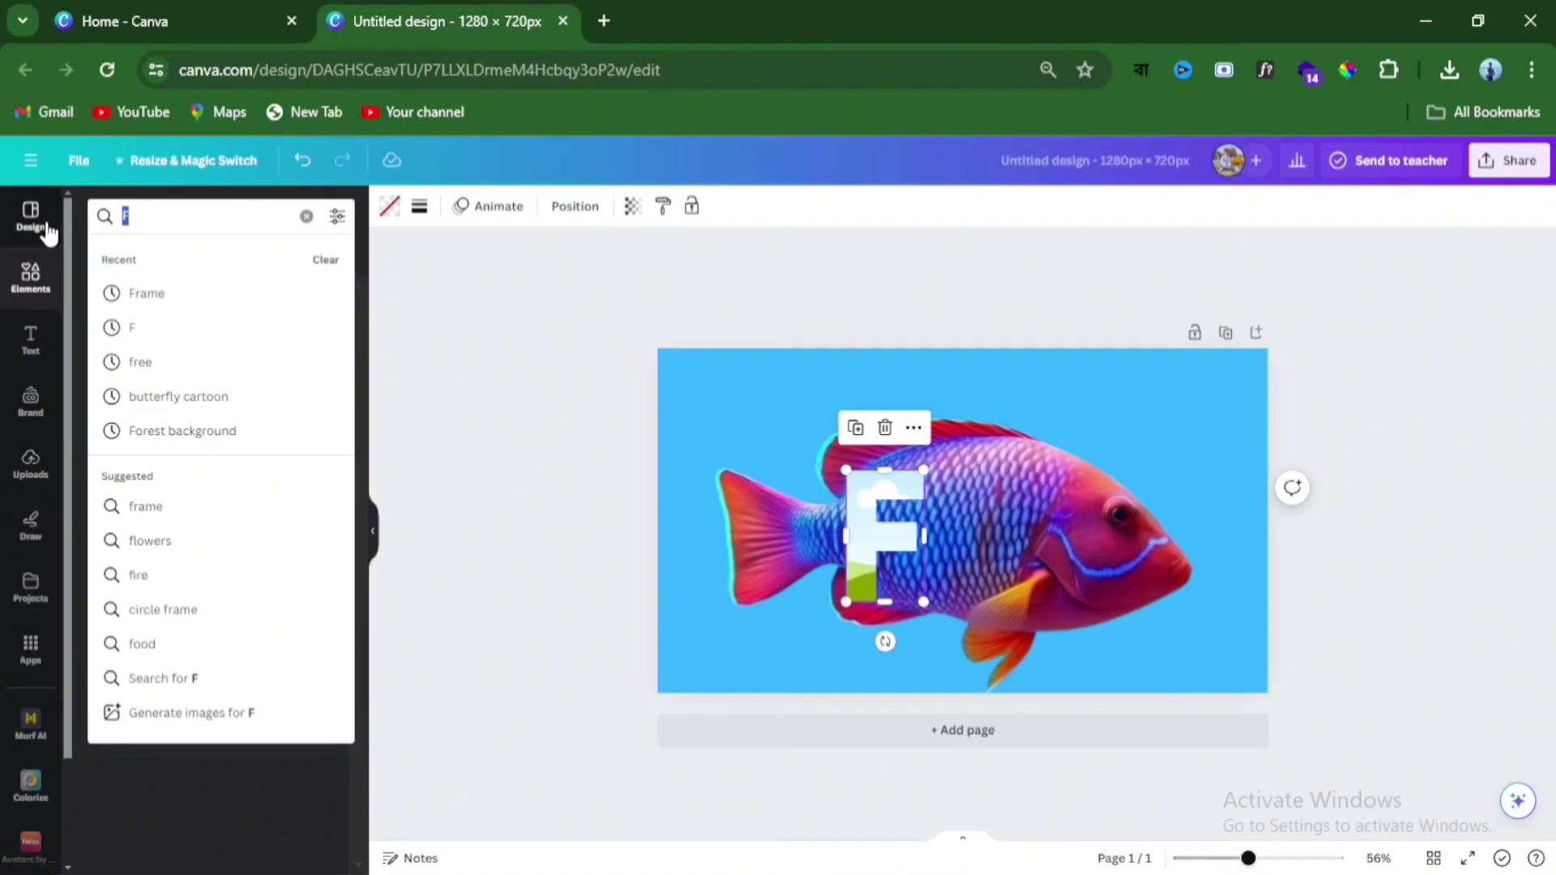
text(i)
key(Return)
click(126, 328)
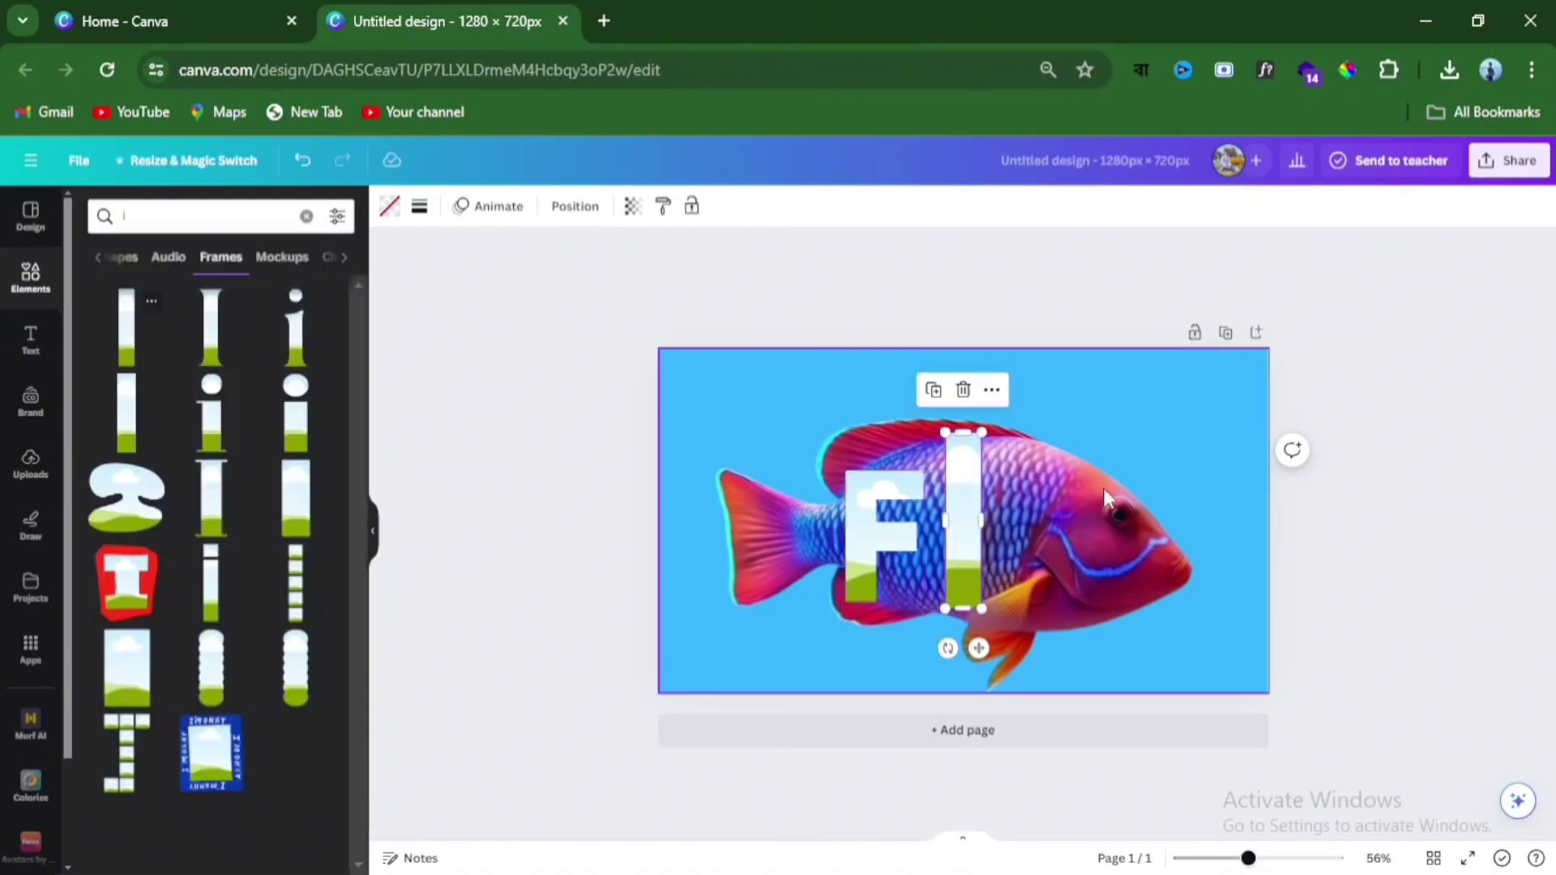
Step: Shrink the I frame to the height of the F and position it directly beside the F
drag(983, 431, 973, 470)
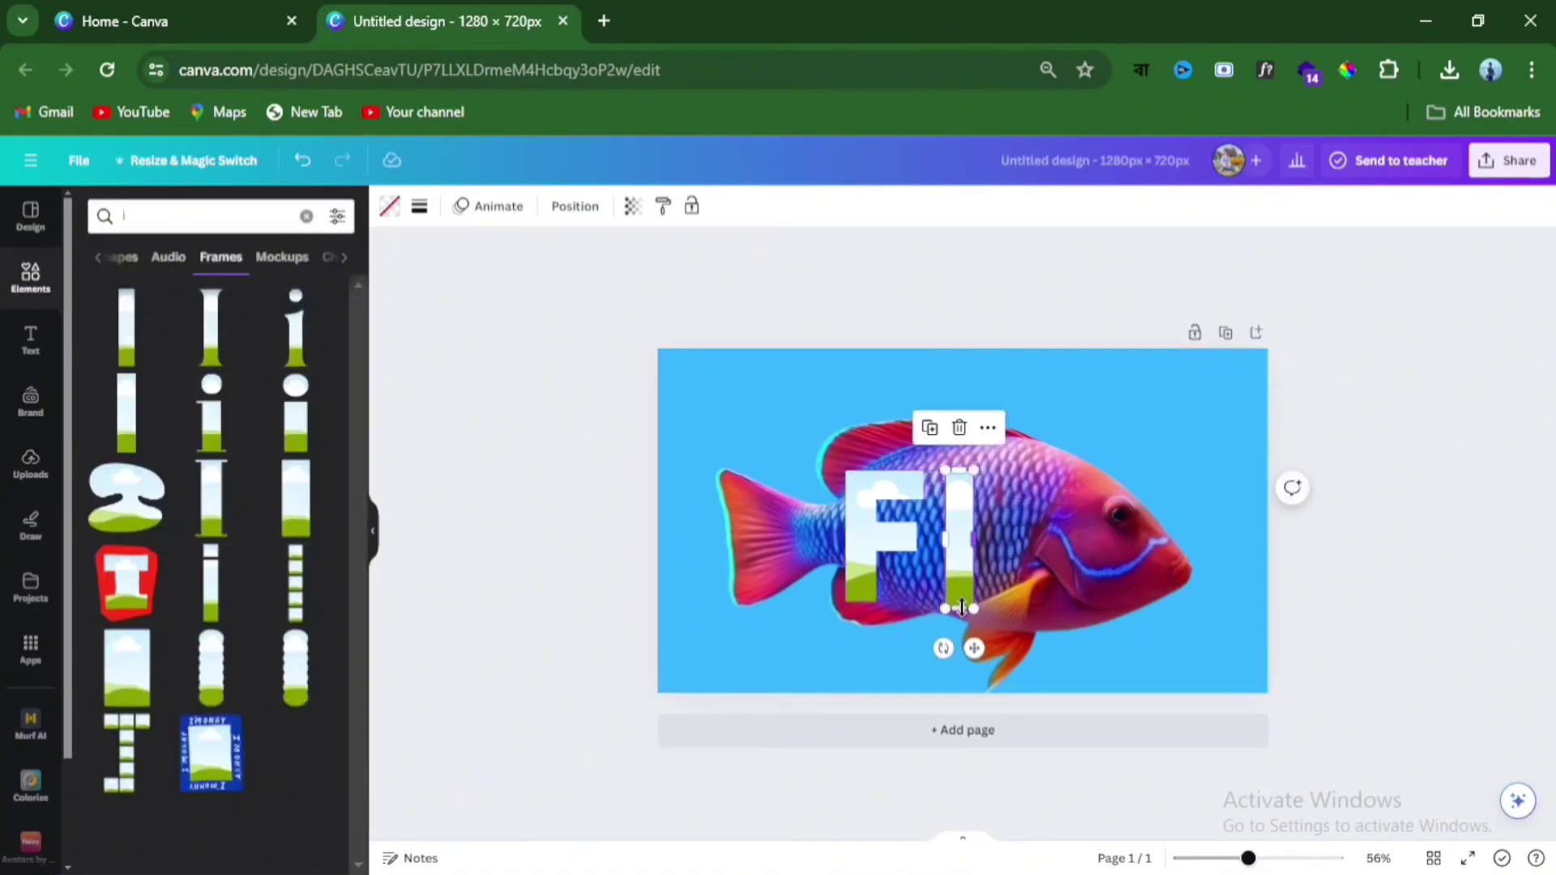
drag(945, 606, 947, 608)
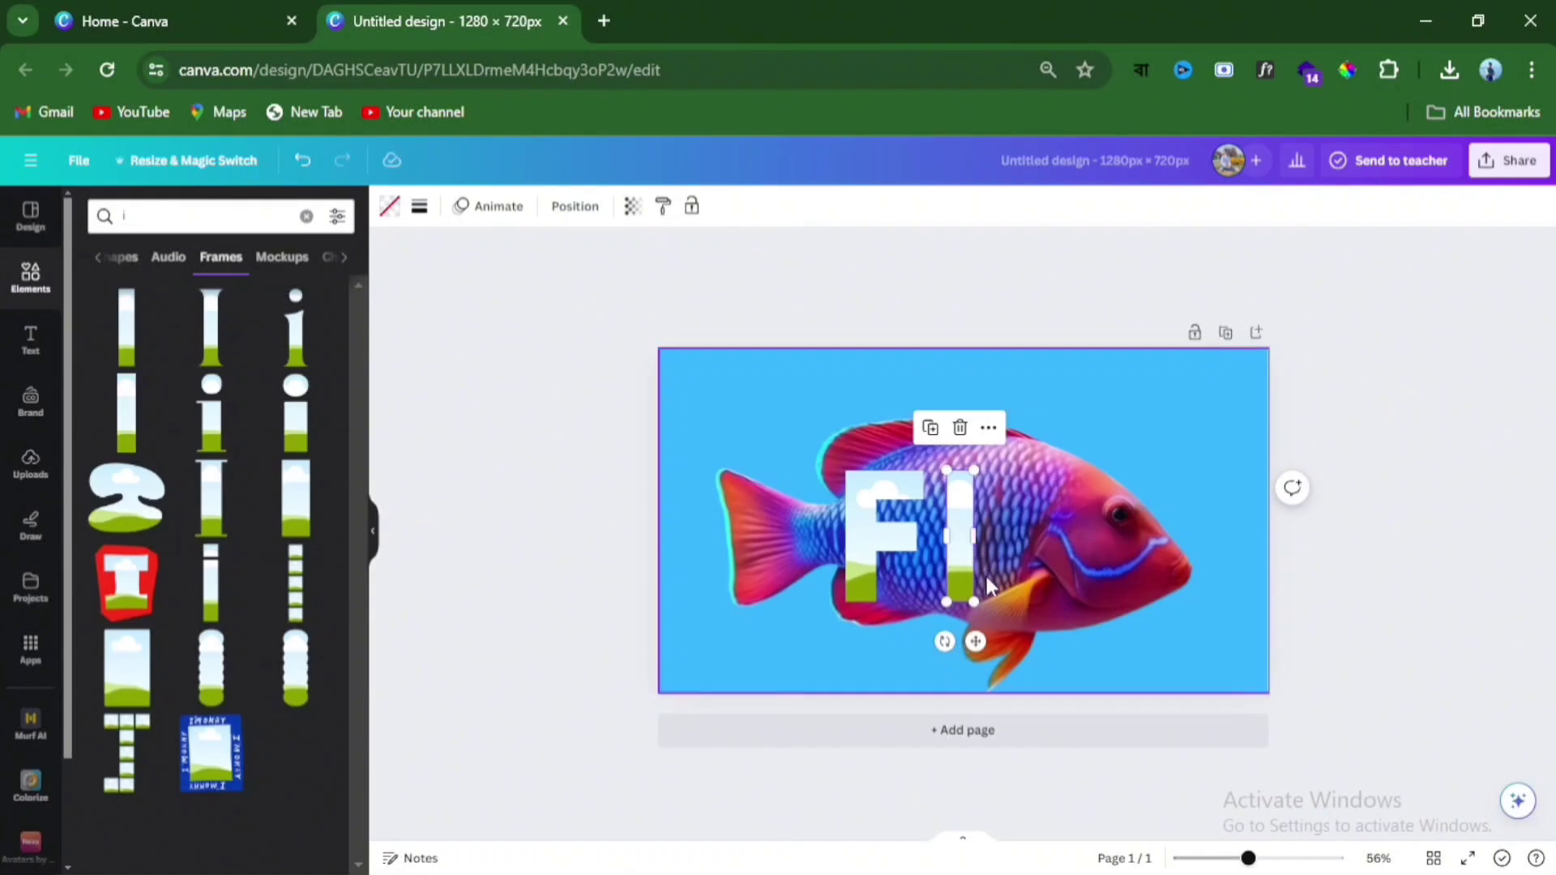
key(Escape)
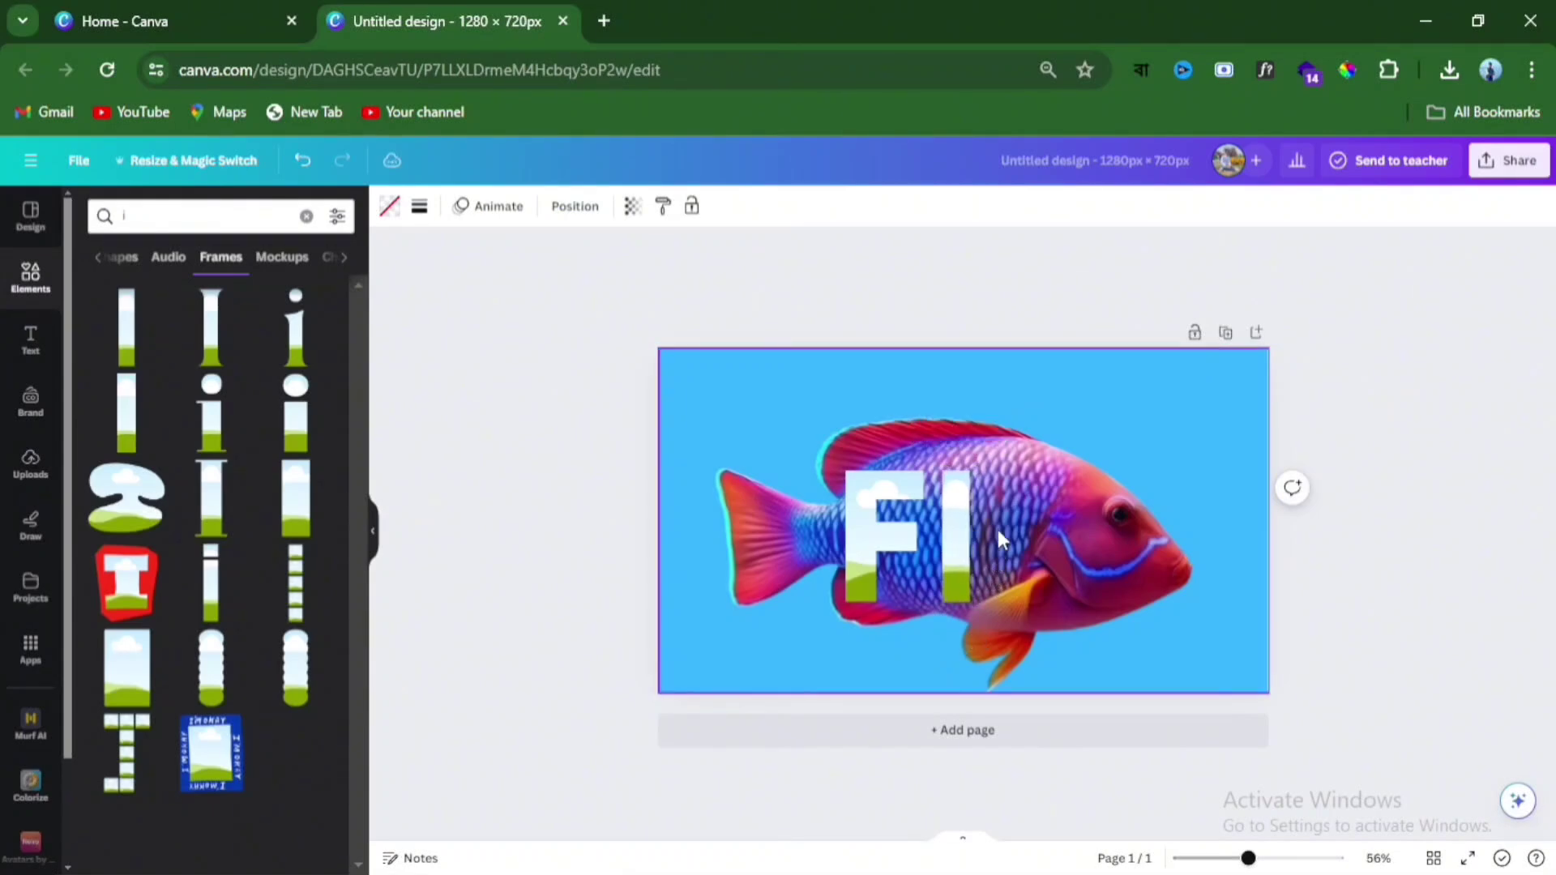
click(958, 527)
Step: Search the frames for "s" and add the bold block letter S frame to the page
click(181, 213)
key(BackSpace)
text(s)
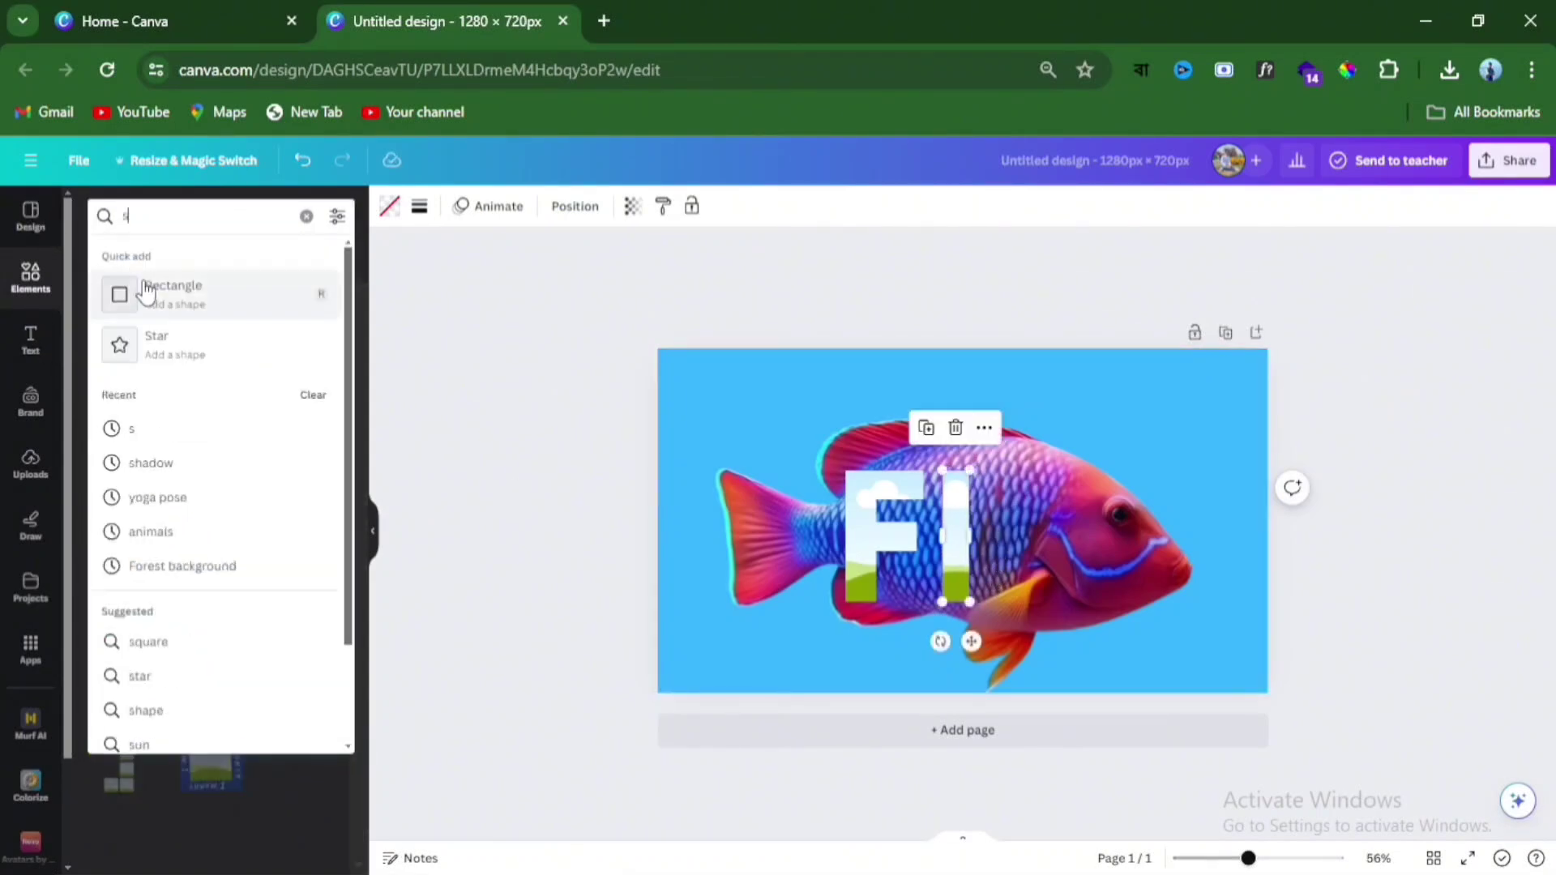
key(Return)
click(207, 317)
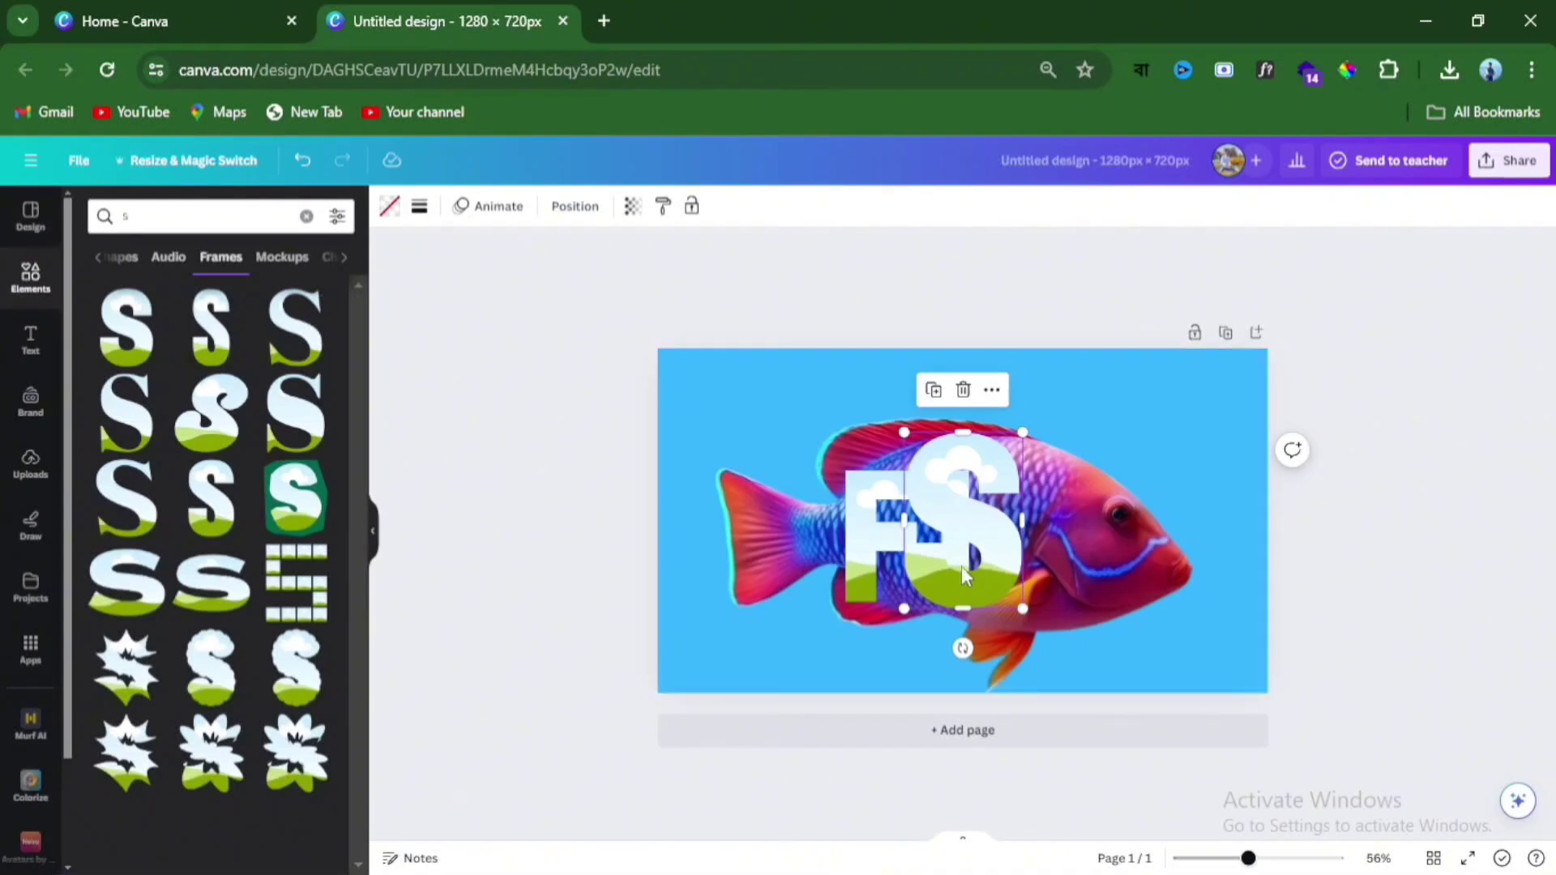
Step: Shrink the S frame to the height of the F and I, place it after the I, and even out the letter spacing
drag(917, 608, 982, 604)
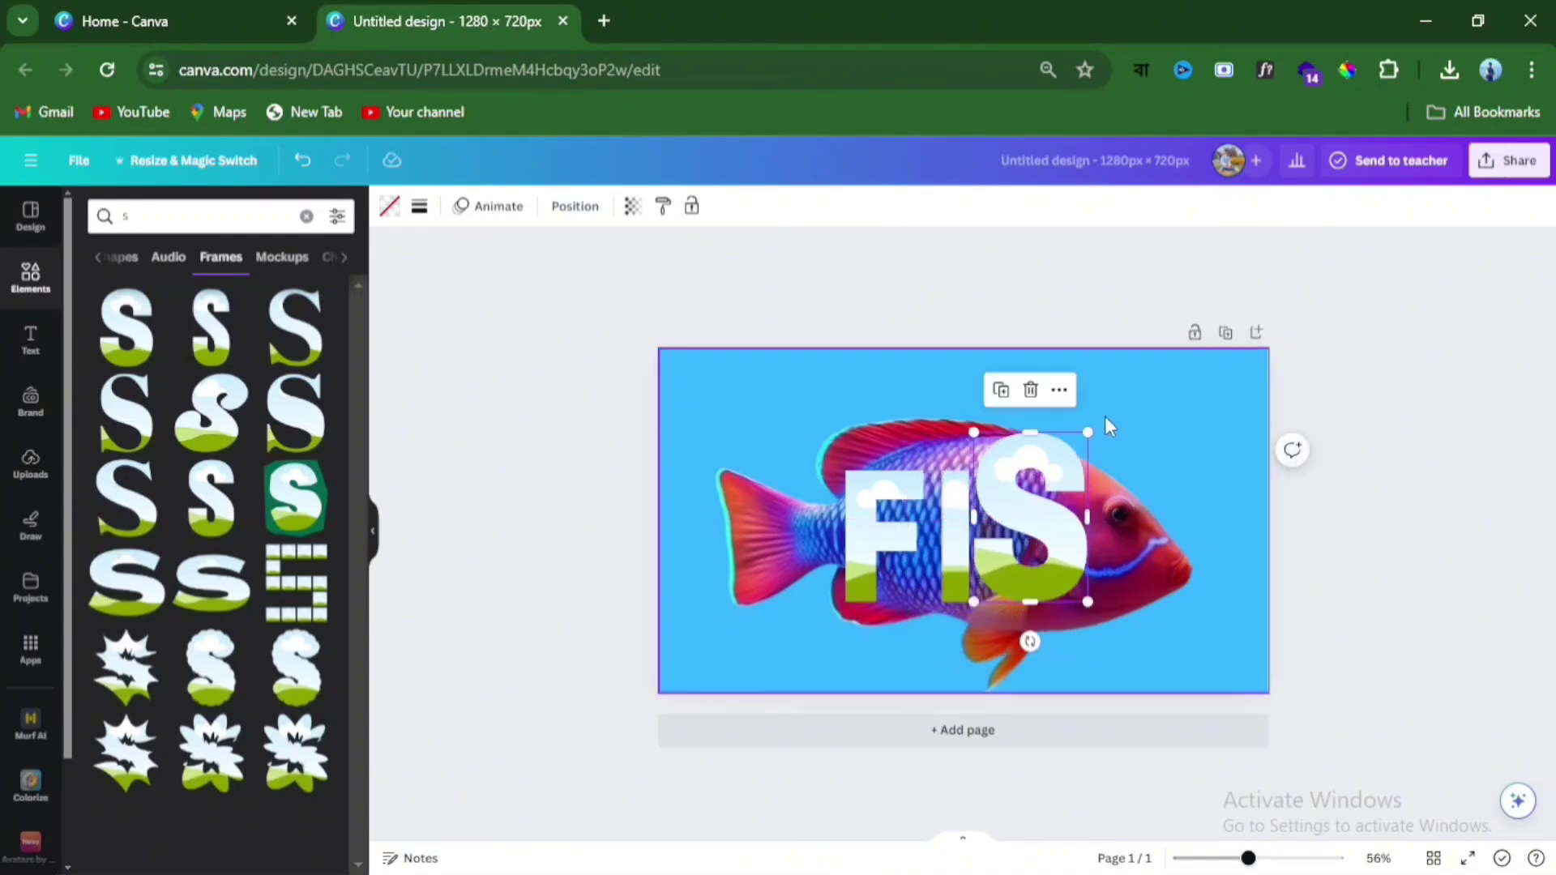
drag(1087, 433, 1082, 480)
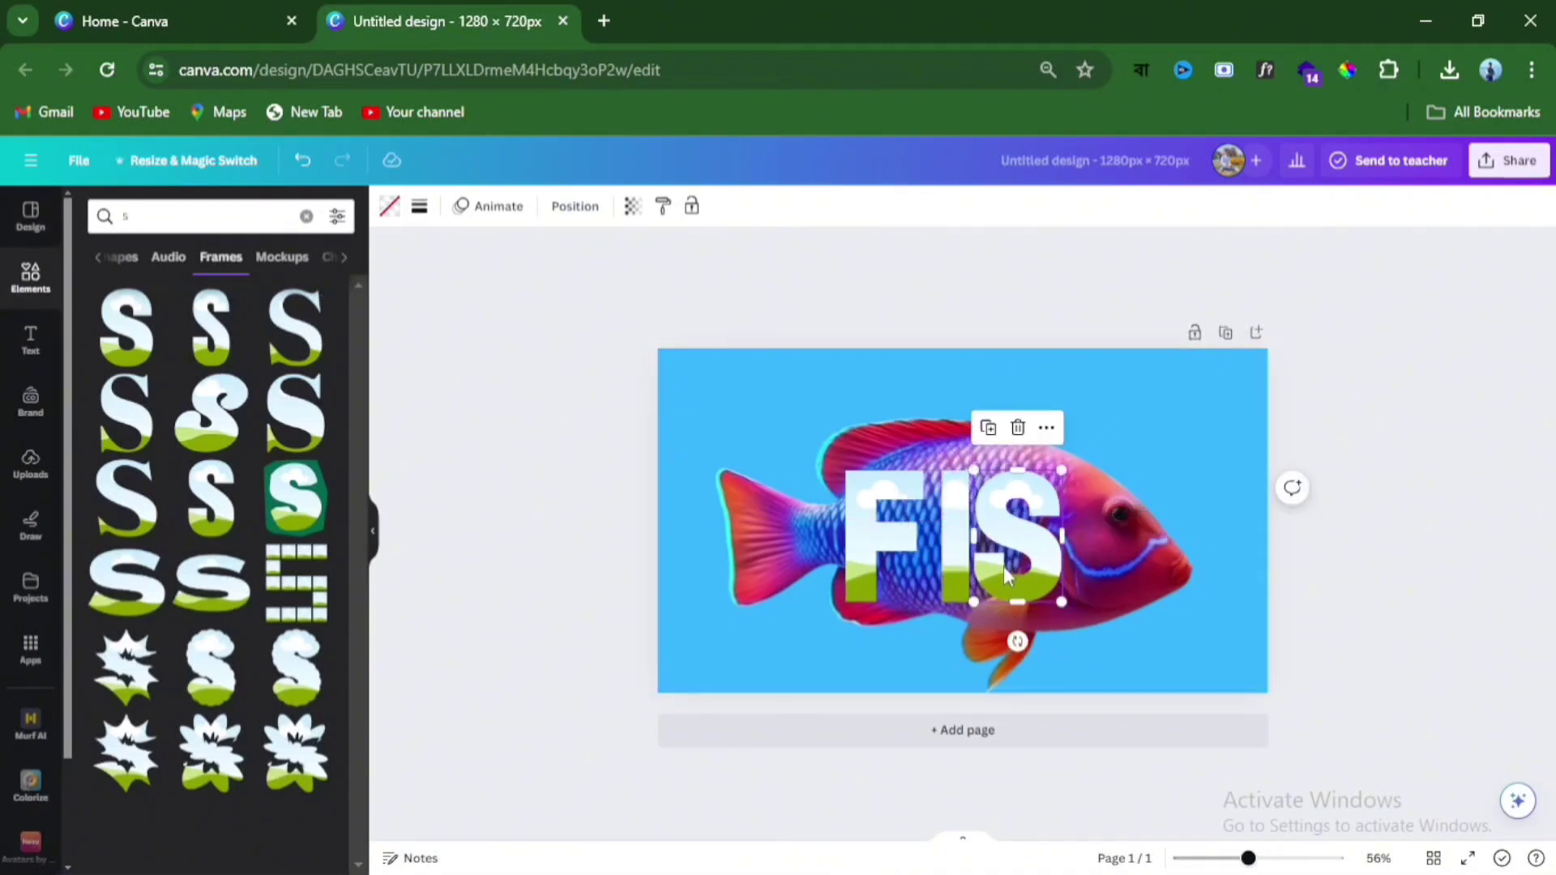
drag(1007, 571, 1011, 571)
shift+click(883, 567)
click(1082, 635)
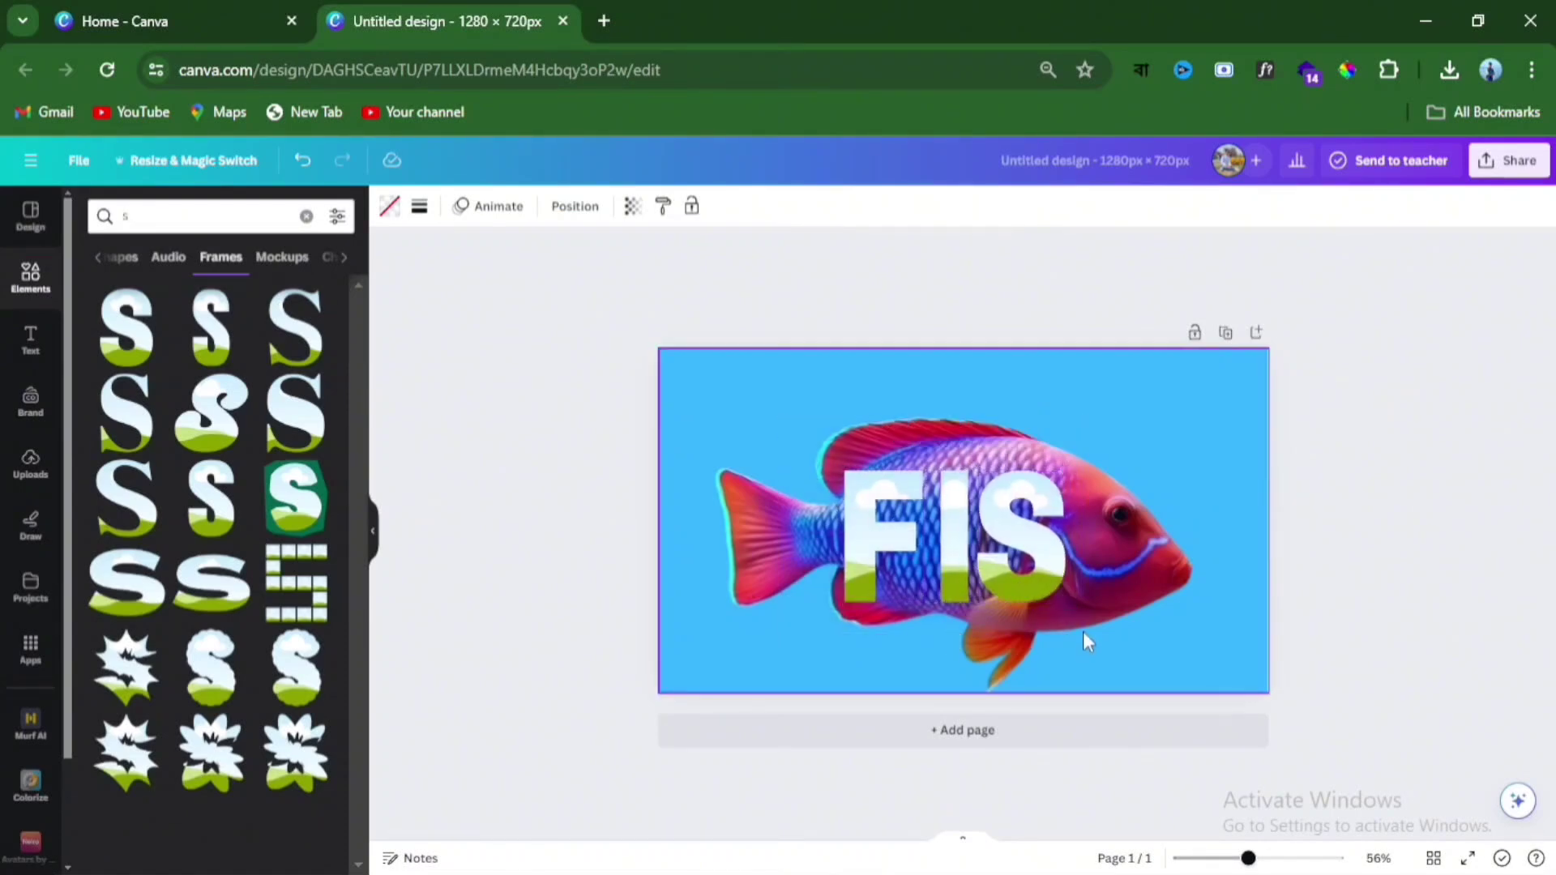
key(ctrl+a)
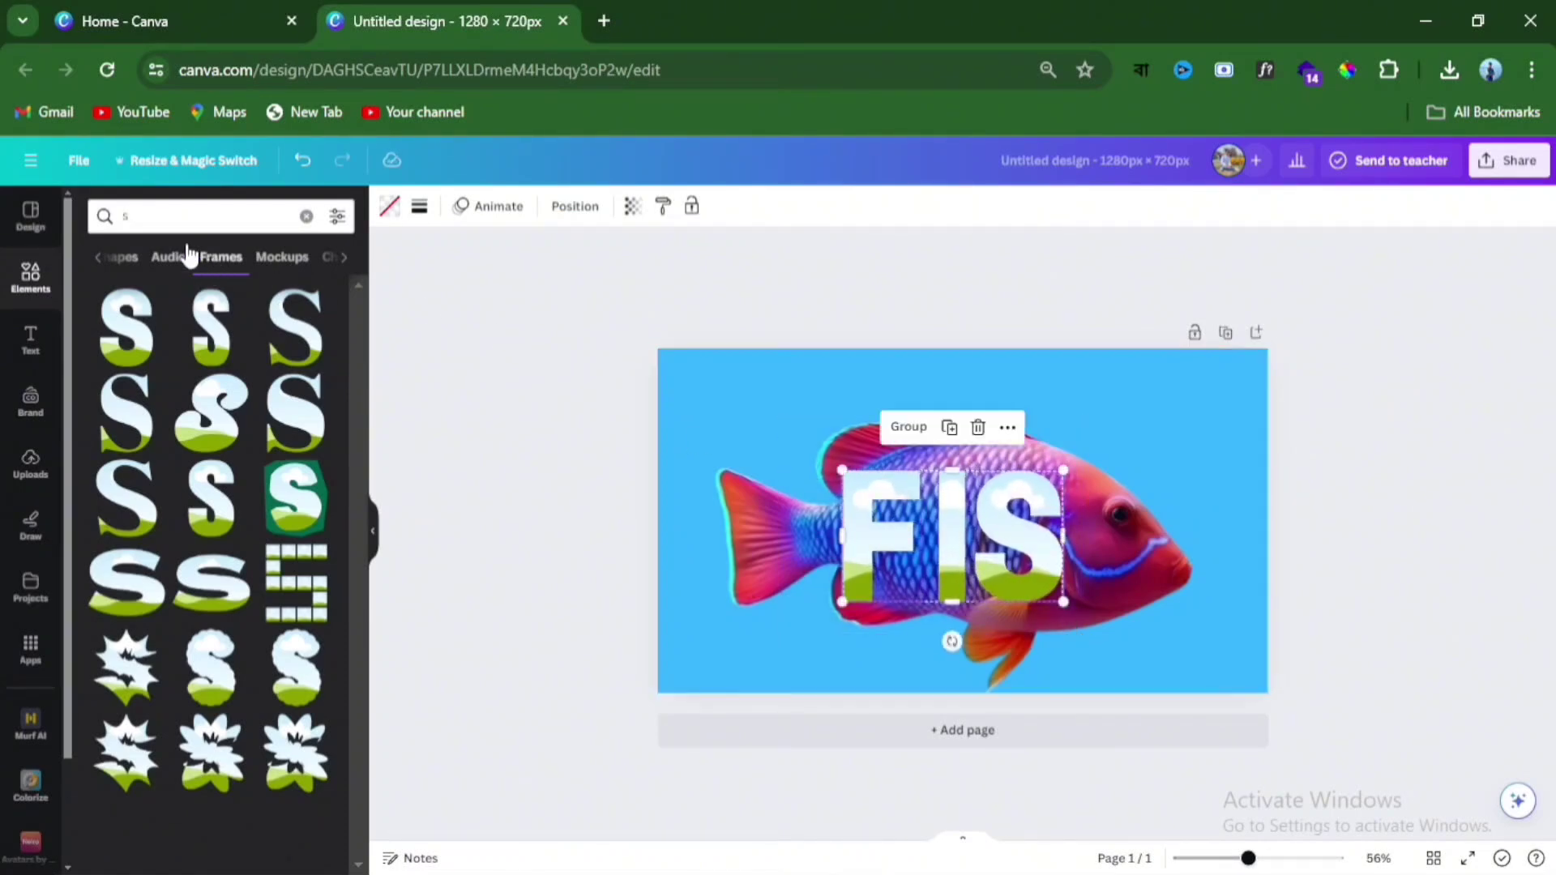
Step: Search the frames for "h" and add the bold block letter H frame to the page
click(166, 225)
text(h)
key(Return)
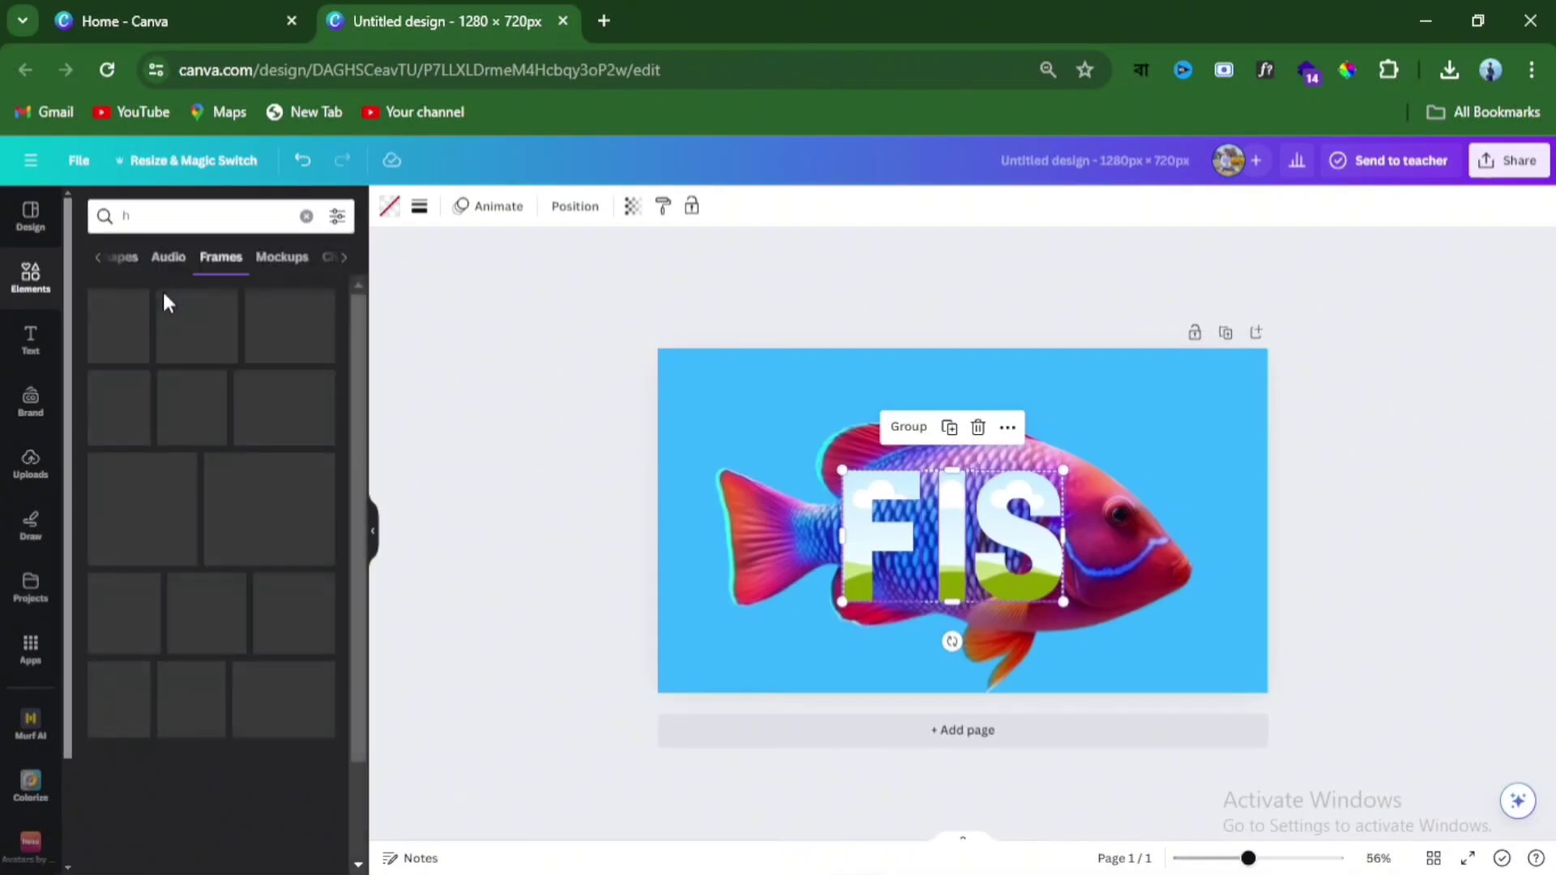
click(162, 354)
Step: Shrink the H frame to complete the word FISH and shift all four letters together toward the fish's tail
drag(1001, 559, 1179, 567)
drag(1194, 639, 1176, 600)
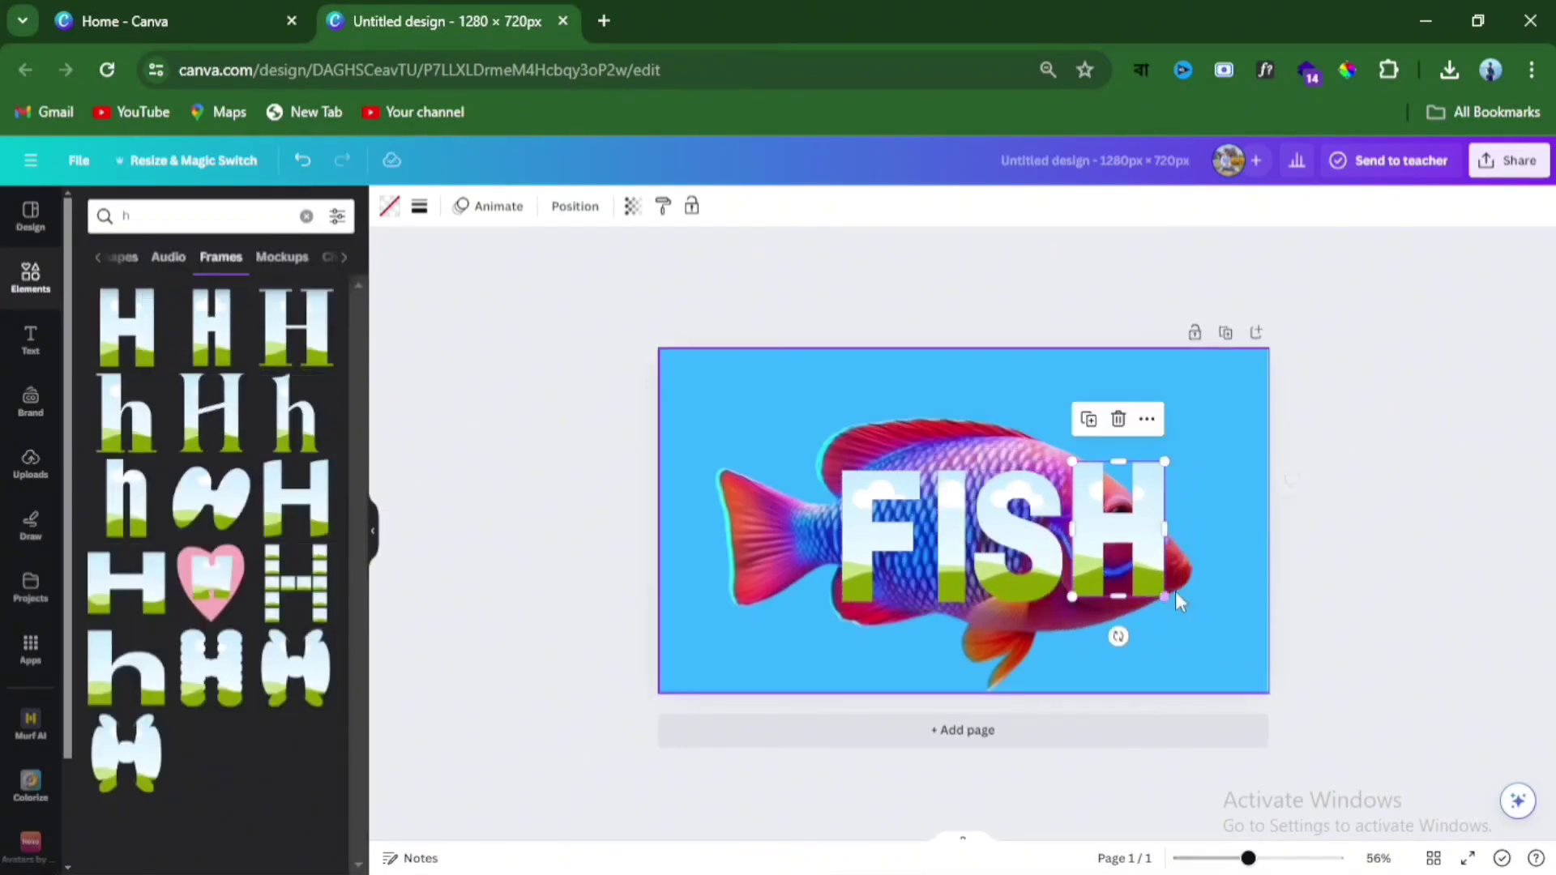
drag(1167, 459, 1162, 489)
mouse_move(1163, 594)
mouse_down()
mouse_move(1179, 616)
mouse_move(1166, 604)
mouse_up()
click(1368, 538)
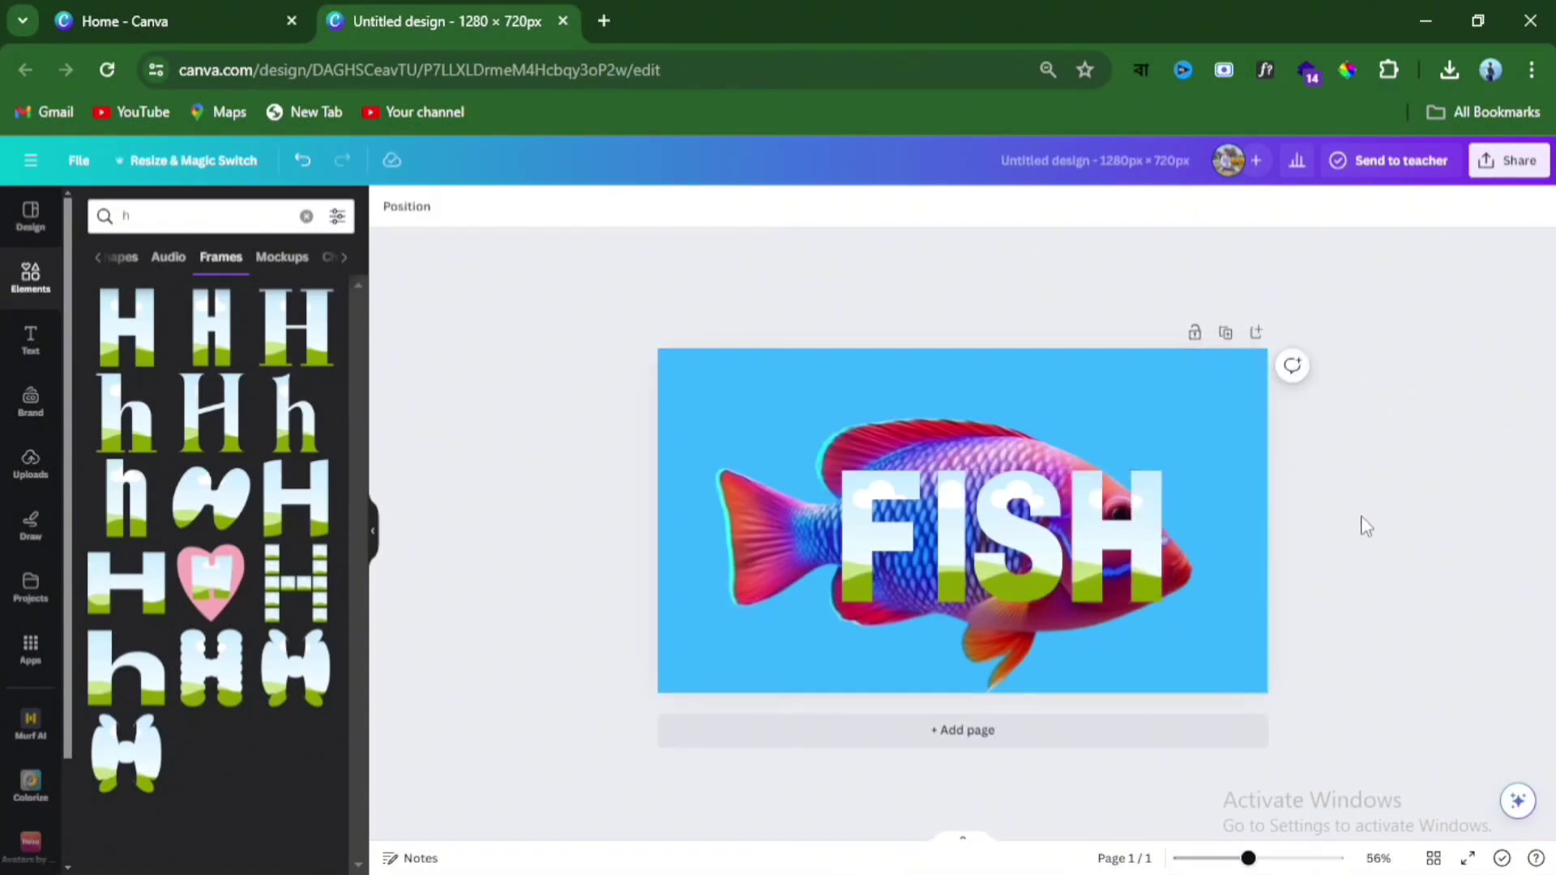
drag(799, 440, 1158, 637)
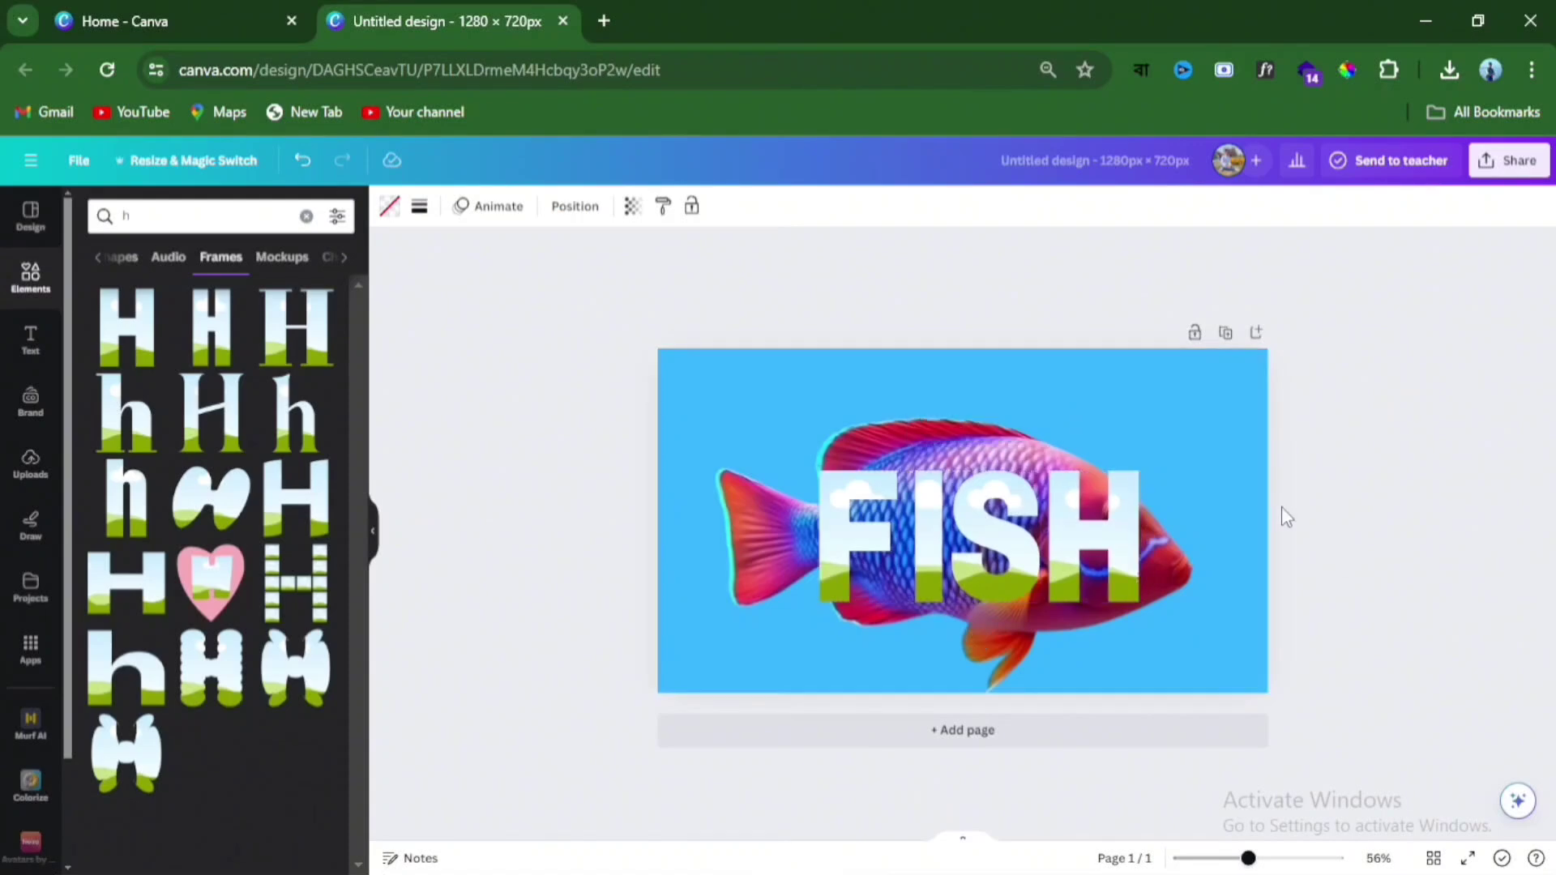
click(1331, 578)
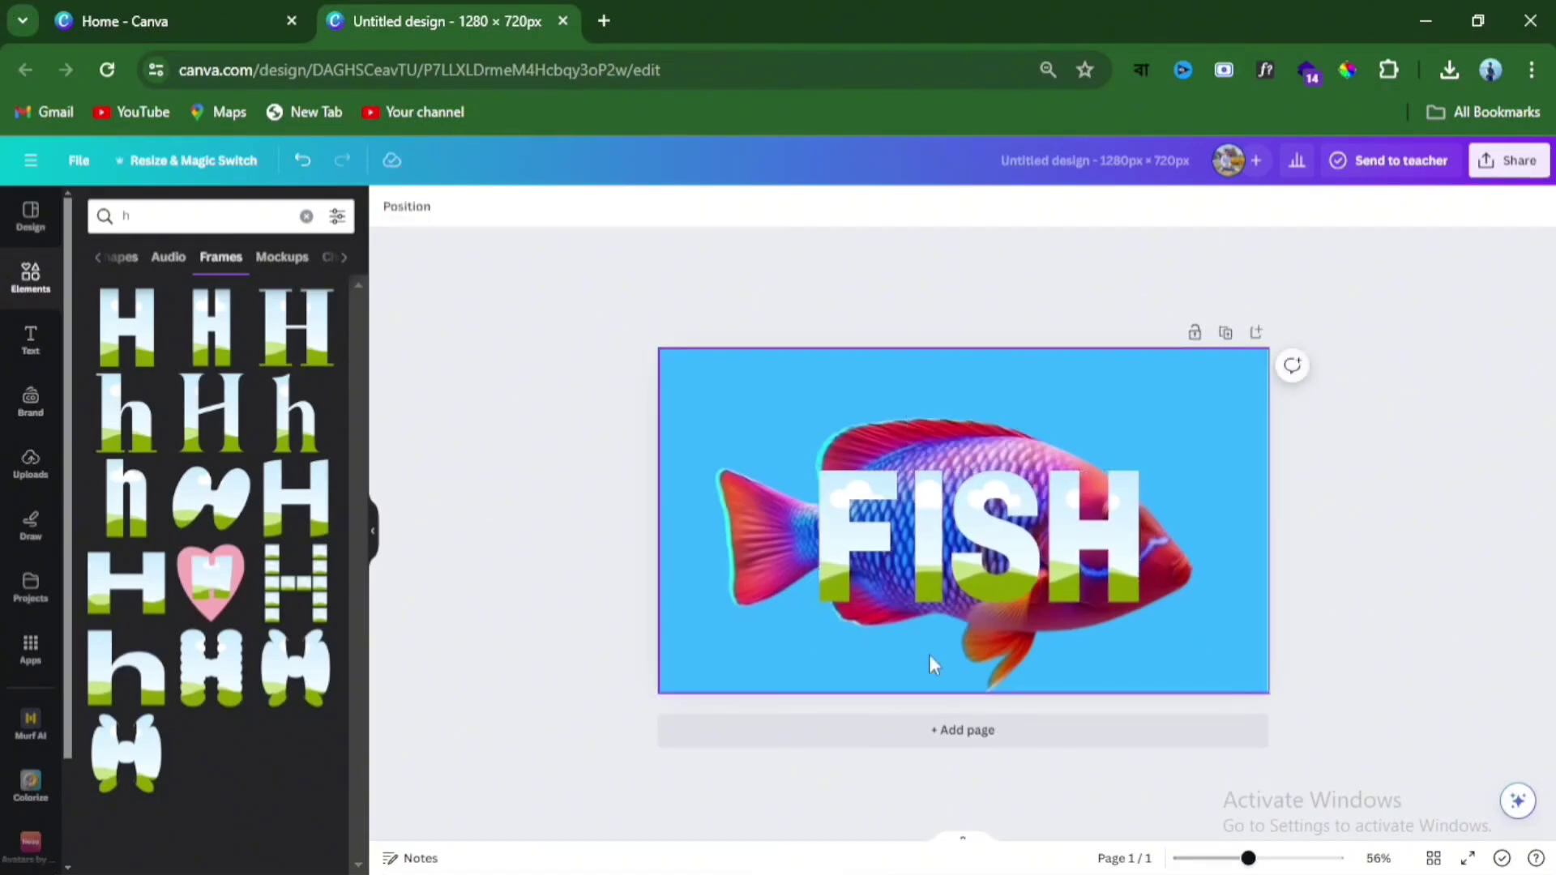
Step: Fill the F frame with the uploaded blue-background fish image and enlarge it inside the frame to line up with the background fish
click(27, 479)
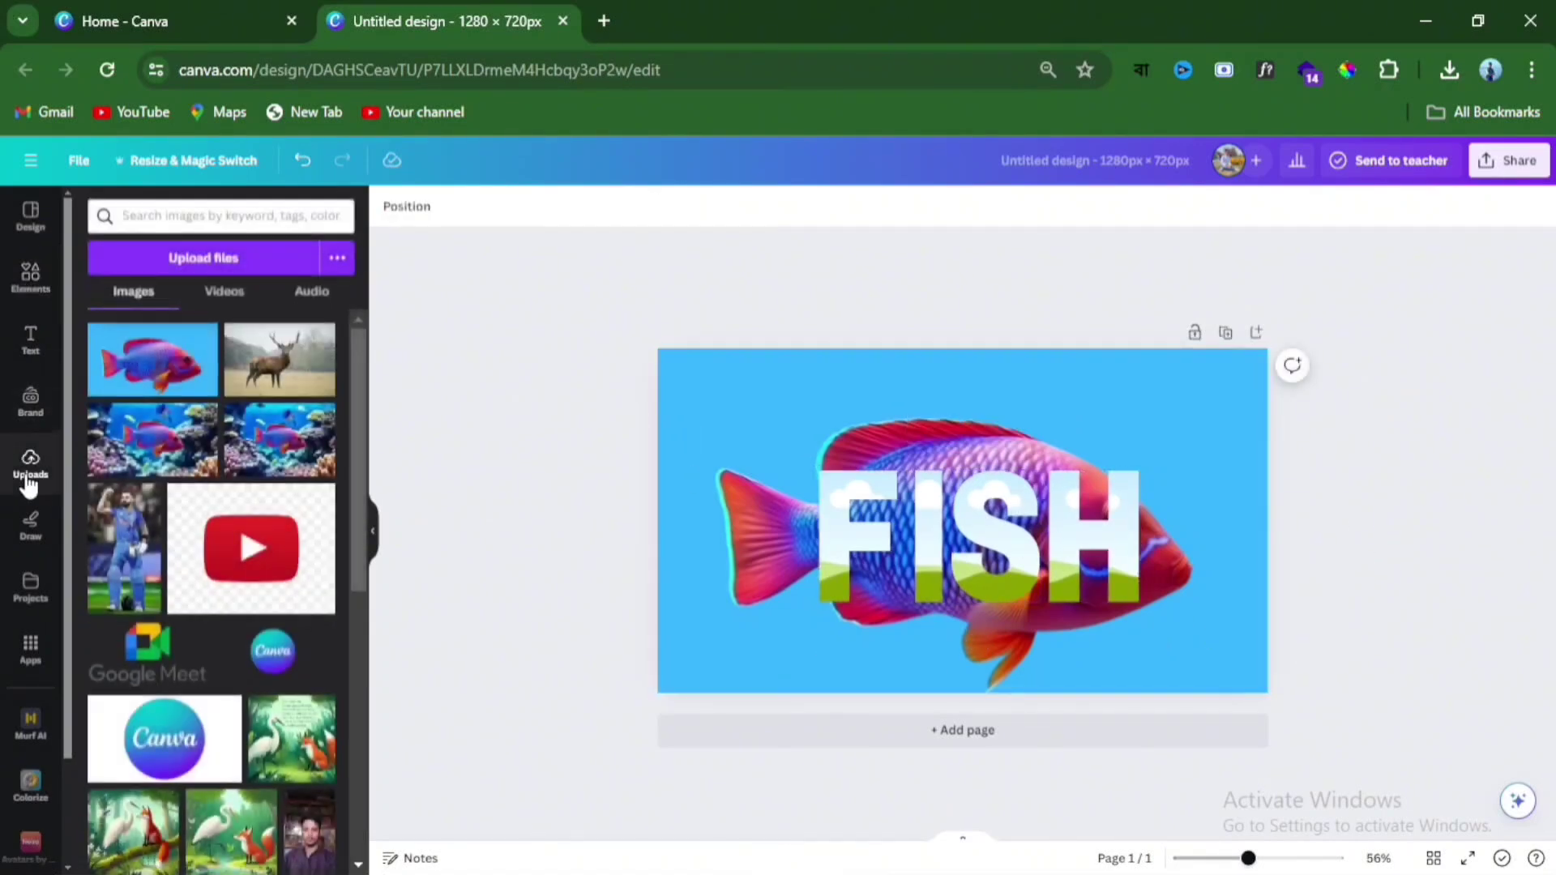
drag(162, 362, 834, 513)
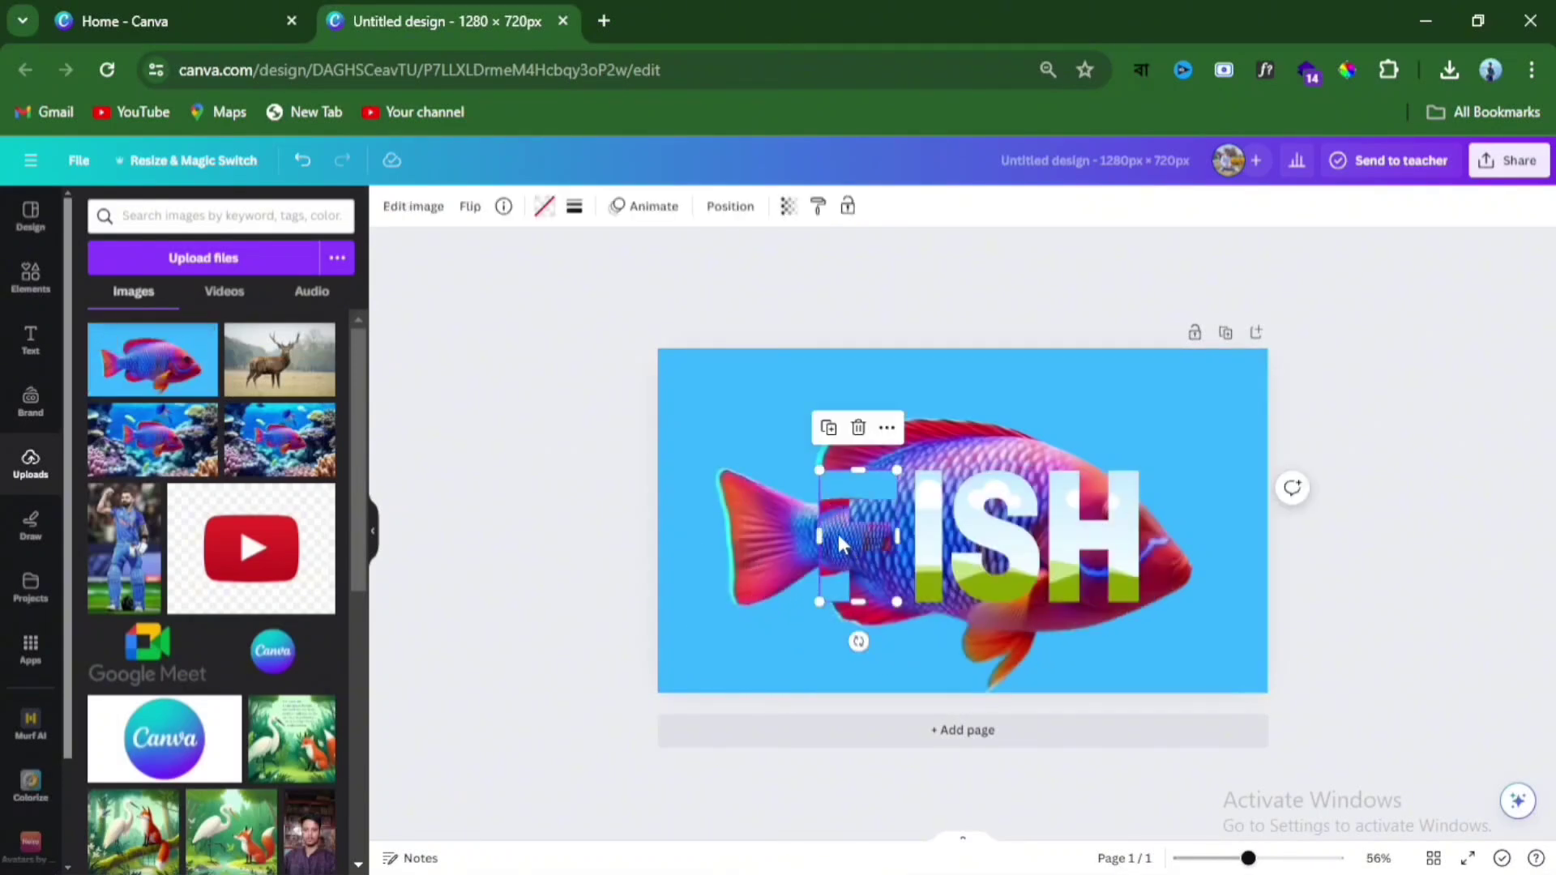
double_click(838, 534)
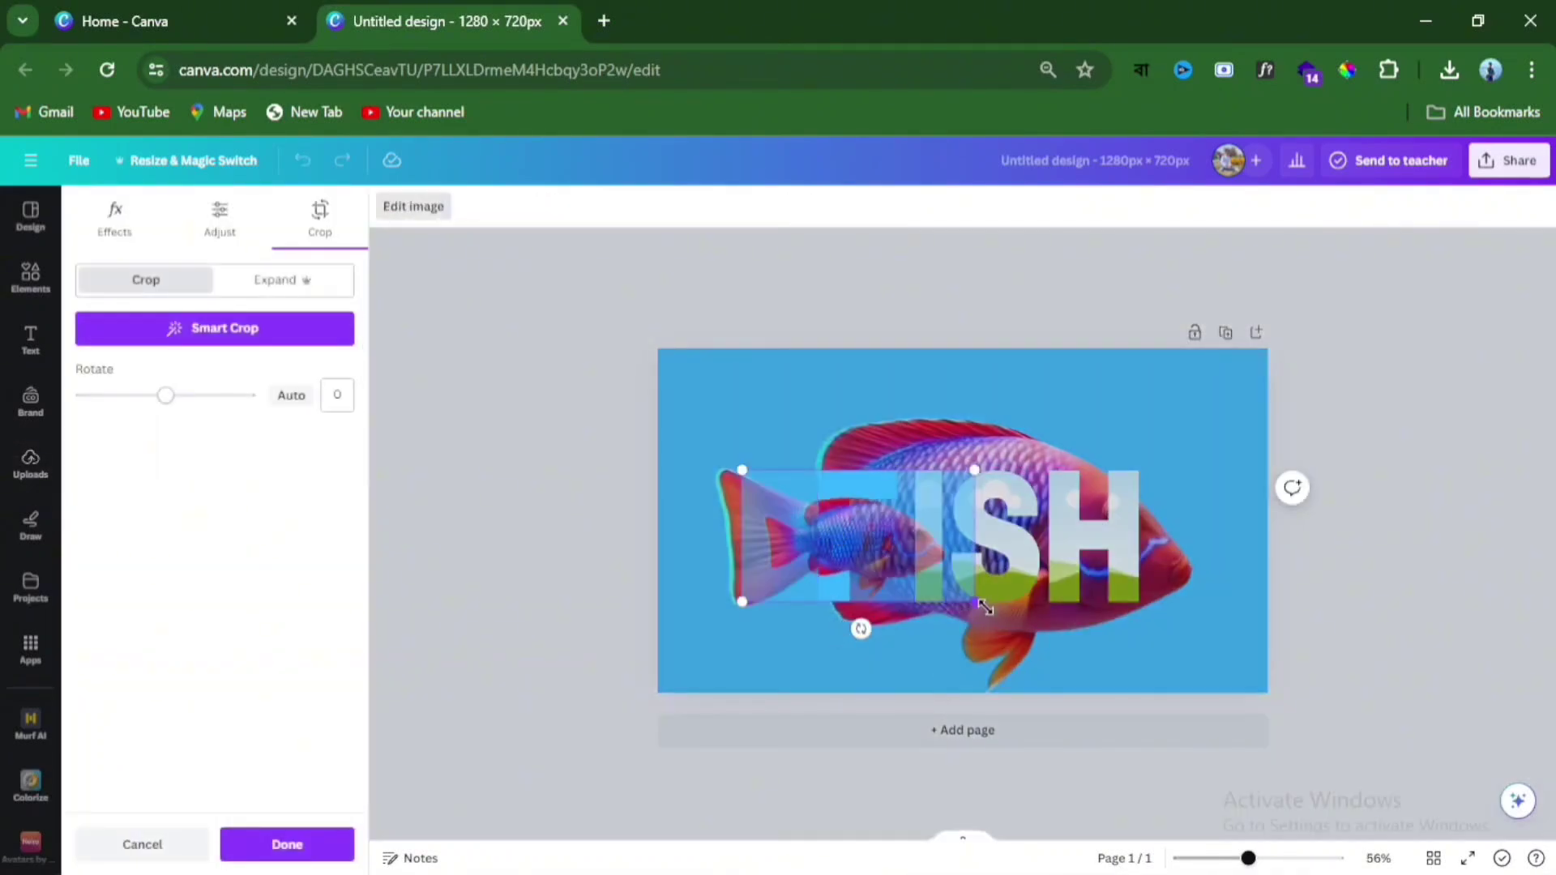
drag(985, 606, 1122, 632)
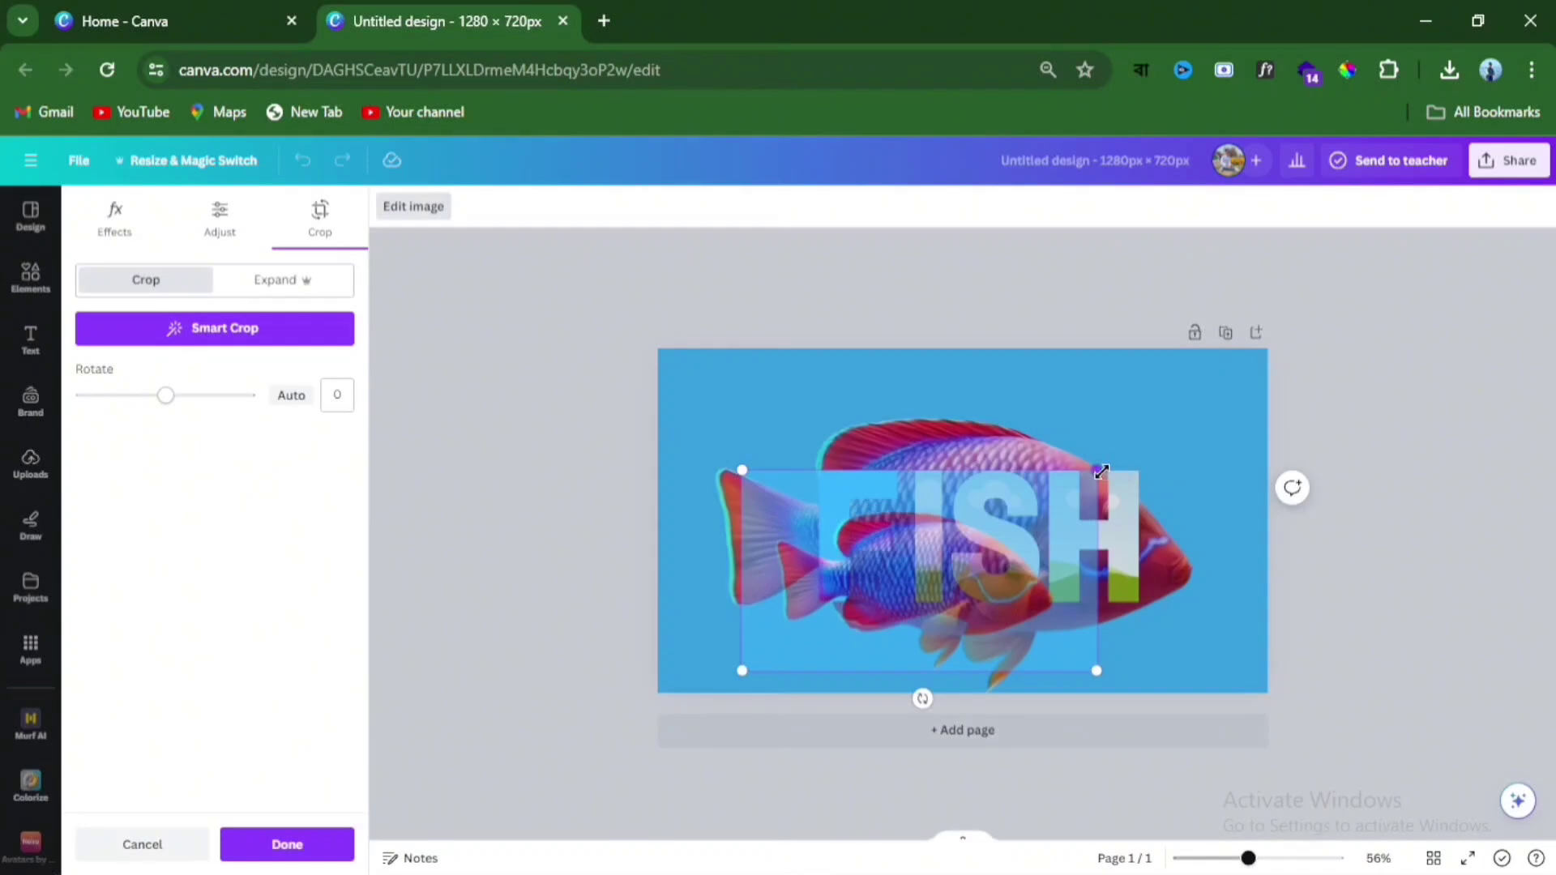
drag(1101, 472, 1221, 371)
drag(729, 396, 649, 352)
drag(1226, 683, 1267, 691)
click(657, 693)
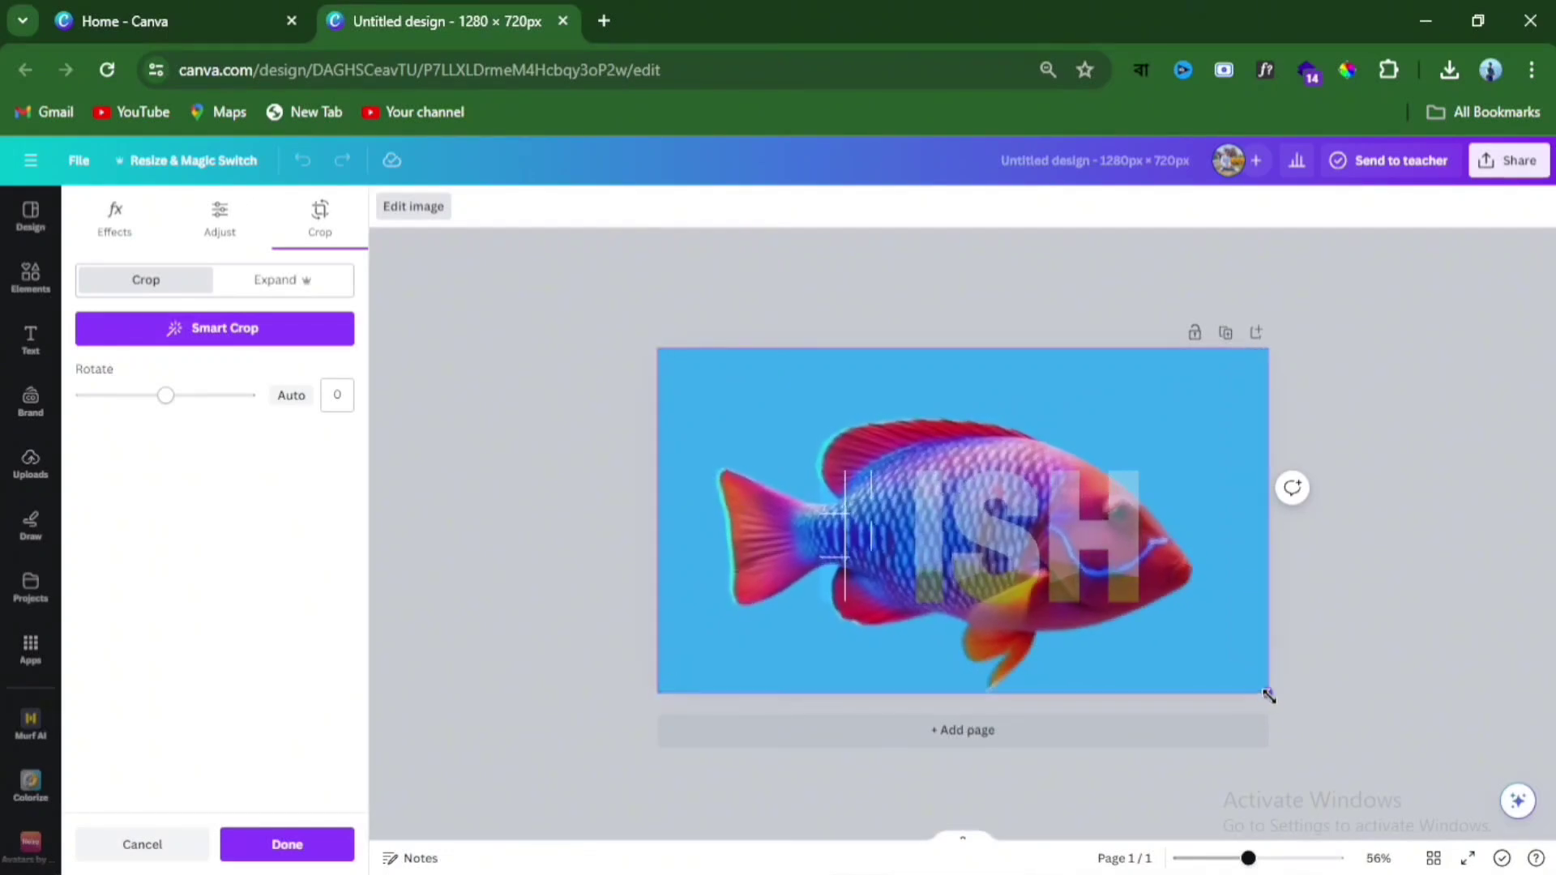
key(Return)
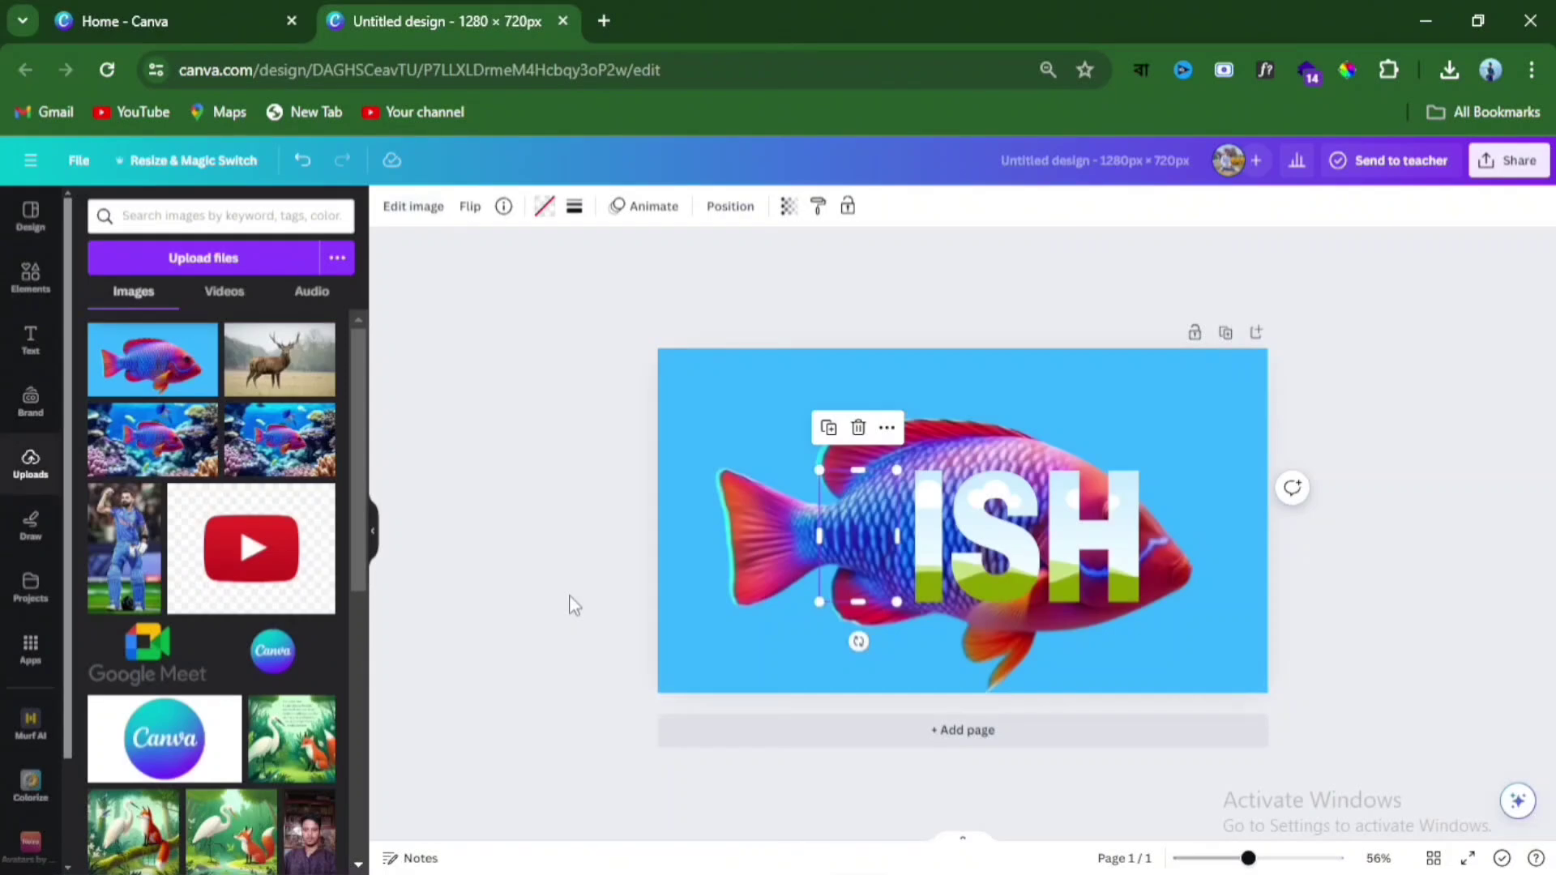
click(570, 606)
Step: Fill the I frame with the same fish image and enlarge it to the full page size, matching the background fish
key(ctrl+z)
mouse_move(960, 552)
mouse_down()
mouse_move(867, 548)
mouse_move(1014, 559)
mouse_move(935, 566)
mouse_up()
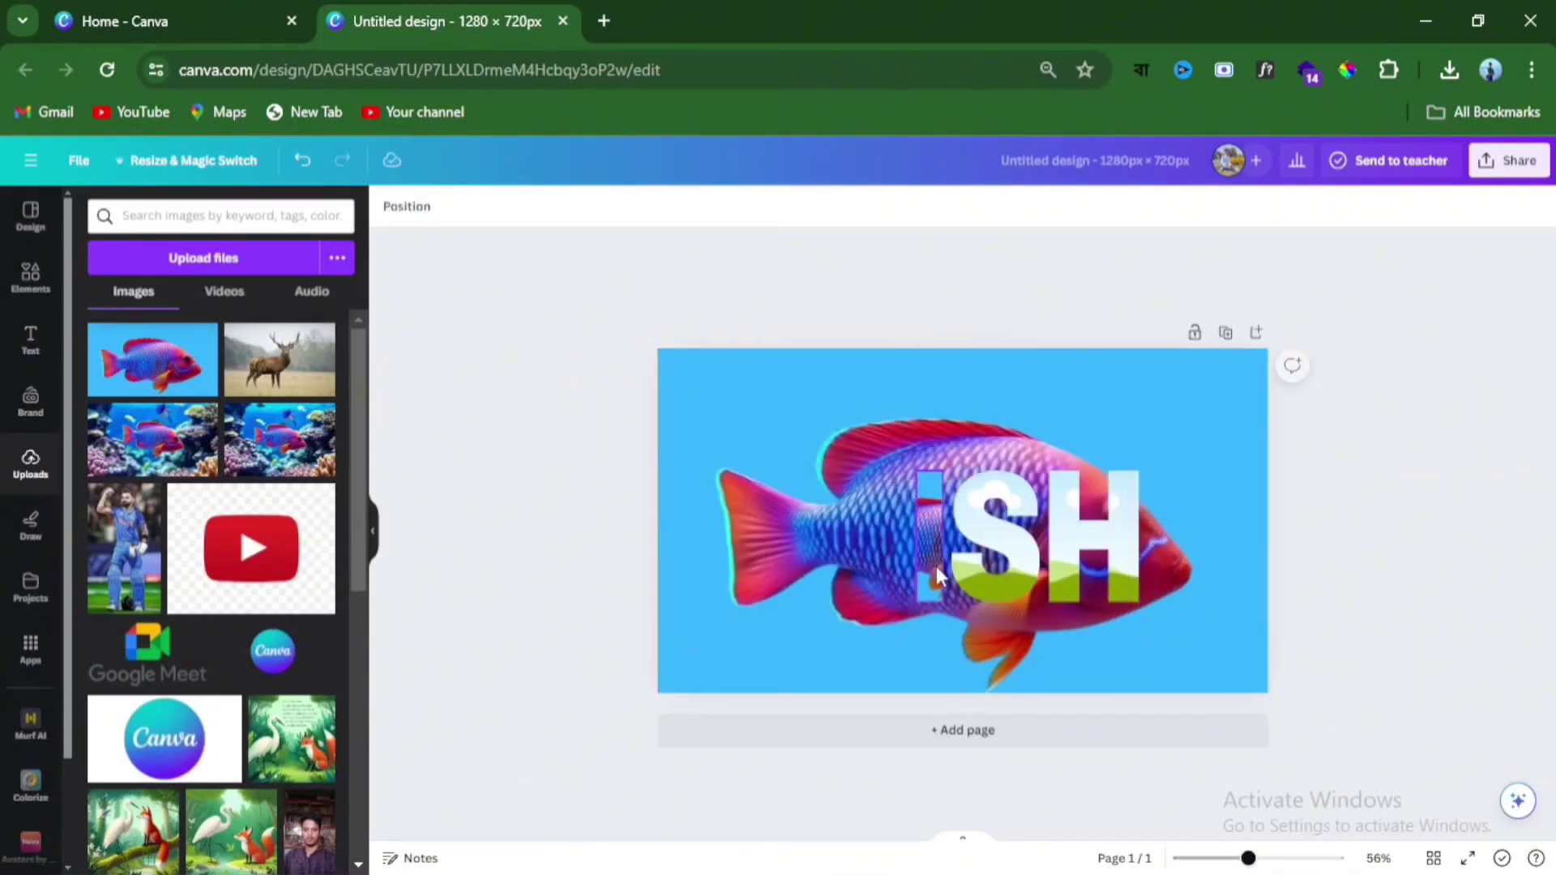
click(935, 566)
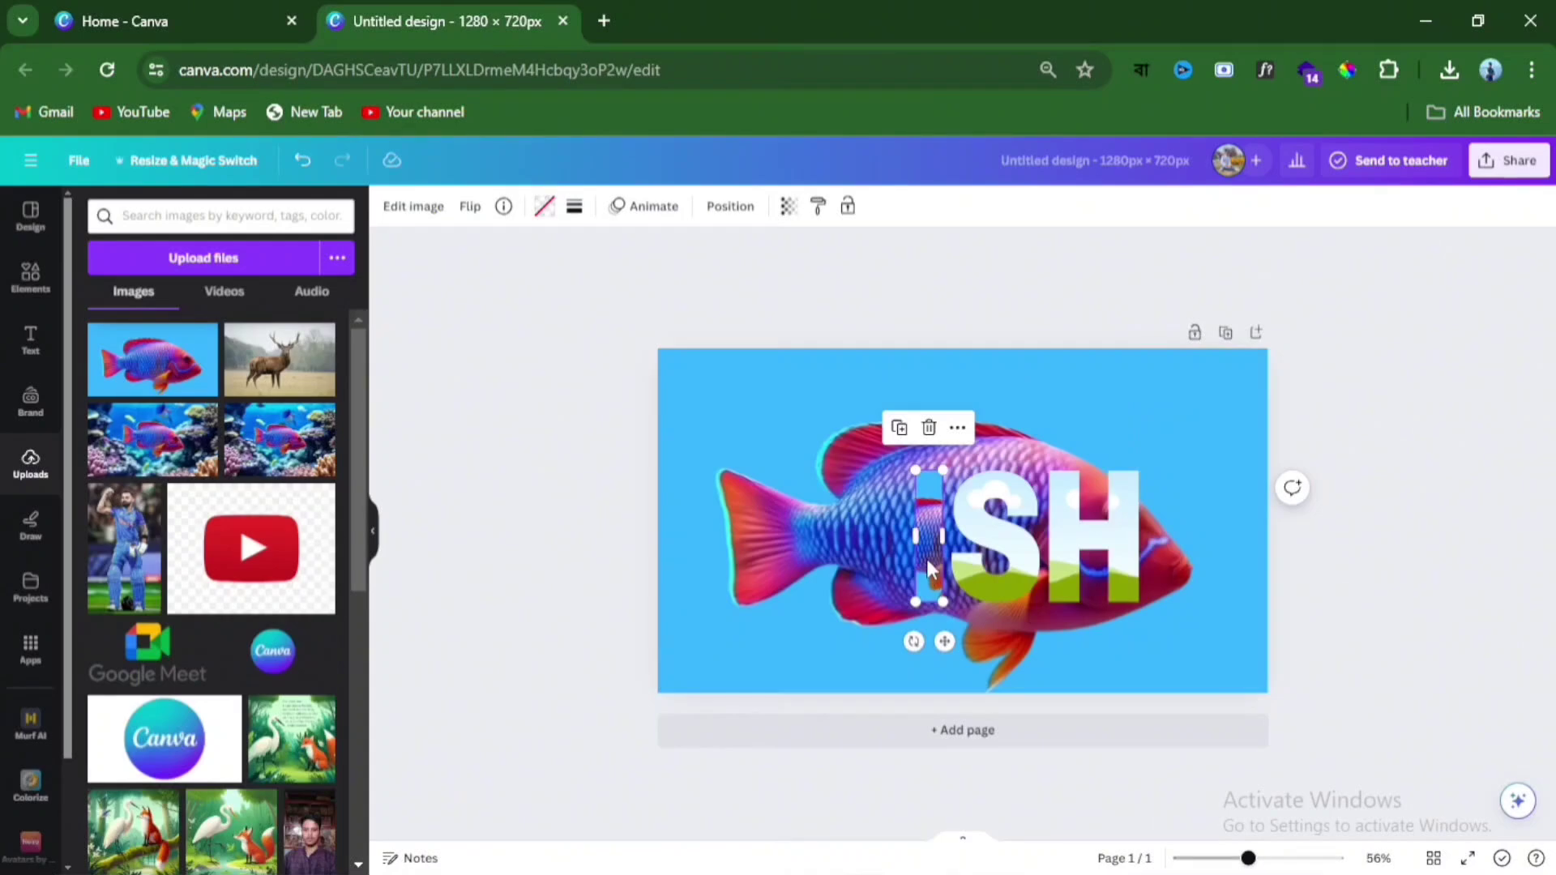
double_click(929, 567)
drag(1044, 472, 1238, 361)
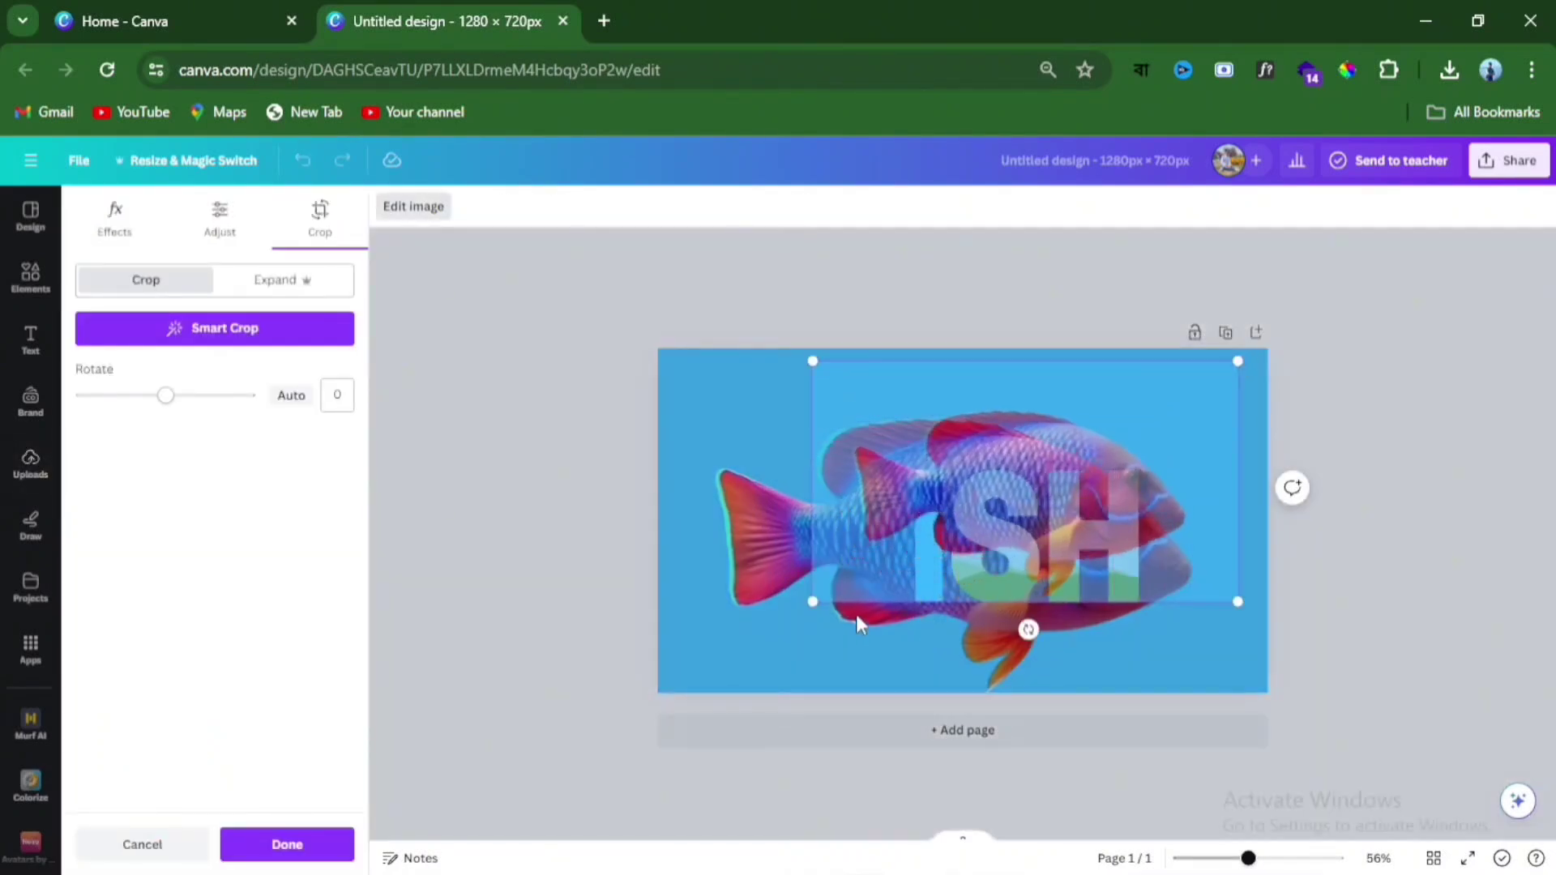
drag(811, 600, 663, 706)
drag(1234, 361, 1267, 358)
drag(1255, 690, 1267, 691)
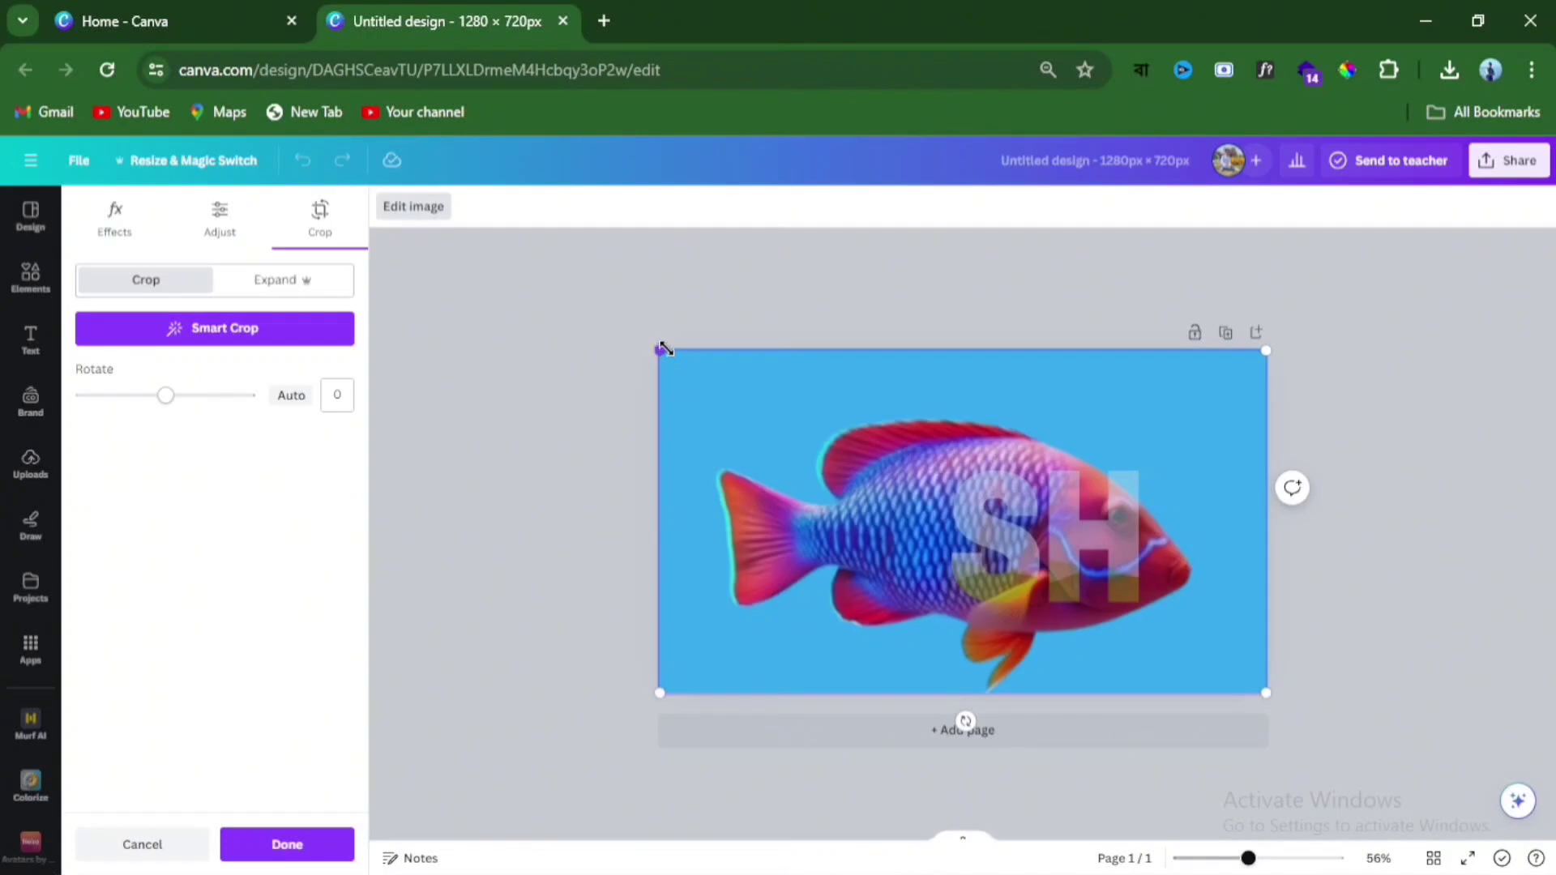
drag(661, 348, 659, 348)
click(591, 506)
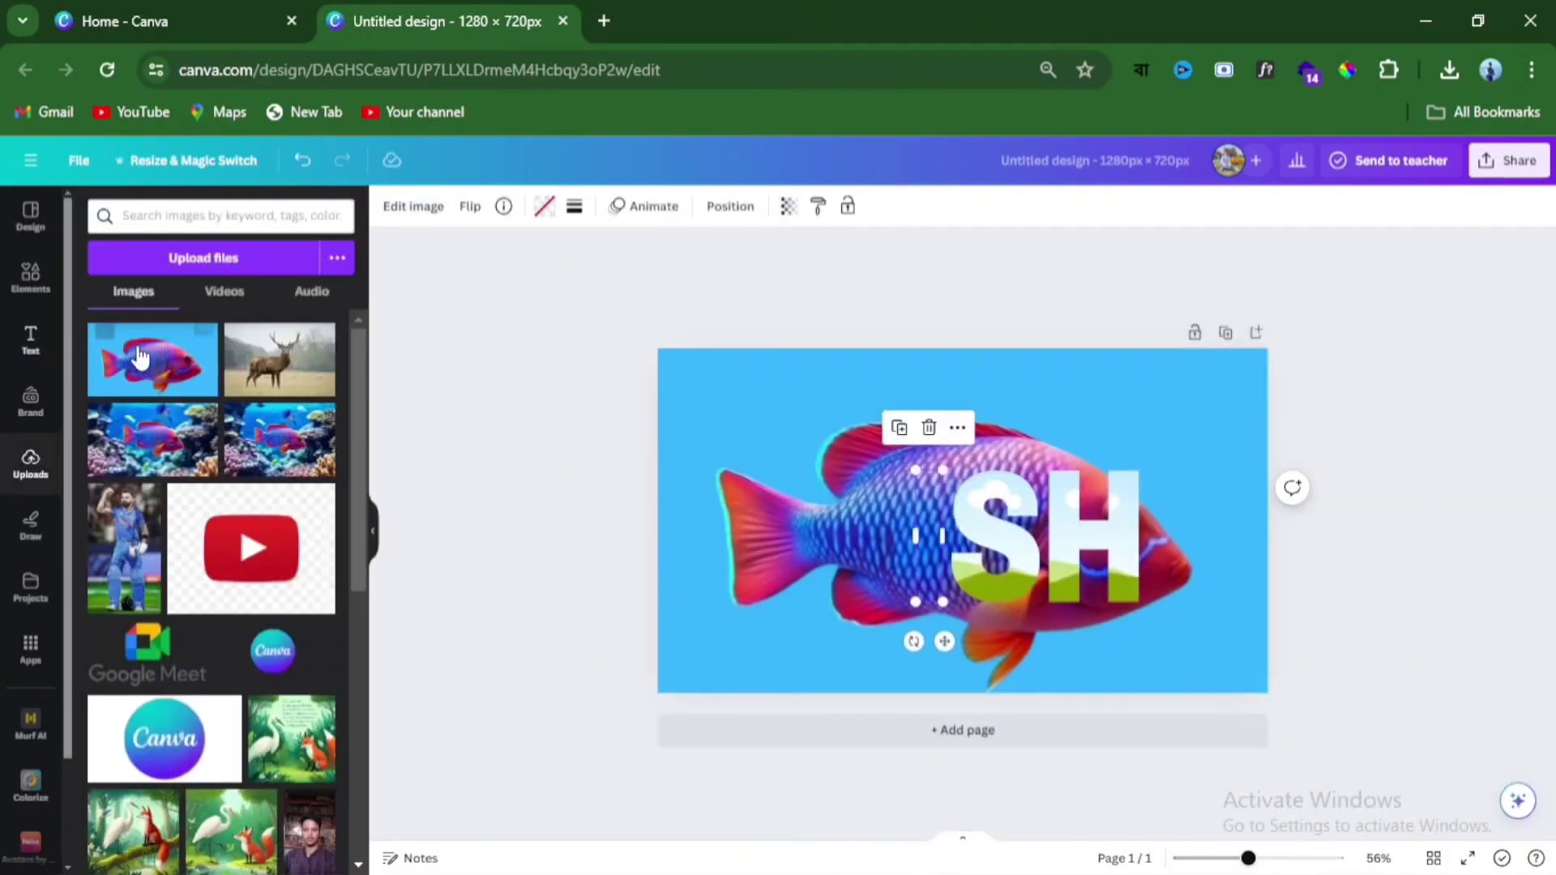
Step: Fill the S frame with the blue-background fish image and scale and shift its crop to align with the fish behind
drag(105, 344, 980, 520)
double_click(980, 521)
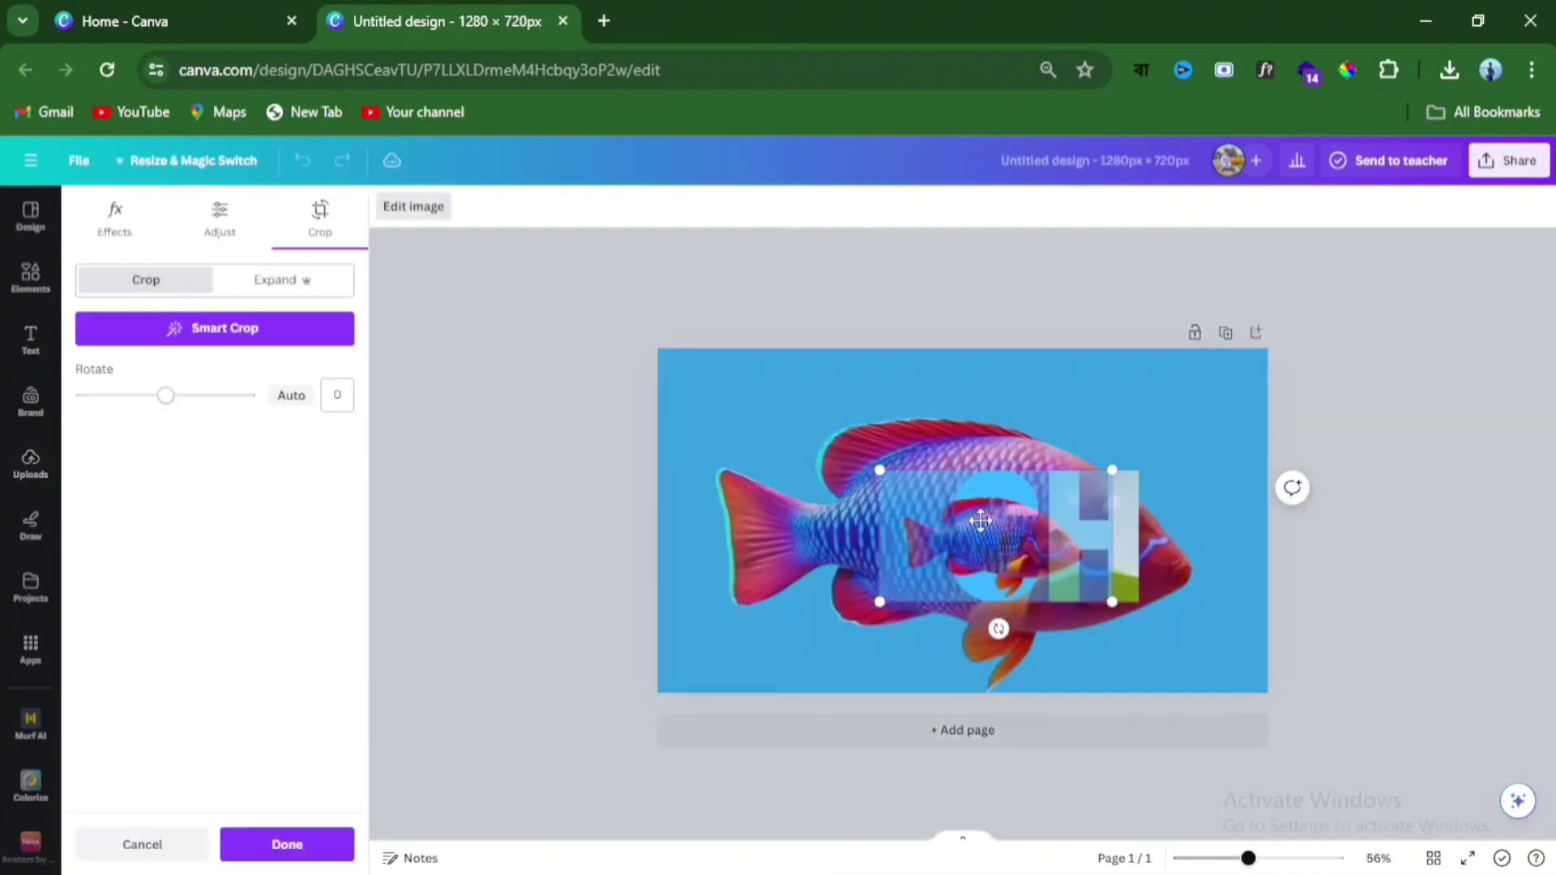
drag(879, 470, 660, 353)
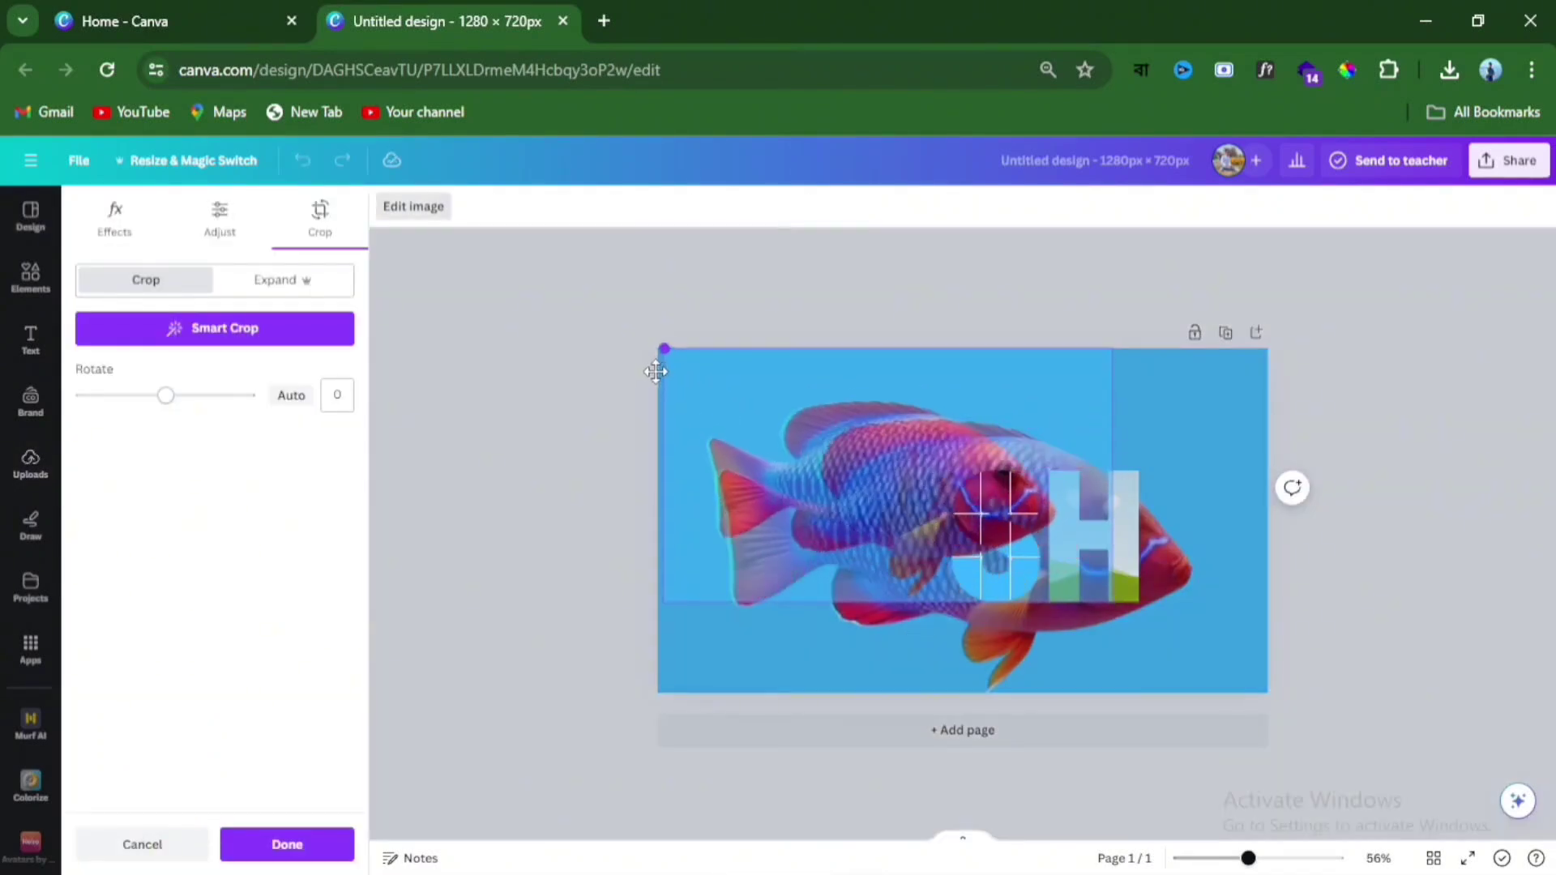
drag(1113, 604, 1268, 691)
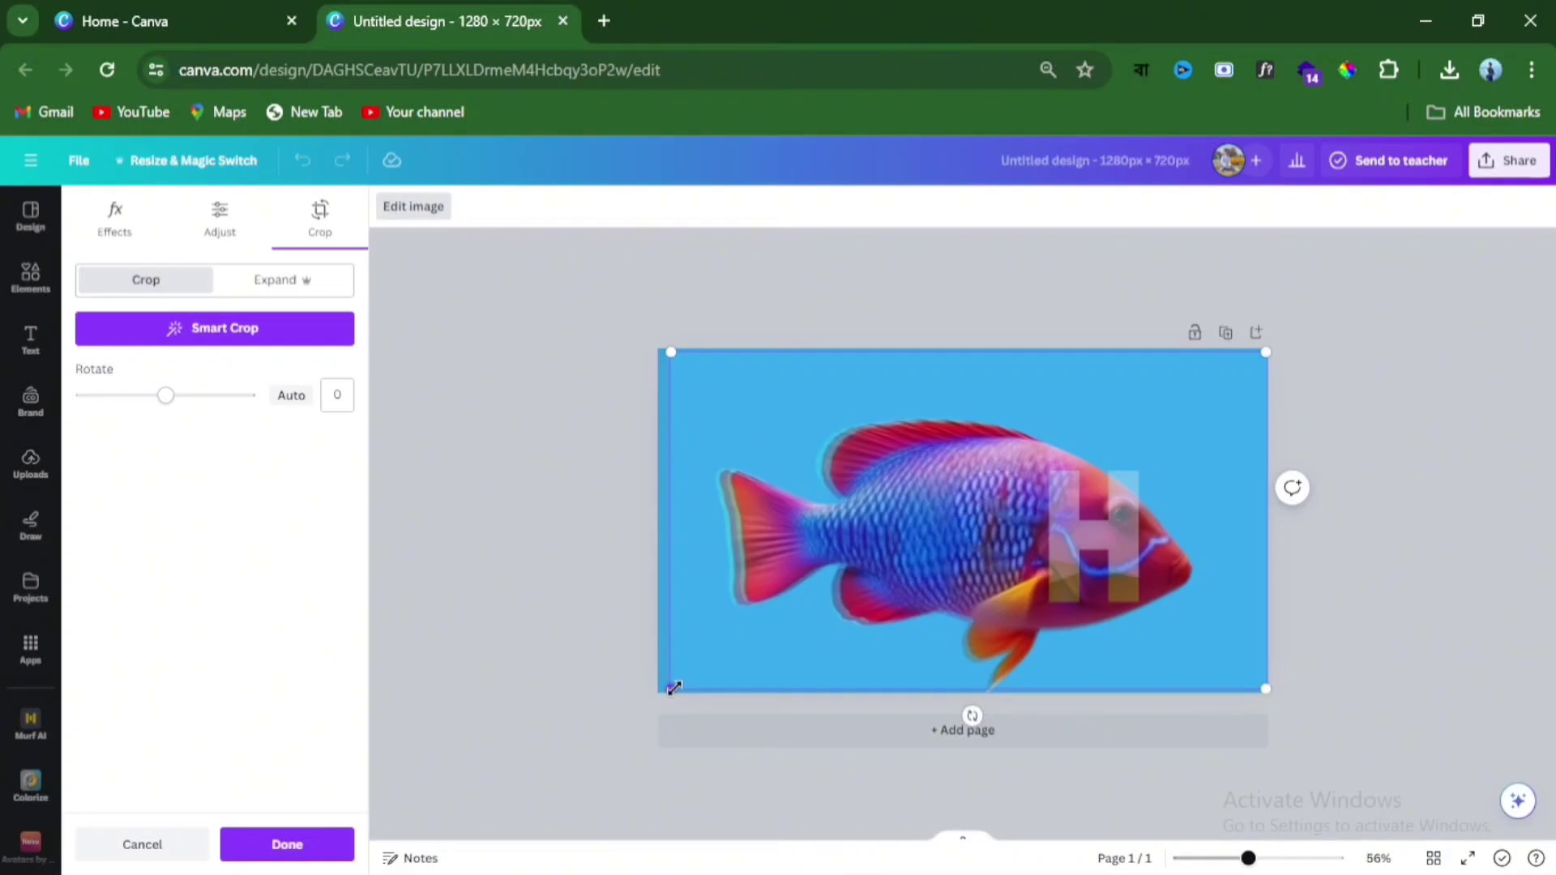
drag(674, 688, 663, 693)
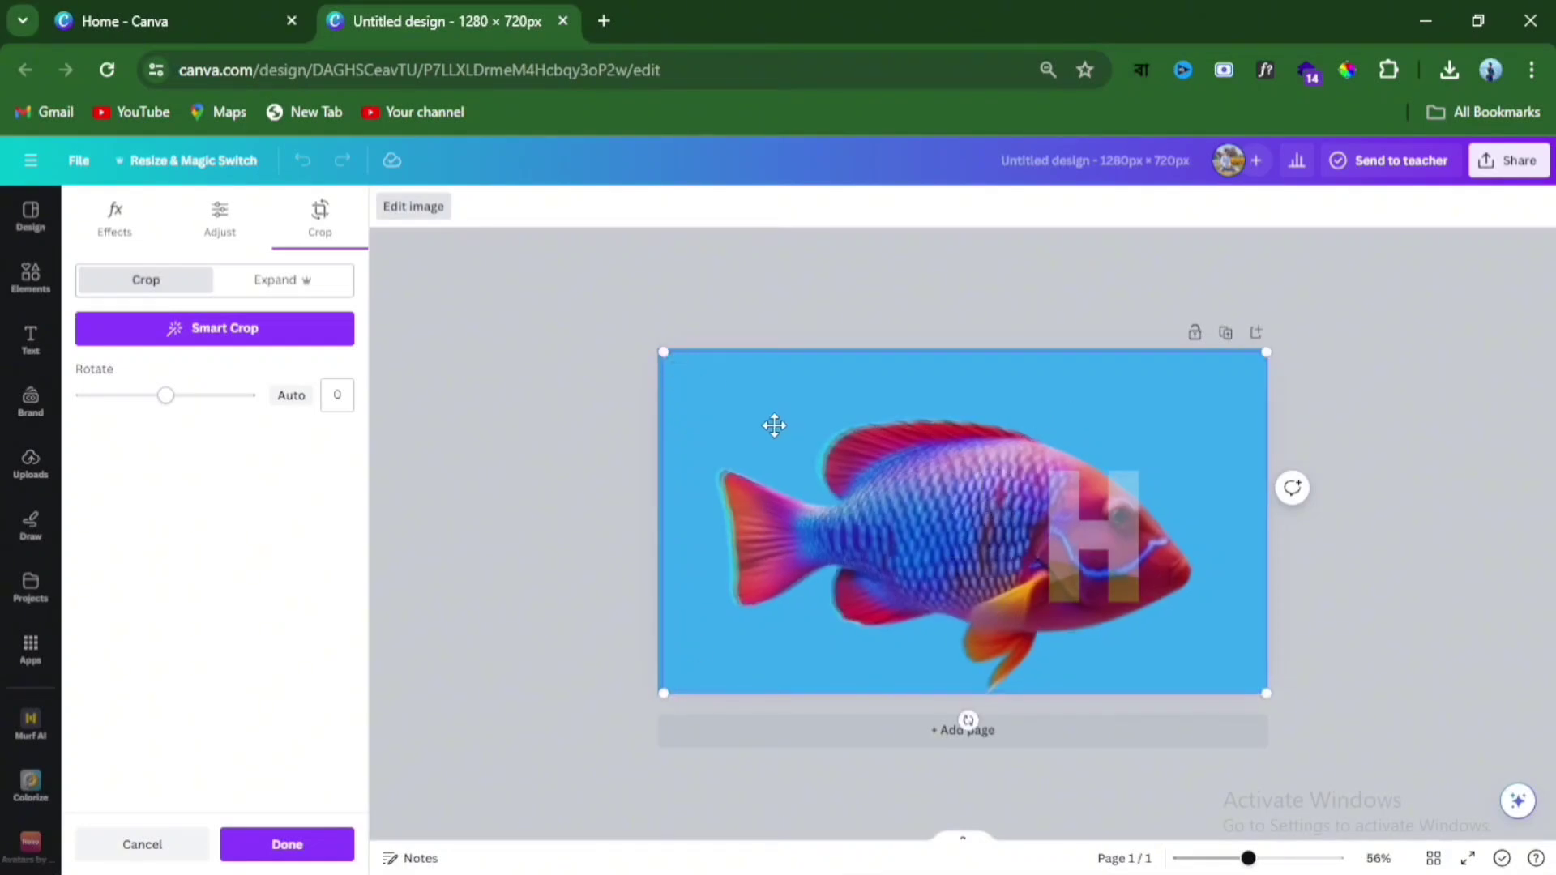
drag(774, 425, 766, 423)
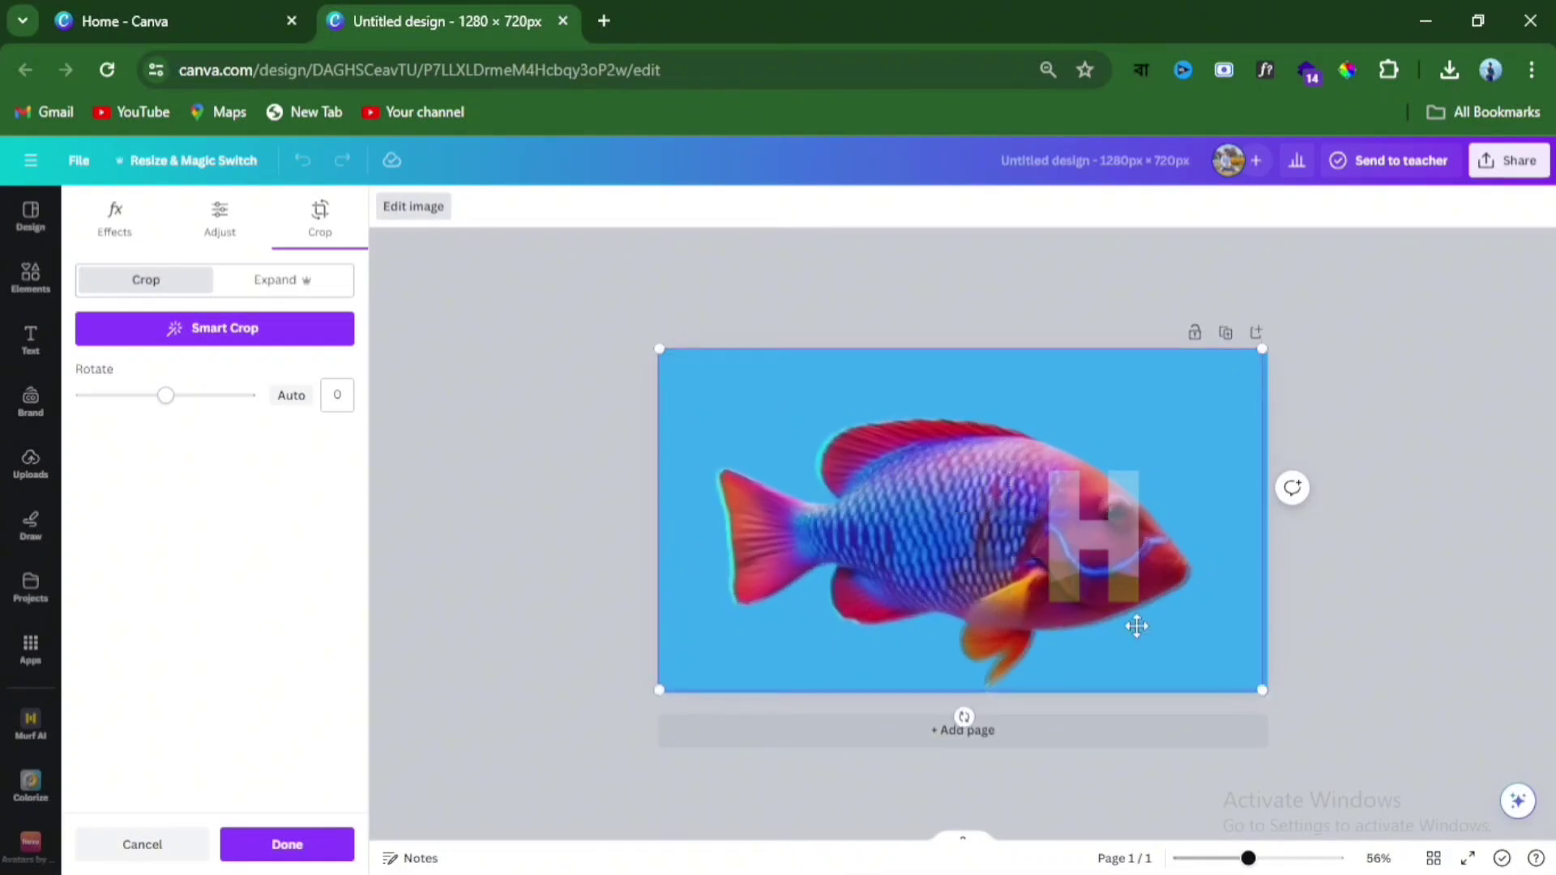
click(1347, 675)
Step: Fill the H frame with the blue-background fish image and enlarge its crop to the full page size, matching the background fish
drag(114, 348, 1063, 504)
double_click(1063, 504)
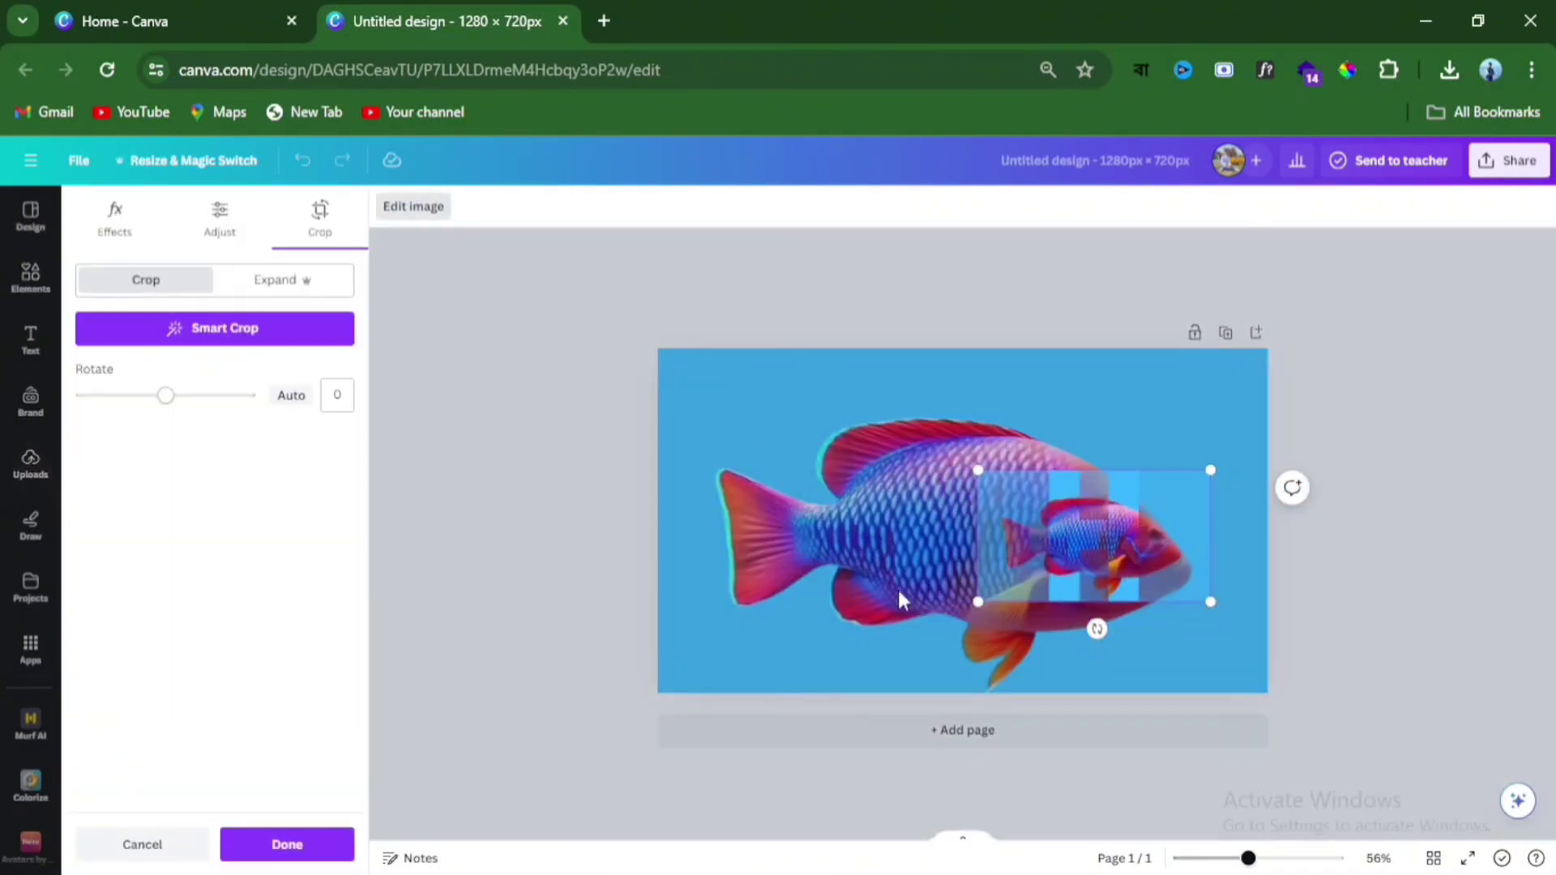
drag(968, 615, 837, 670)
drag(915, 600, 689, 370)
drag(782, 445, 780, 437)
drag(689, 623, 664, 635)
drag(756, 569, 730, 545)
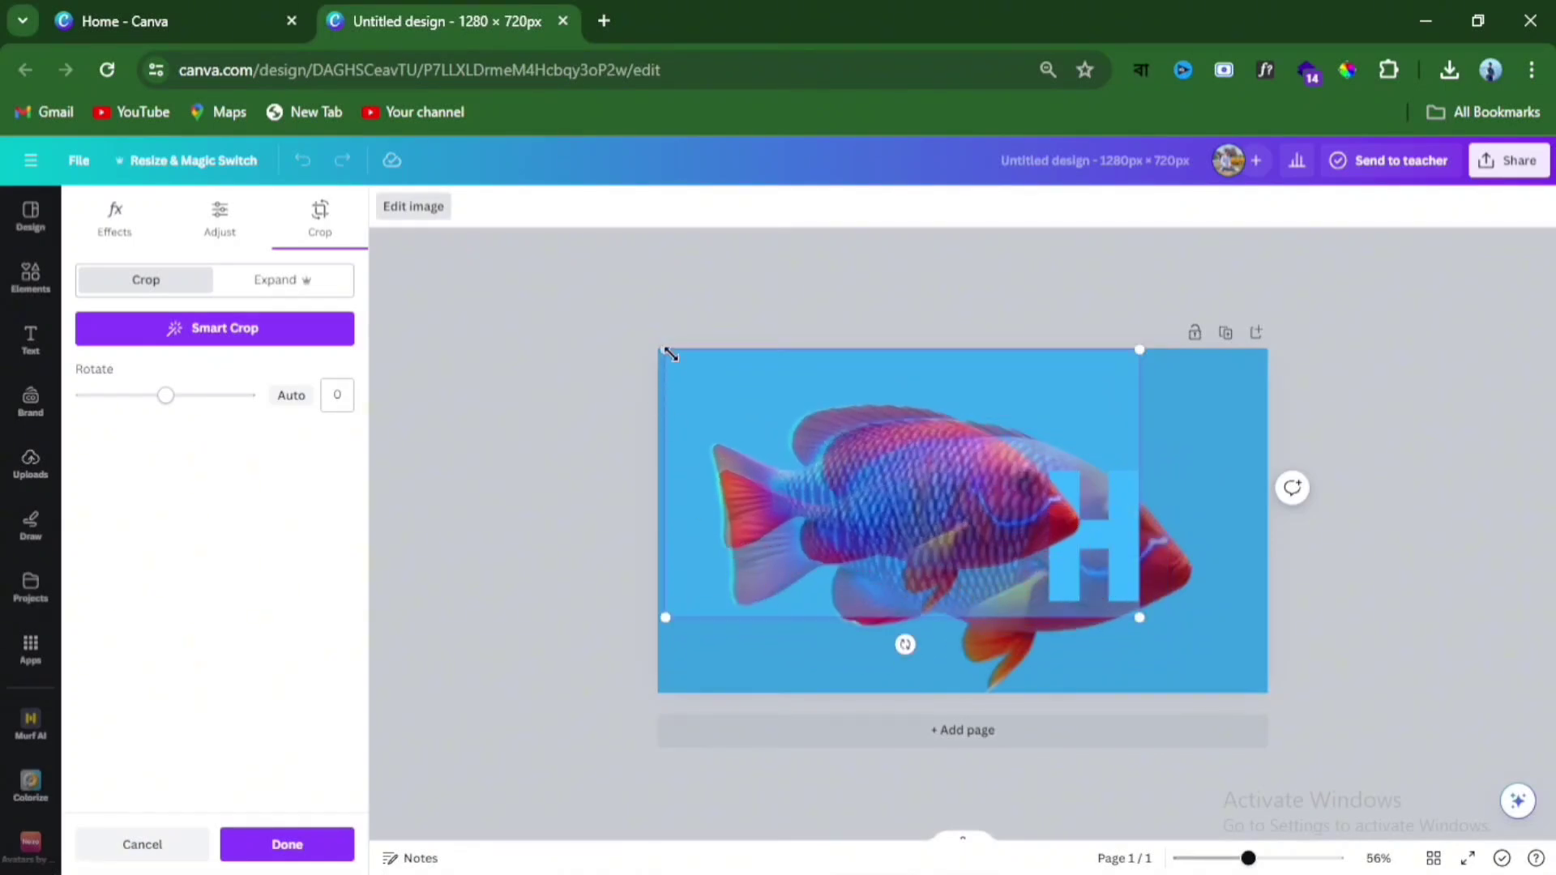
drag(1129, 617, 1233, 673)
drag(895, 510, 878, 511)
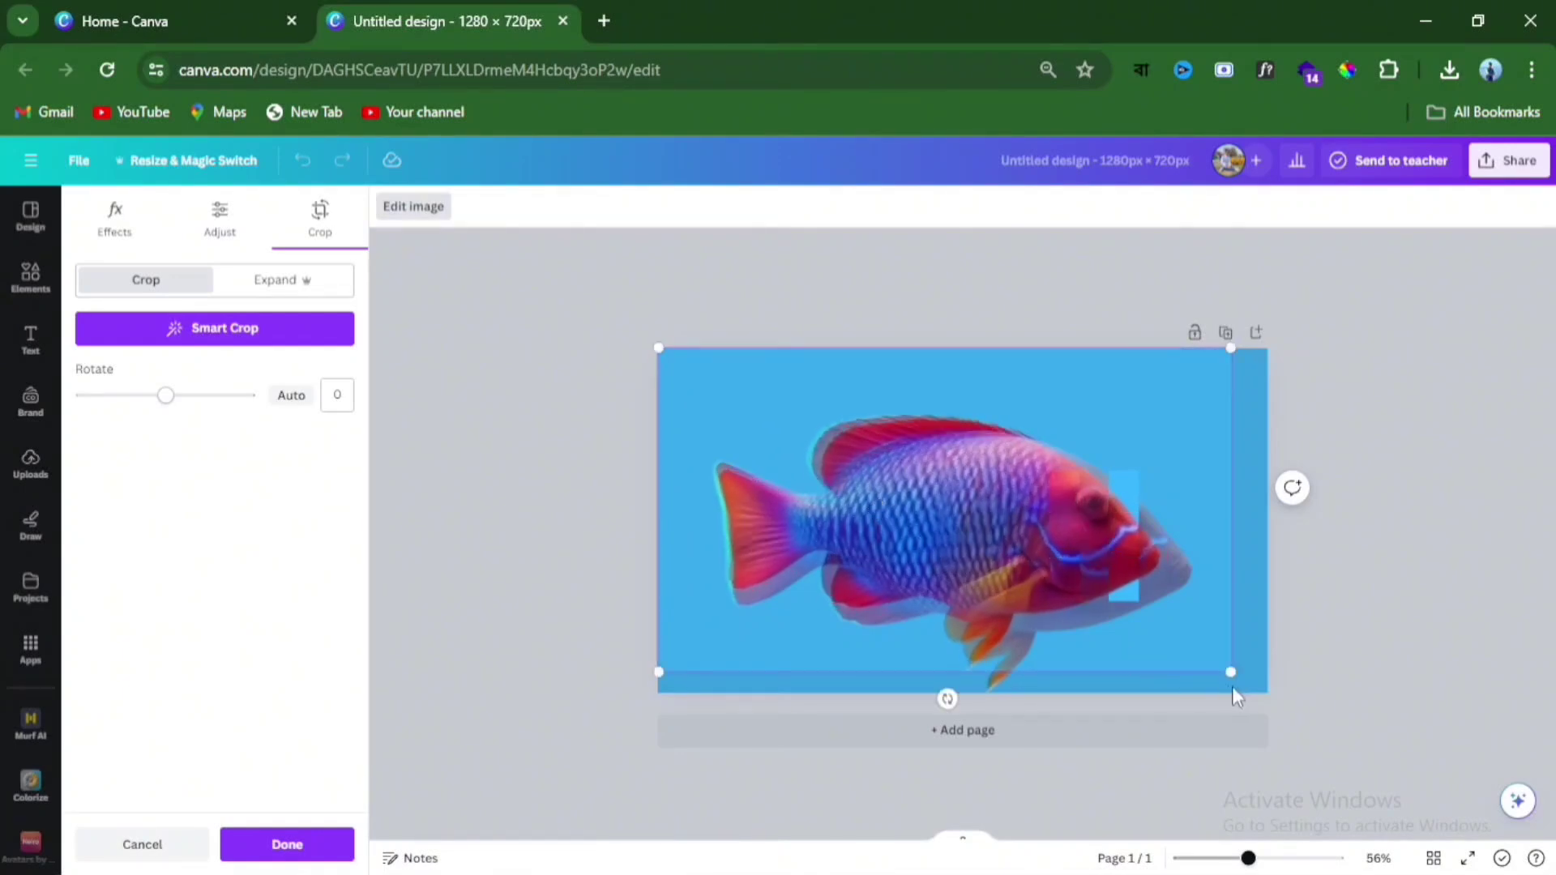
drag(1231, 673, 1268, 694)
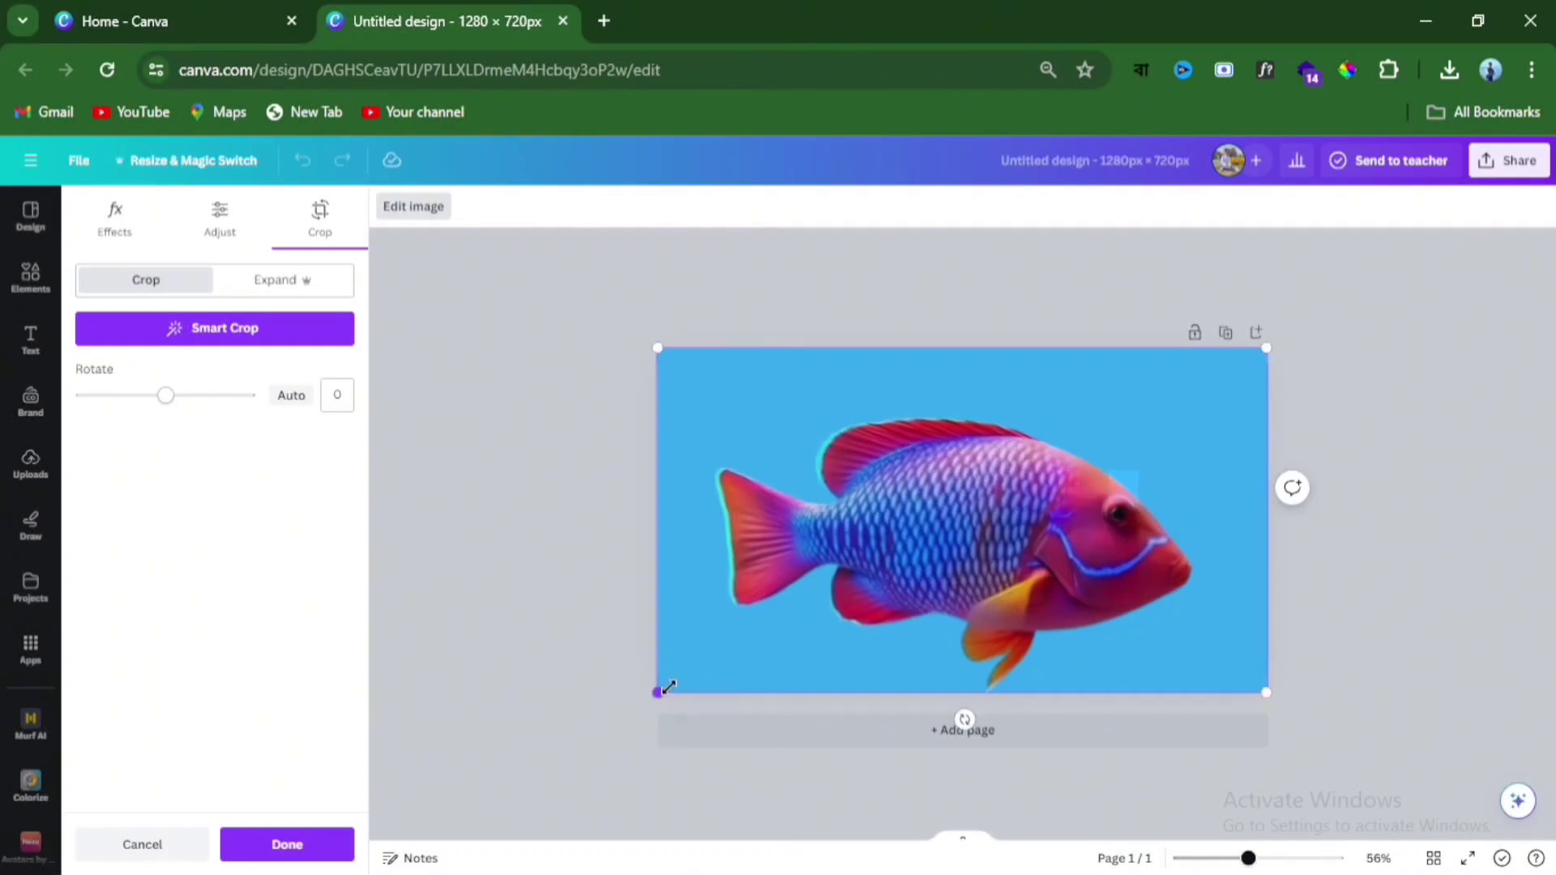
click(1285, 691)
click(538, 421)
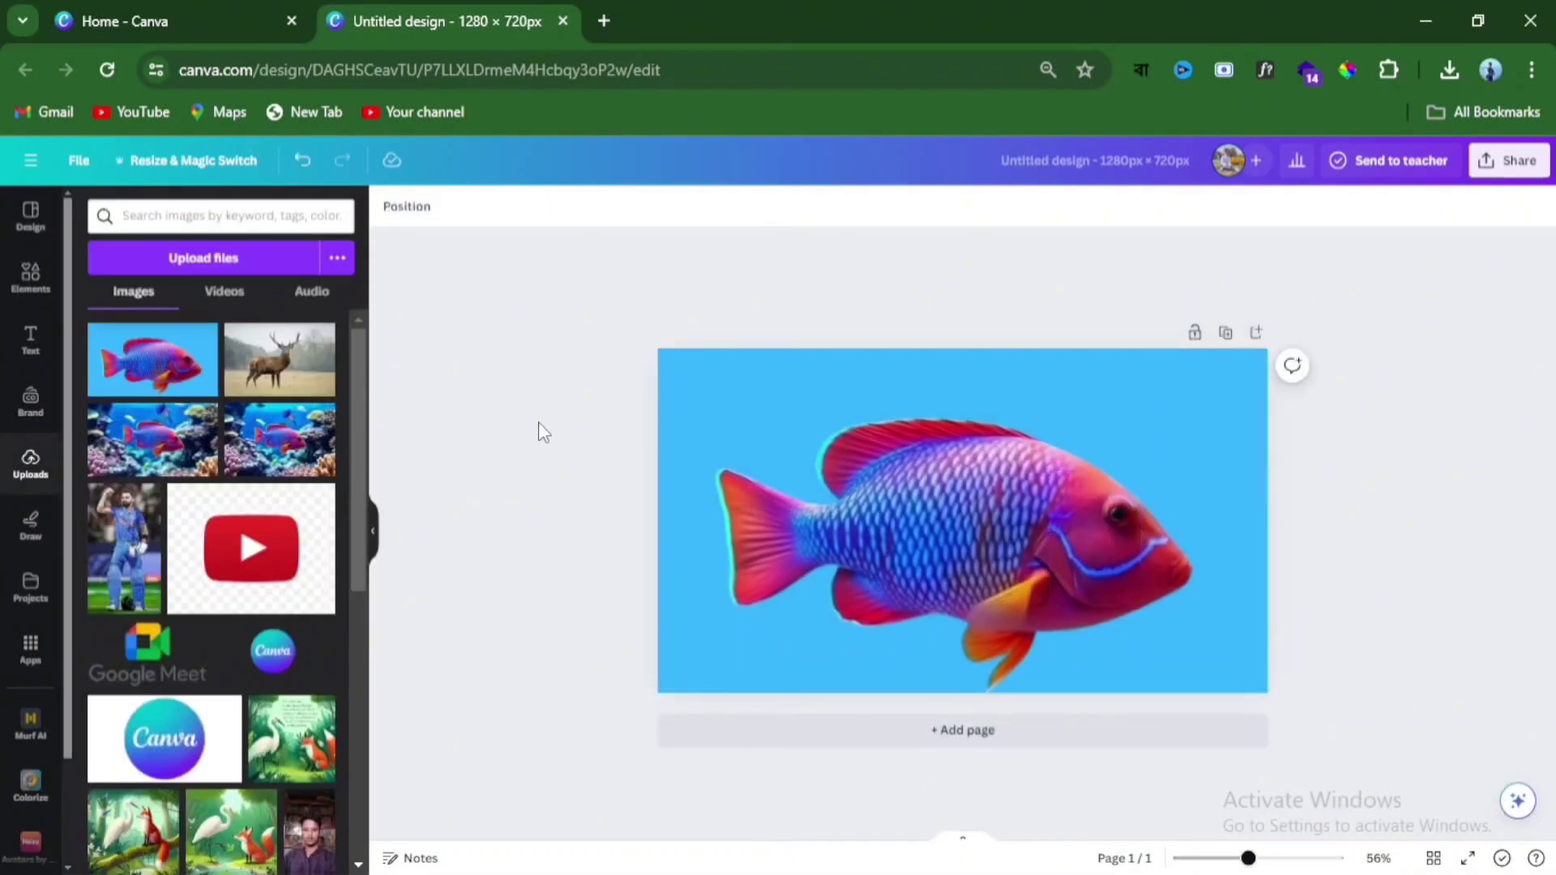
Step: Give the F frame a solid border in the near-white Brand Kit color with a border weight of 11
click(862, 535)
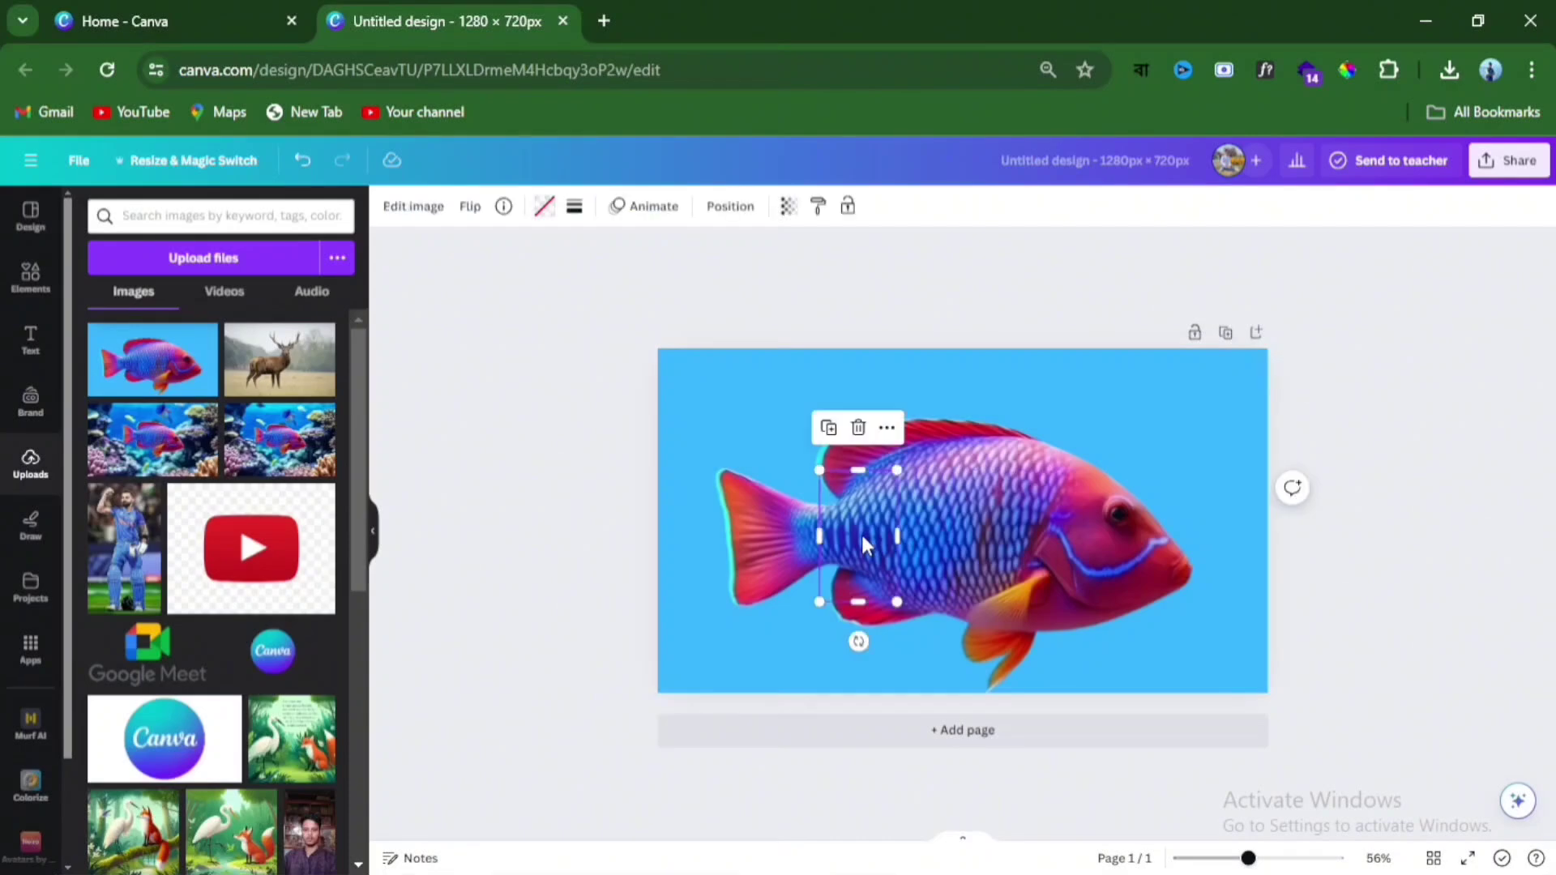
click(574, 205)
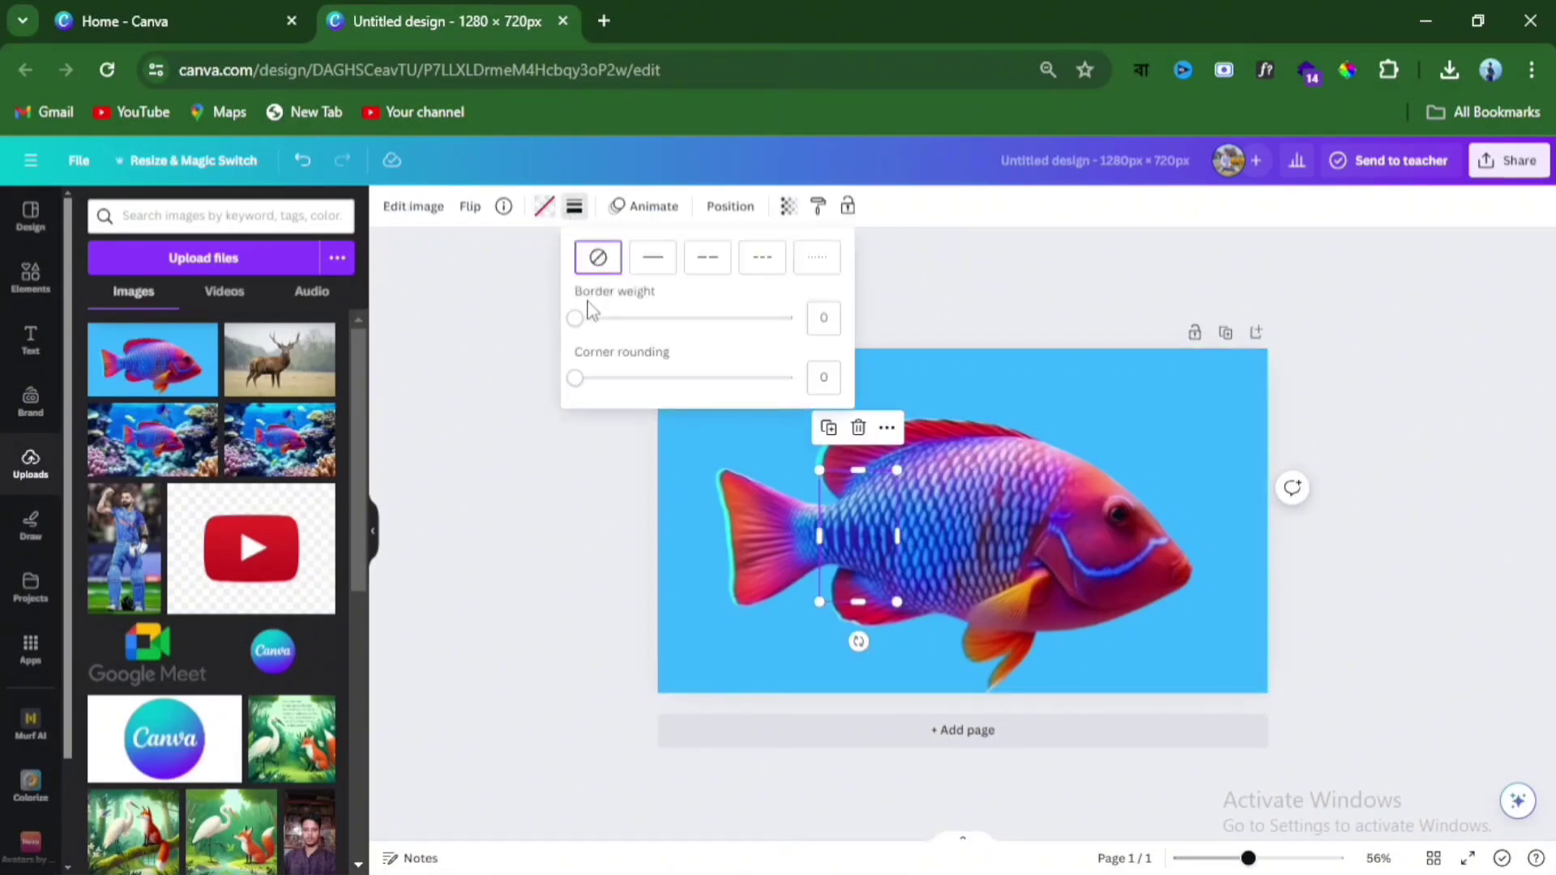
click(592, 319)
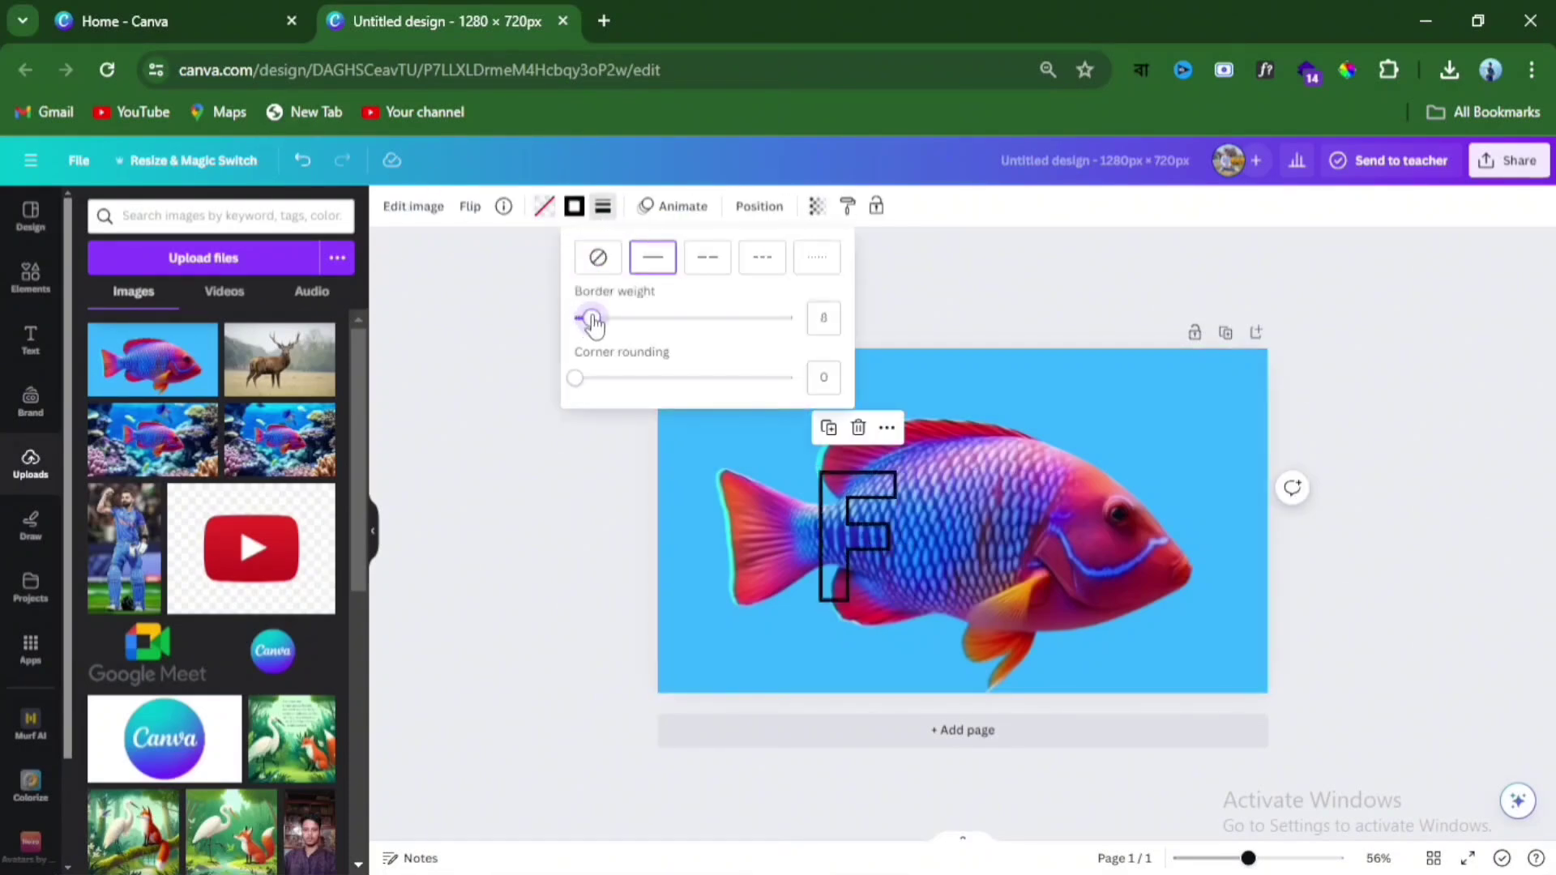
click(573, 206)
click(328, 445)
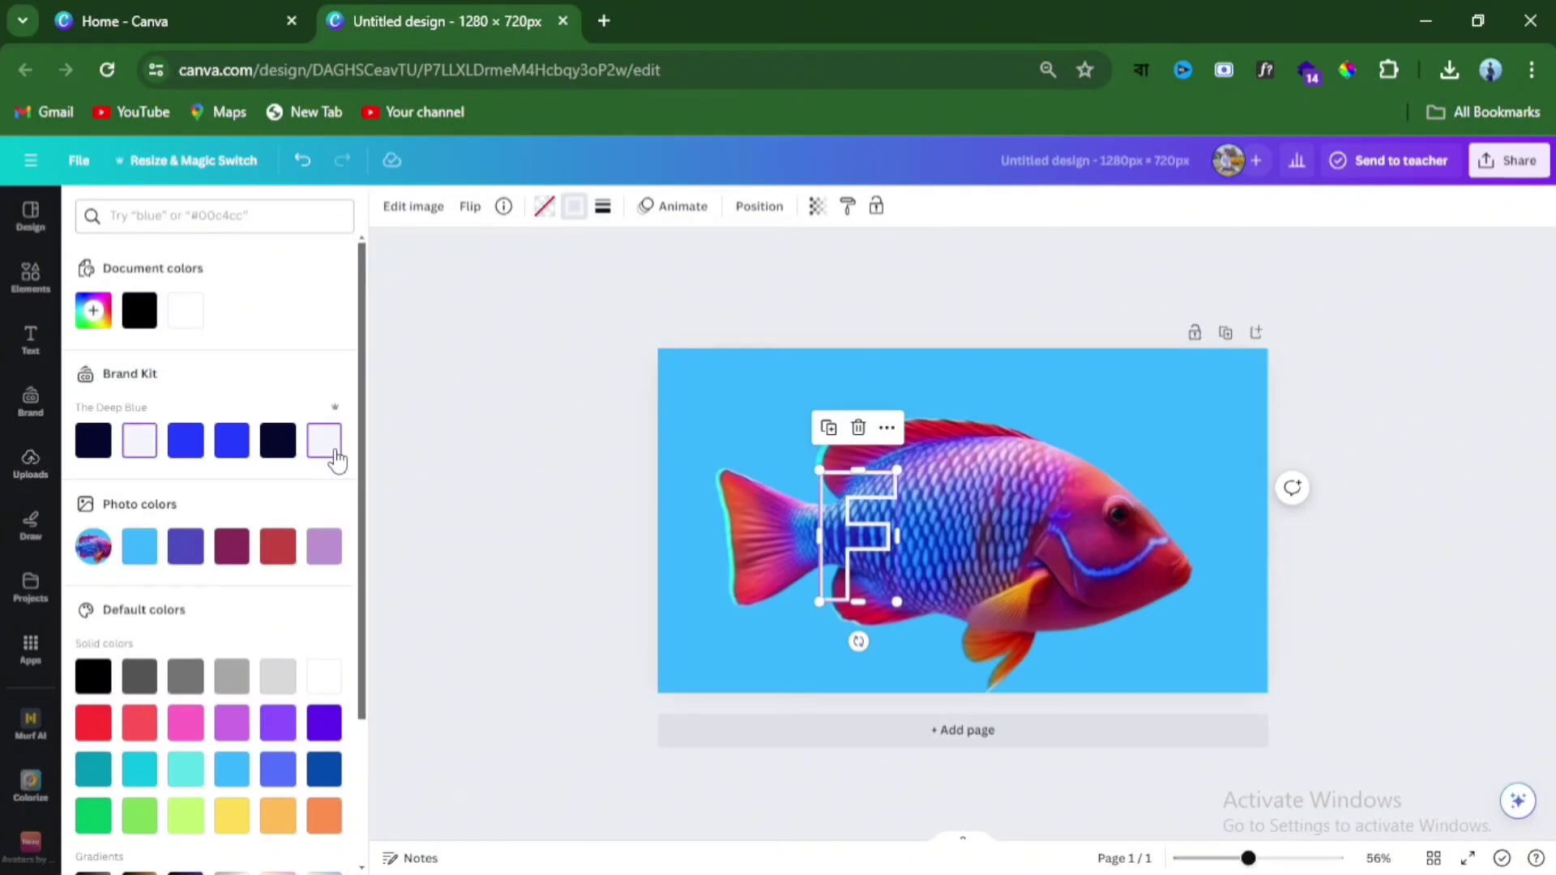
click(603, 206)
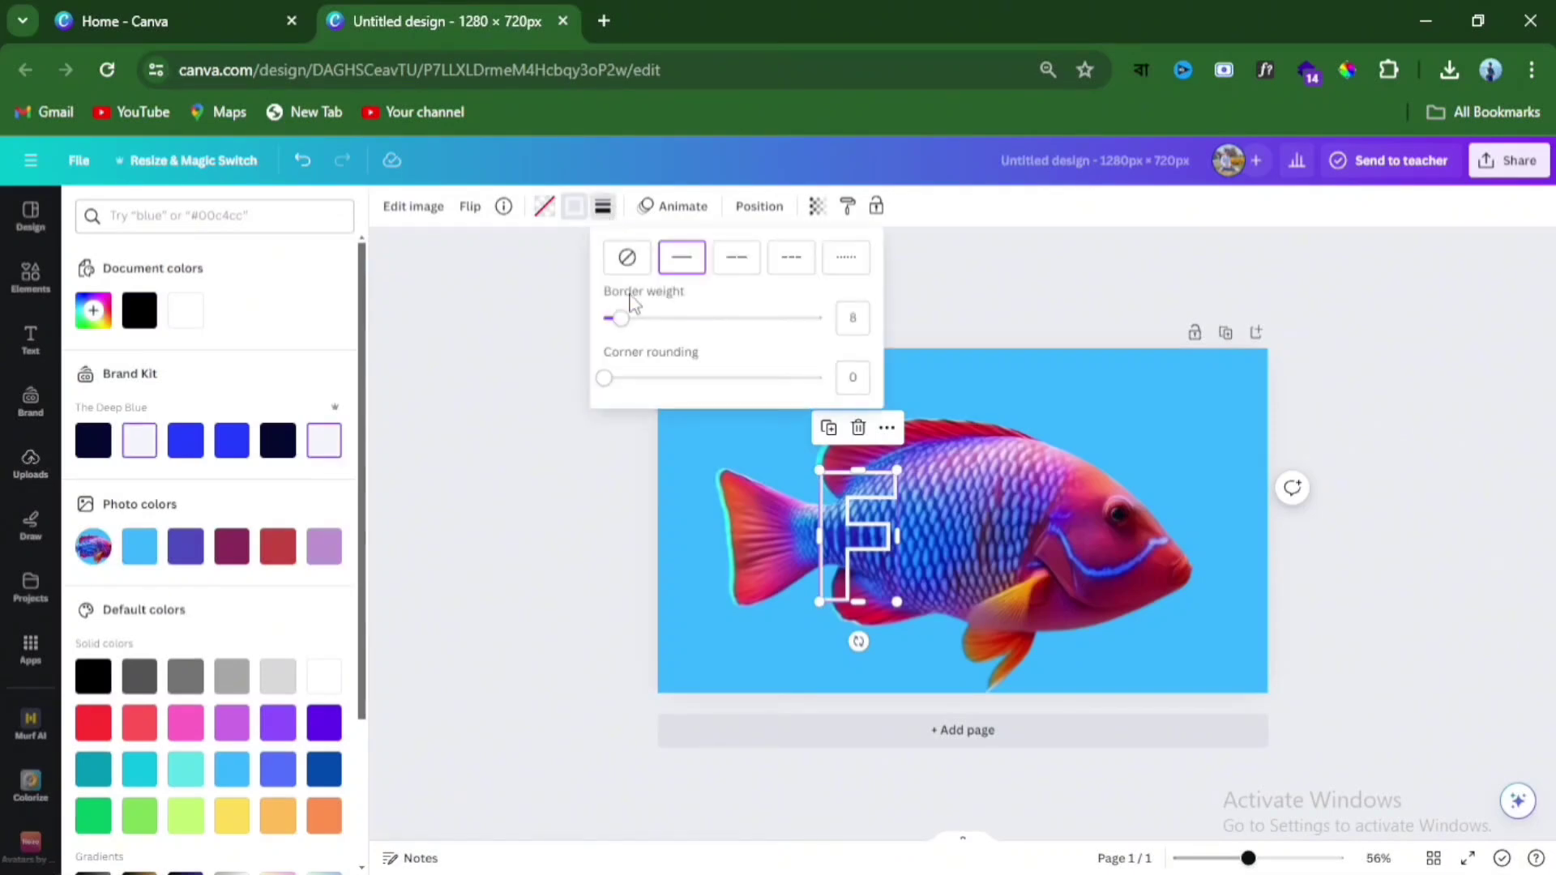
click(620, 317)
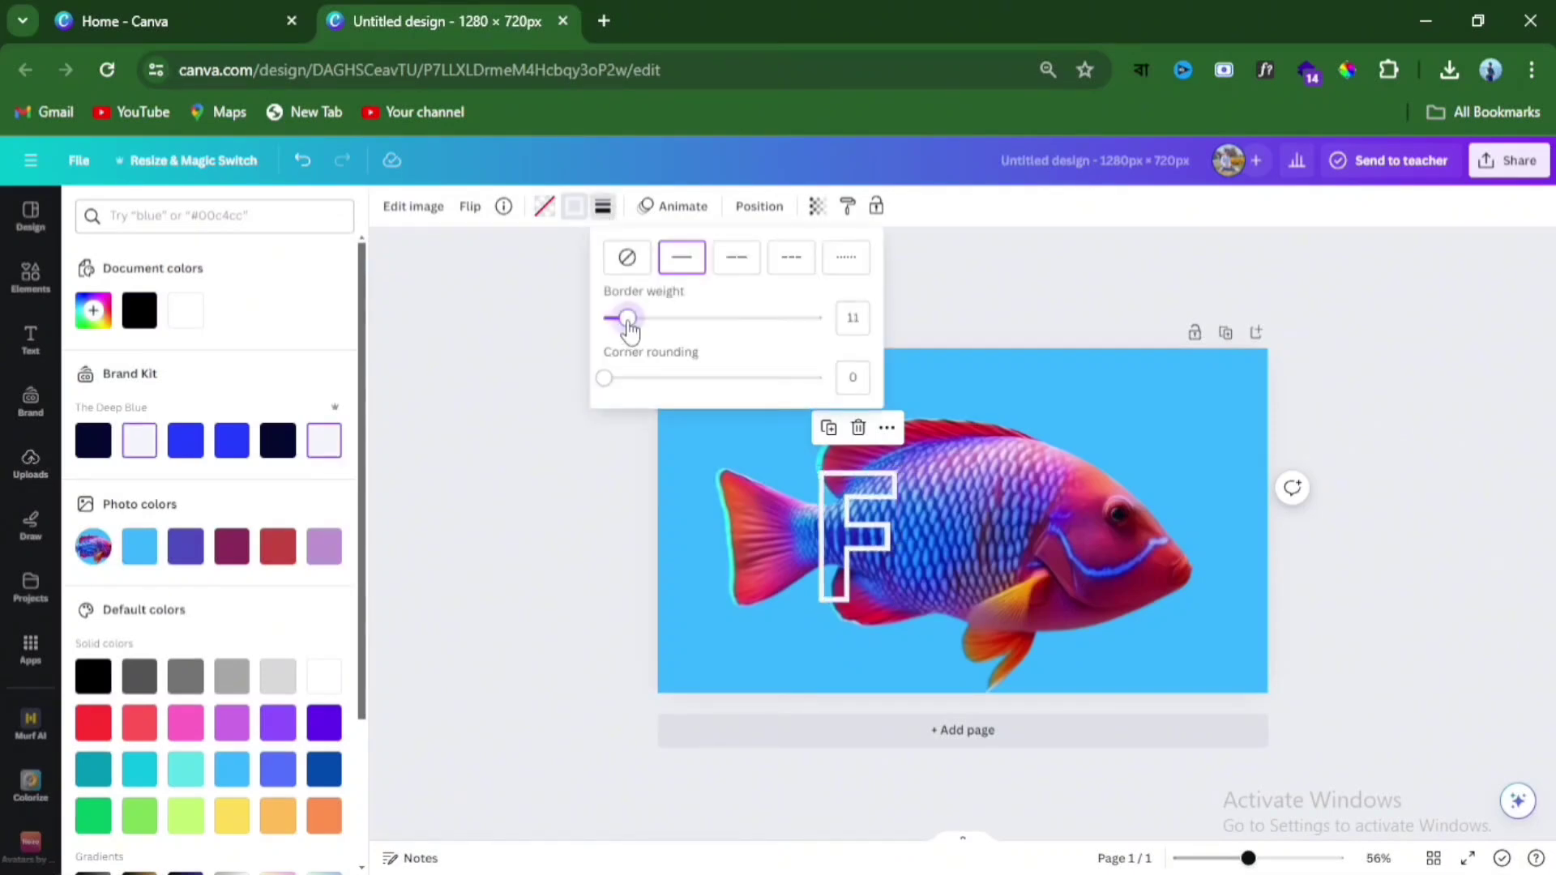
click(538, 343)
Step: Copy the F frame's border style onto the I, S and H frames
click(847, 206)
click(930, 521)
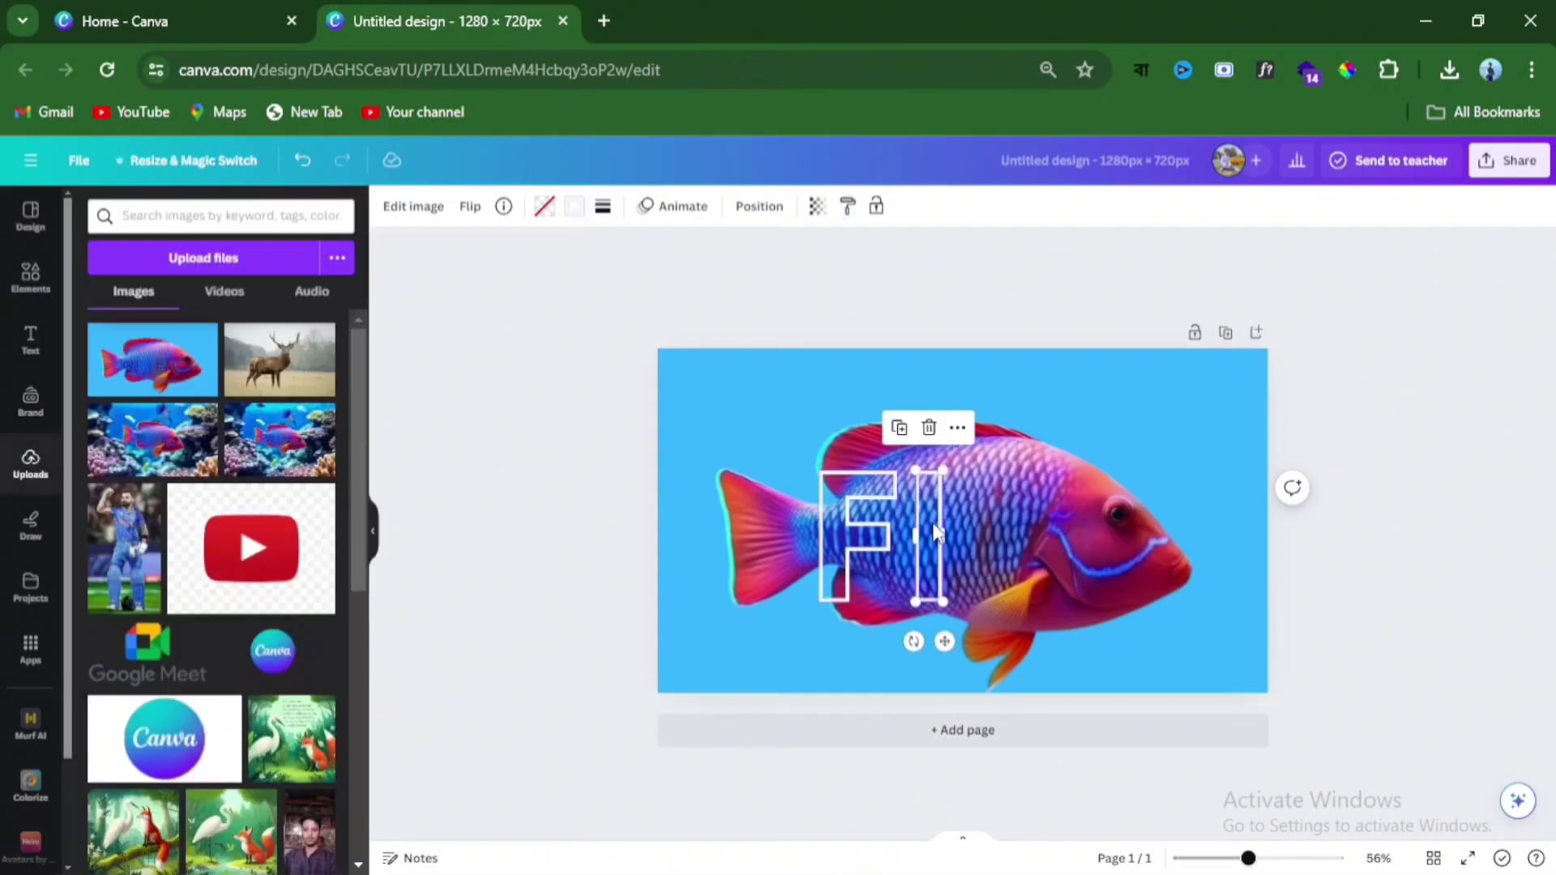
click(847, 206)
click(971, 528)
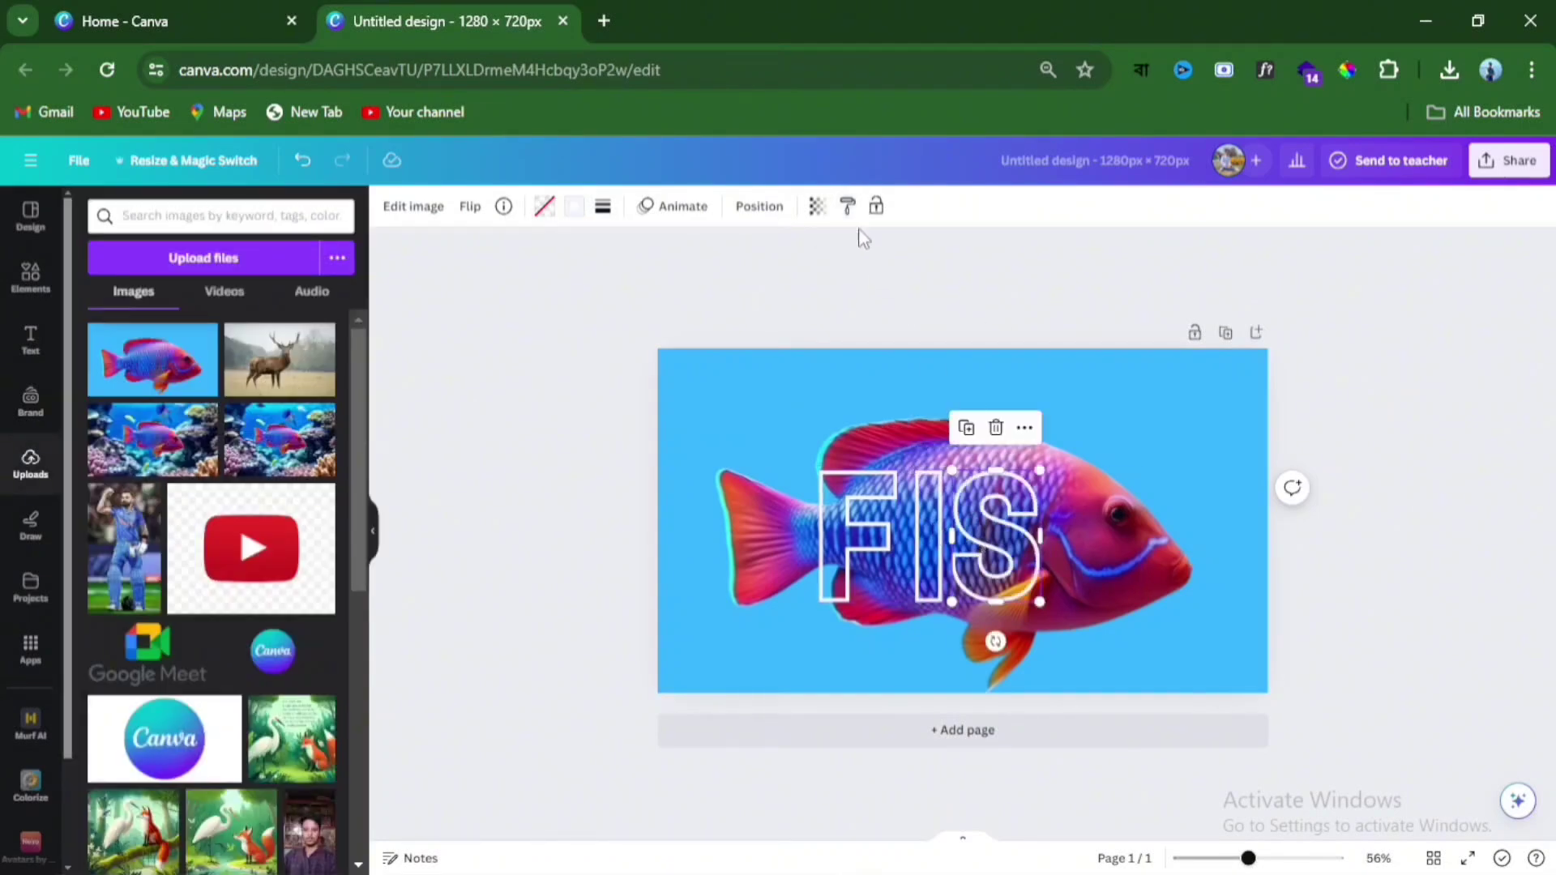
click(847, 206)
click(1104, 527)
click(620, 415)
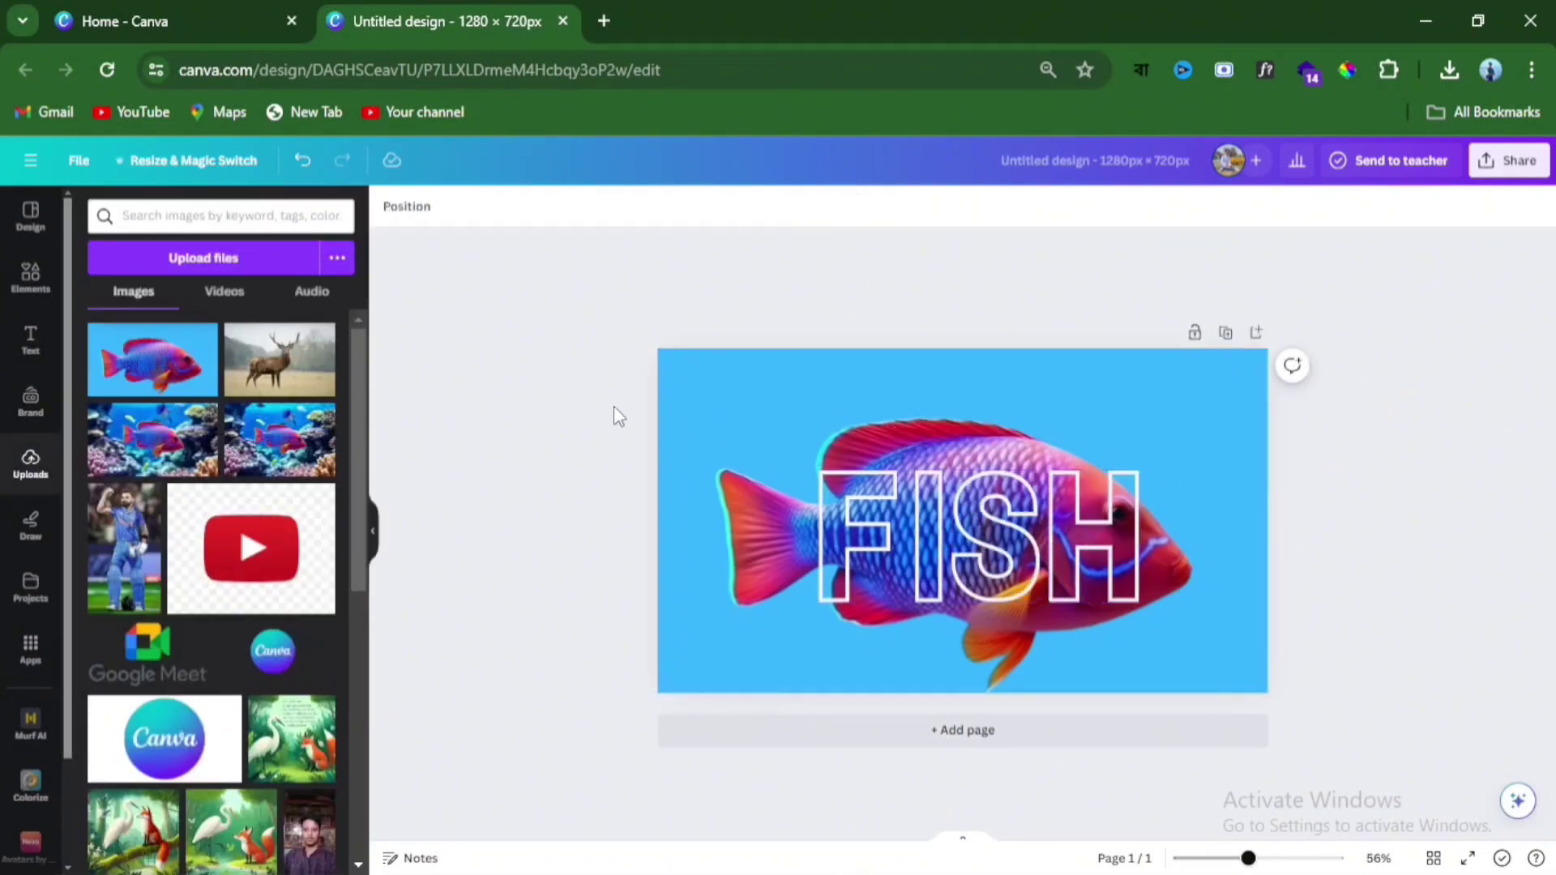
Step: Remove the background from the full-page fish image with BG Remover and preview the design full screen
click(782, 381)
click(397, 208)
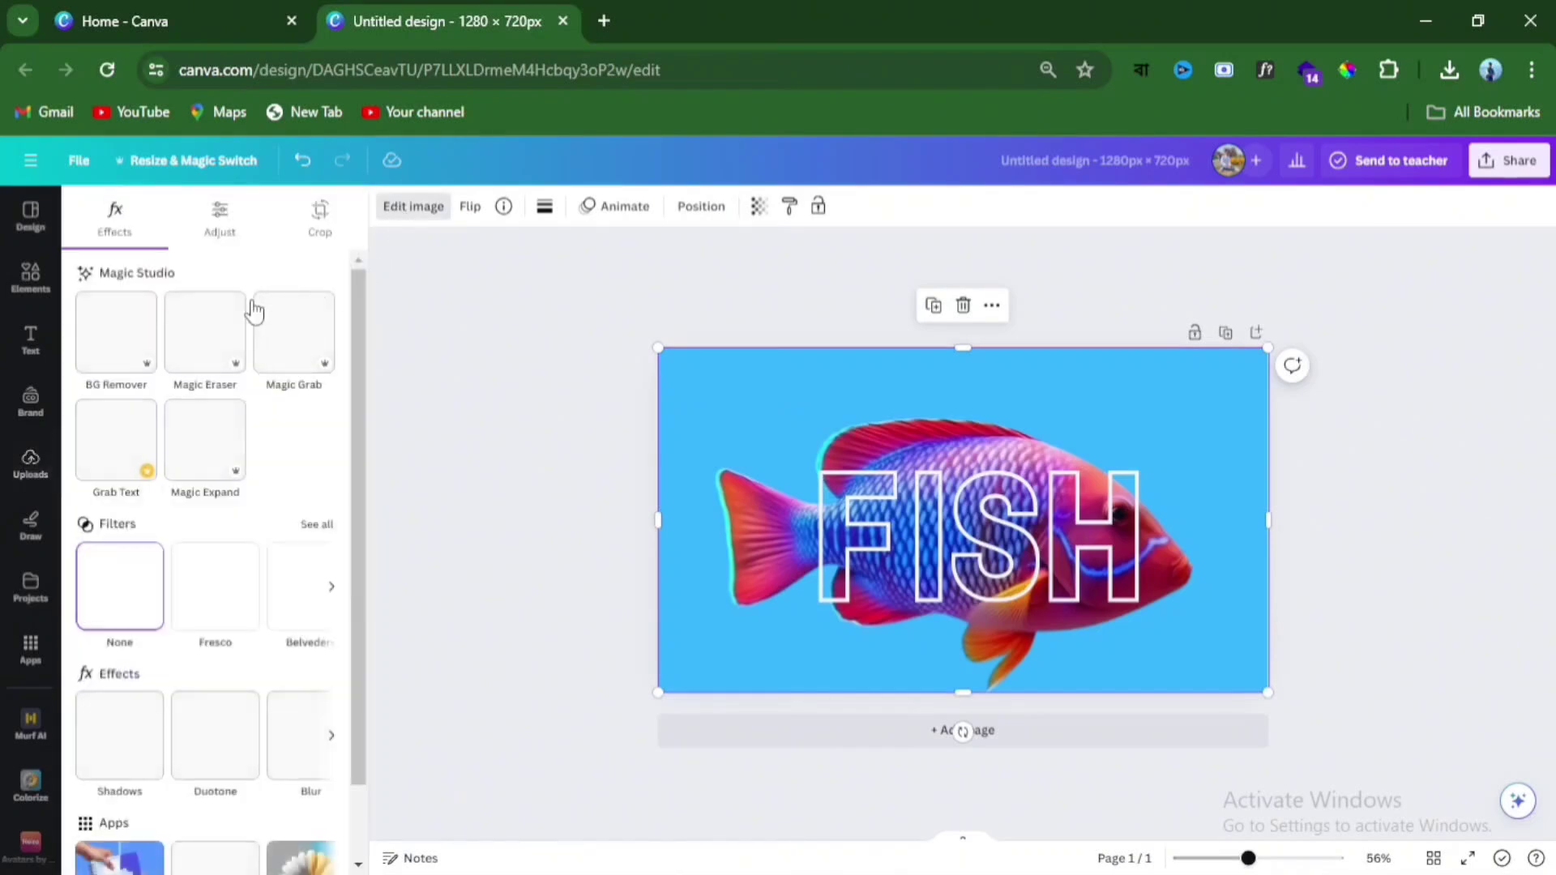
click(111, 332)
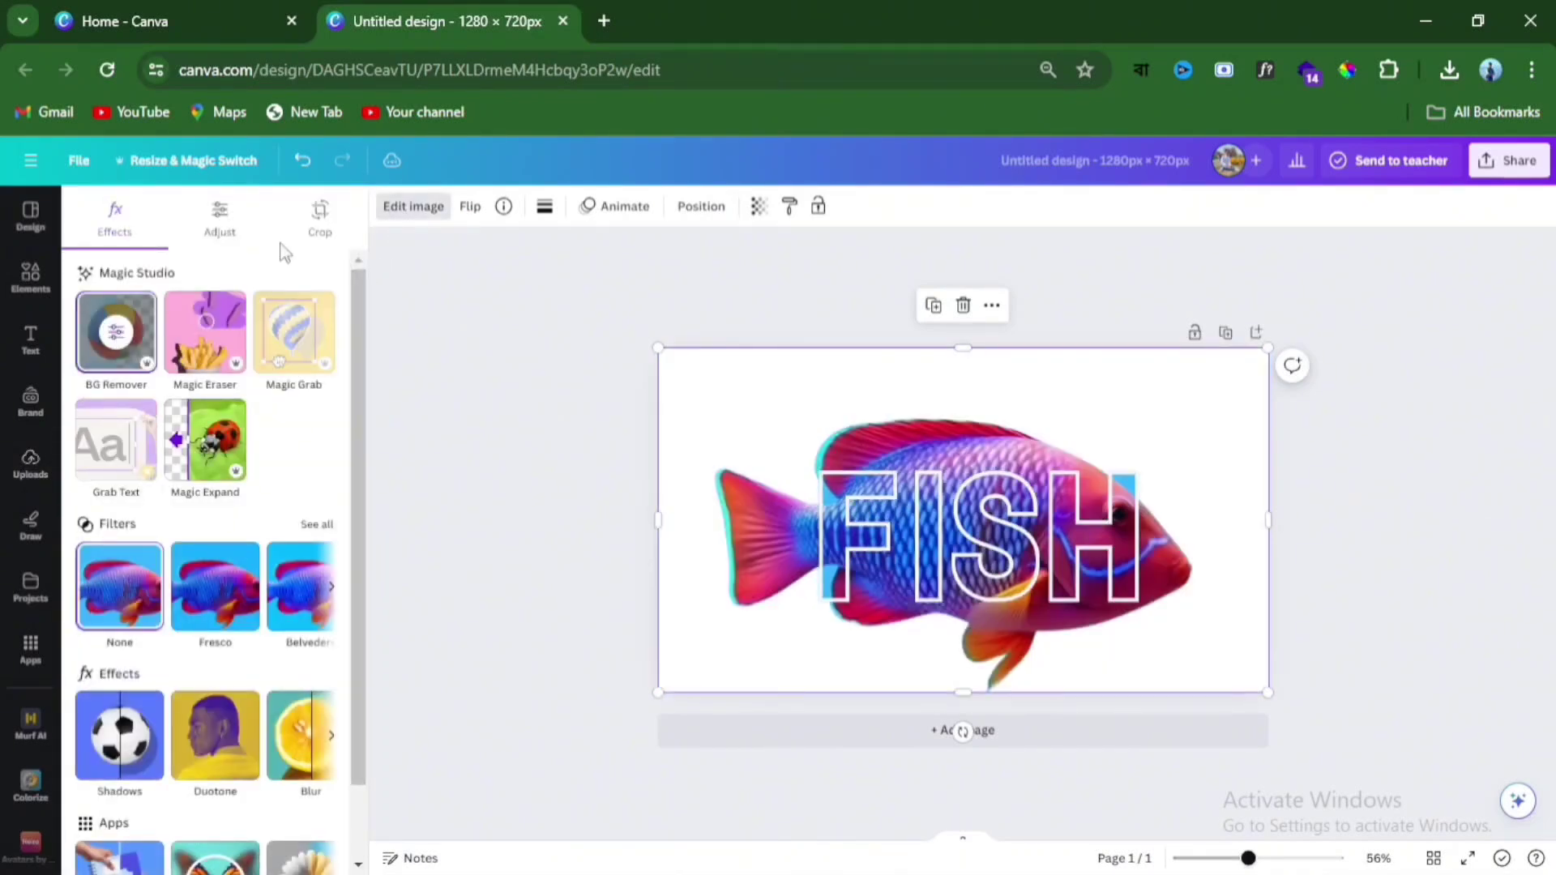
key(Escape)
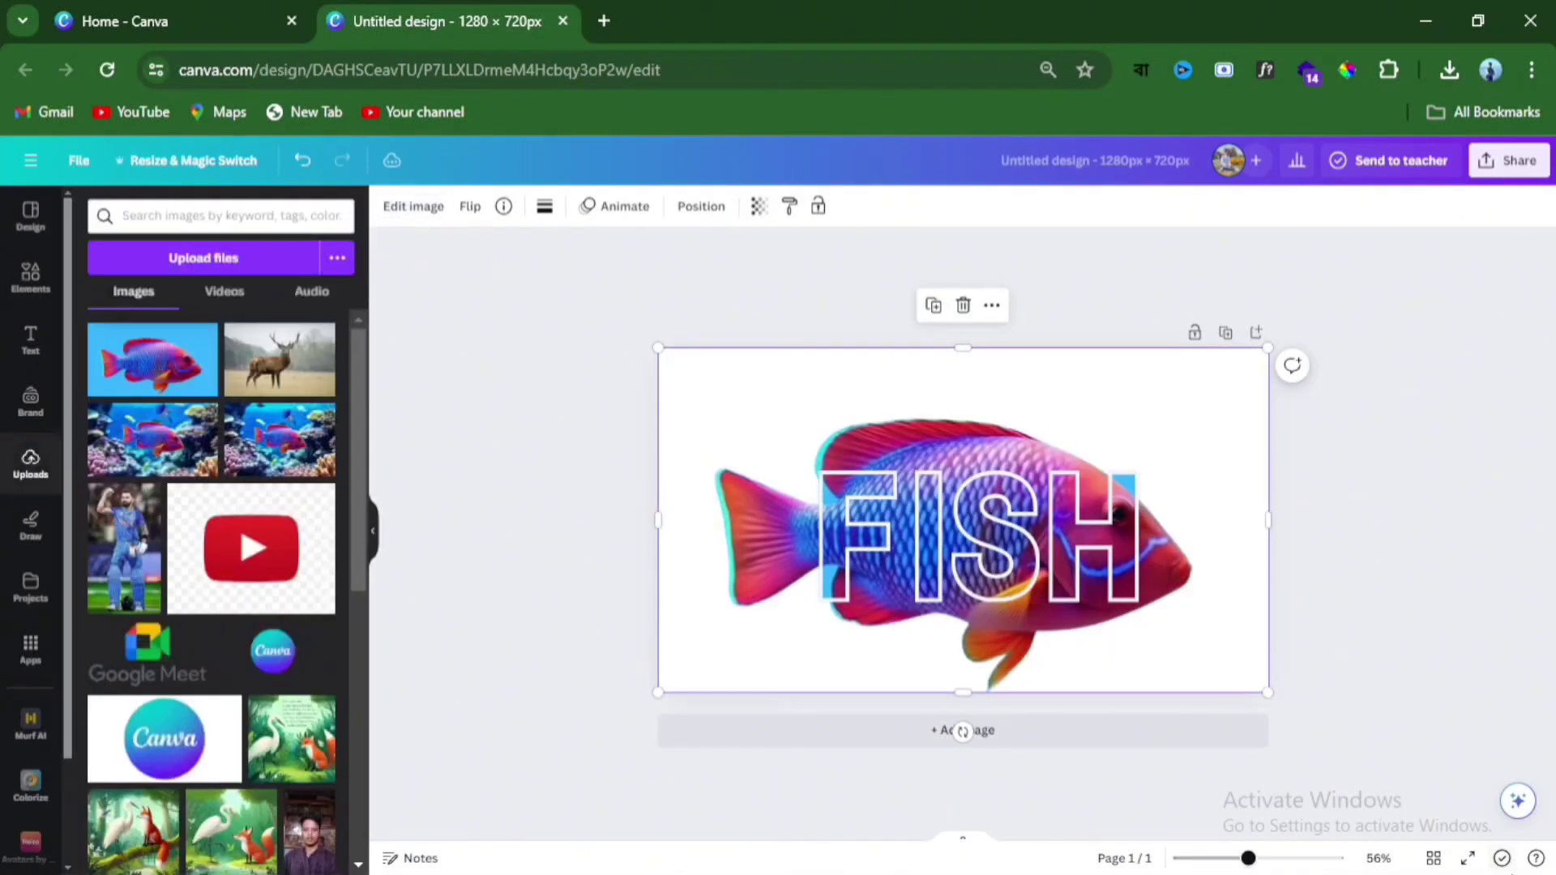
click(1470, 858)
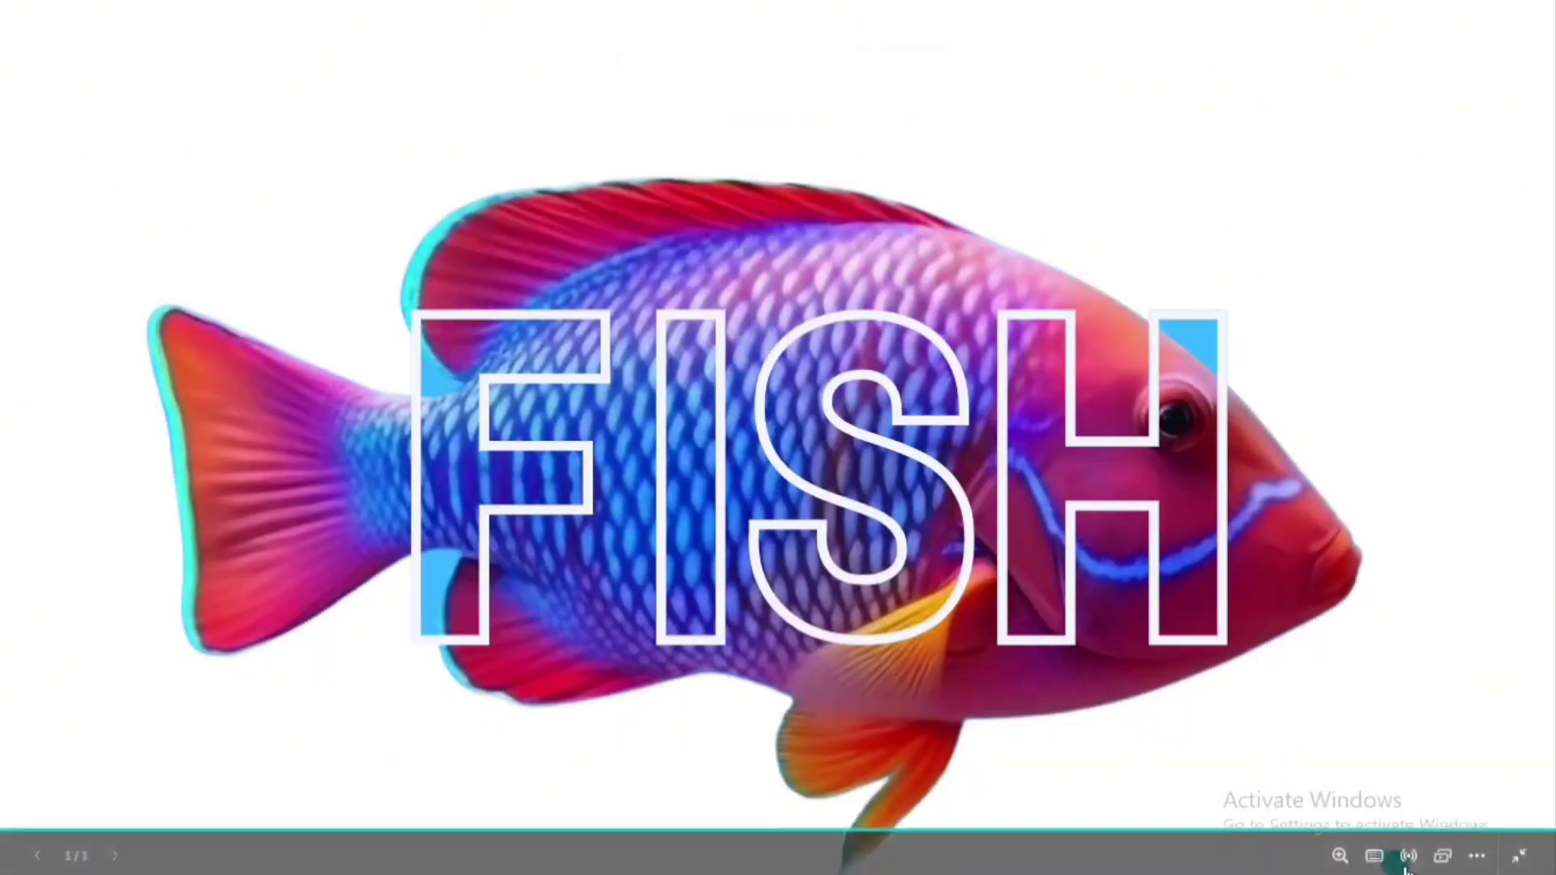
click(1518, 858)
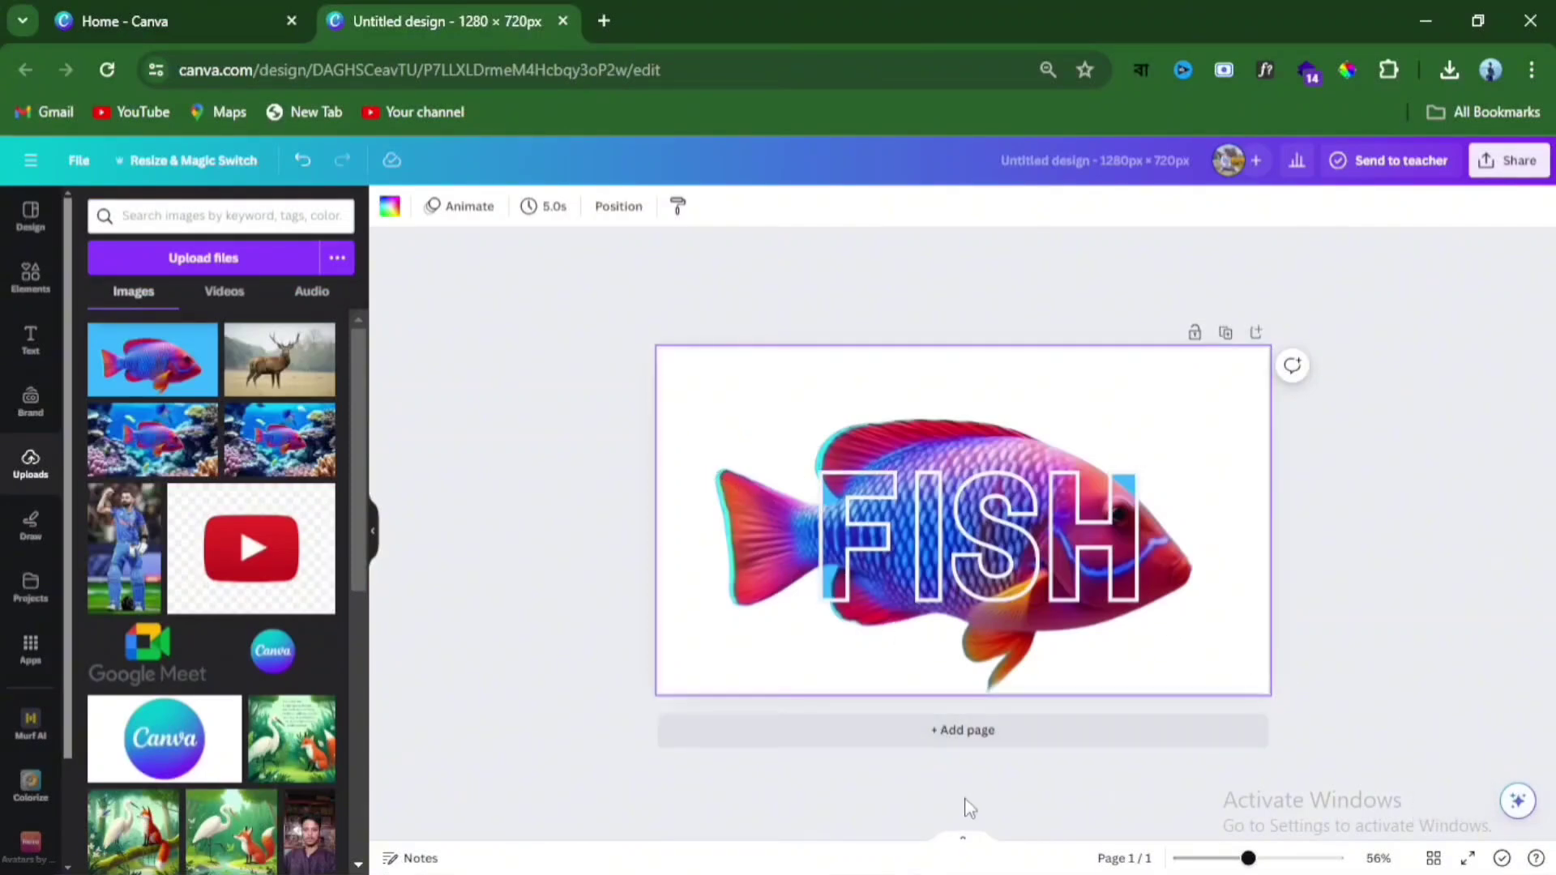
click(679, 405)
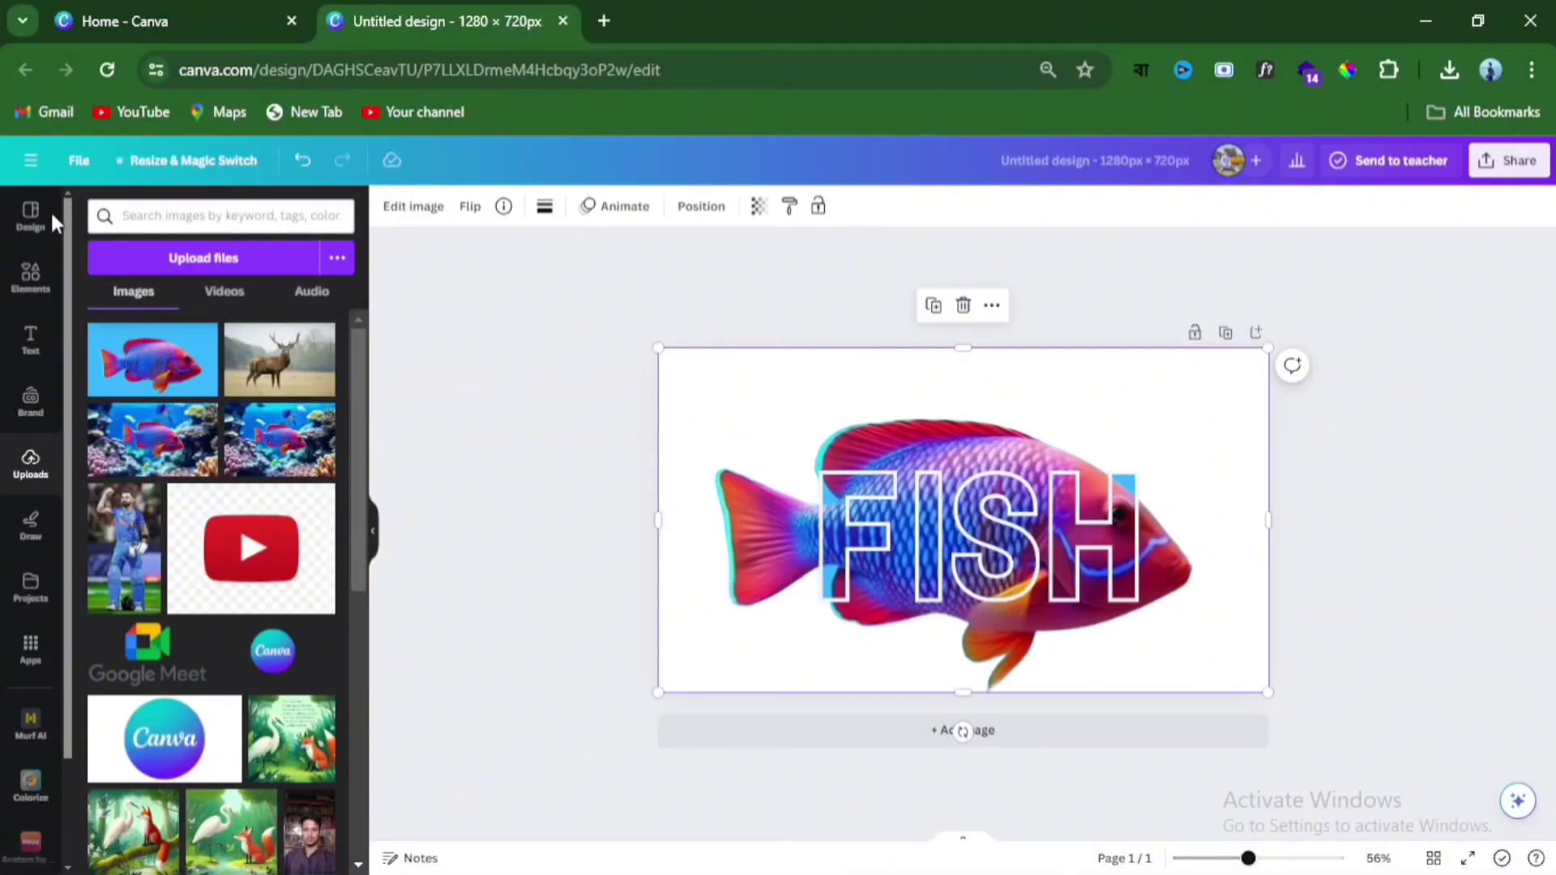
click(409, 208)
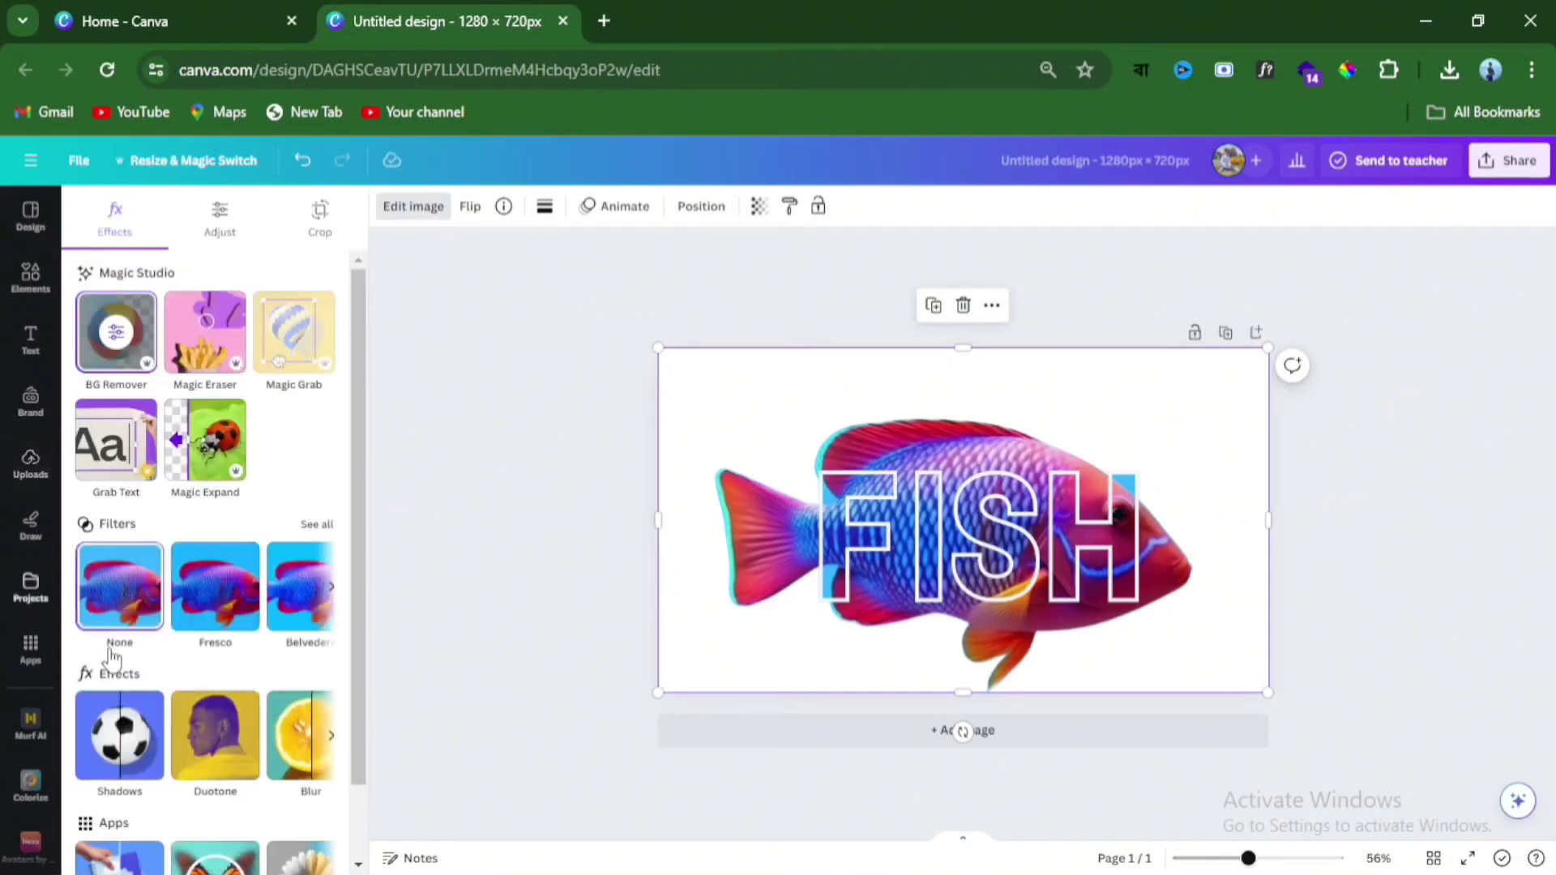
scroll(114, 661, down, 2)
click(737, 371)
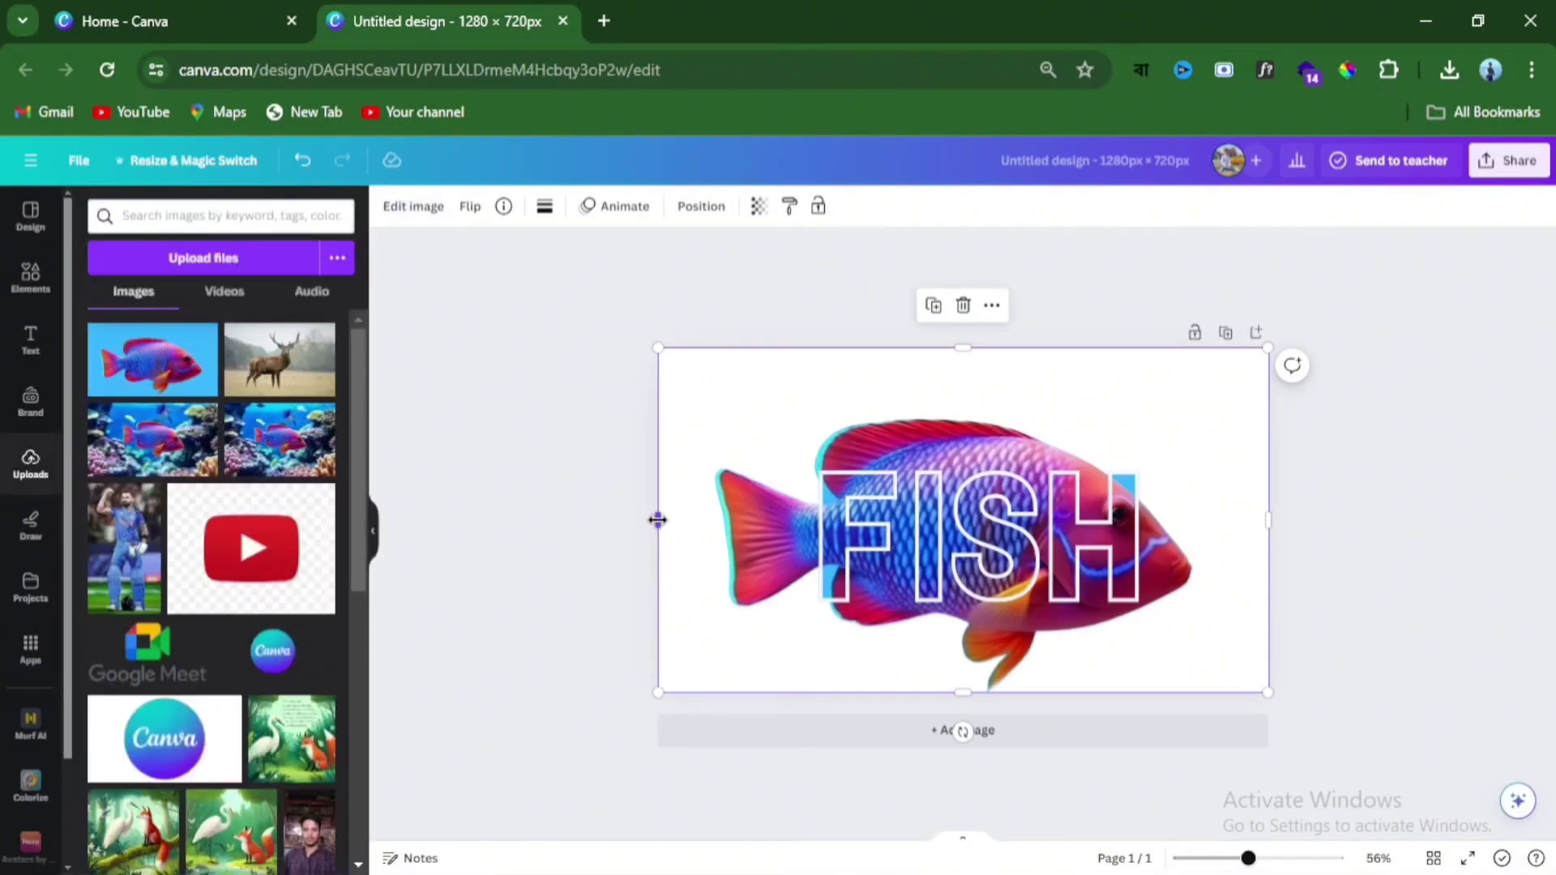
mouse_move(657, 519)
mouse_down()
mouse_move(694, 521)
mouse_move(670, 513)
mouse_up()
key(Escape)
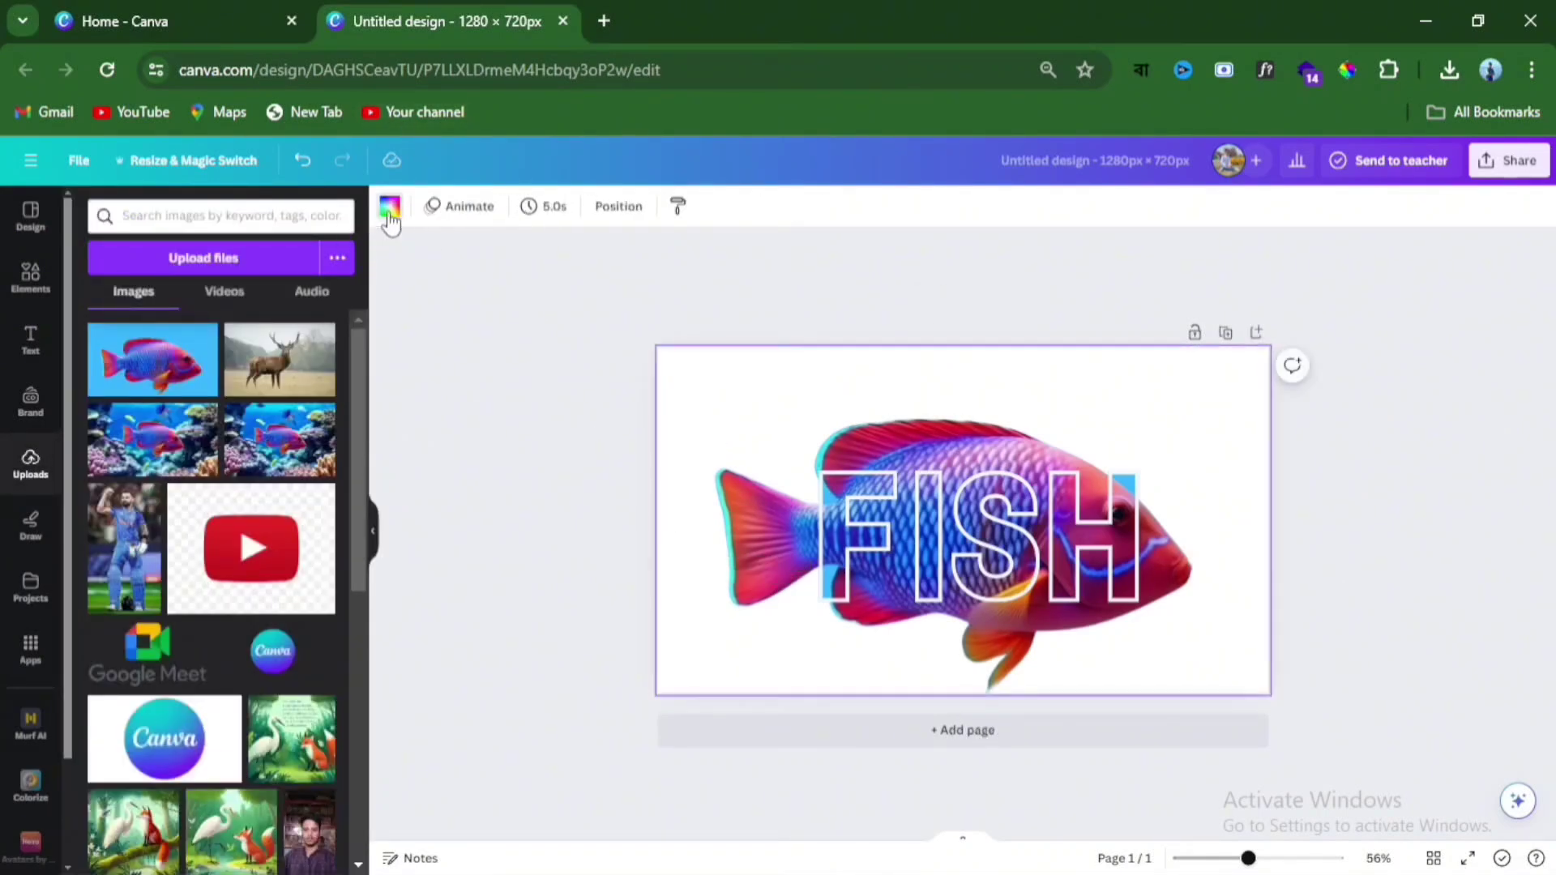
Step: Set the page background to a linear gradient running from white to blue #0595E6
click(390, 208)
click(93, 311)
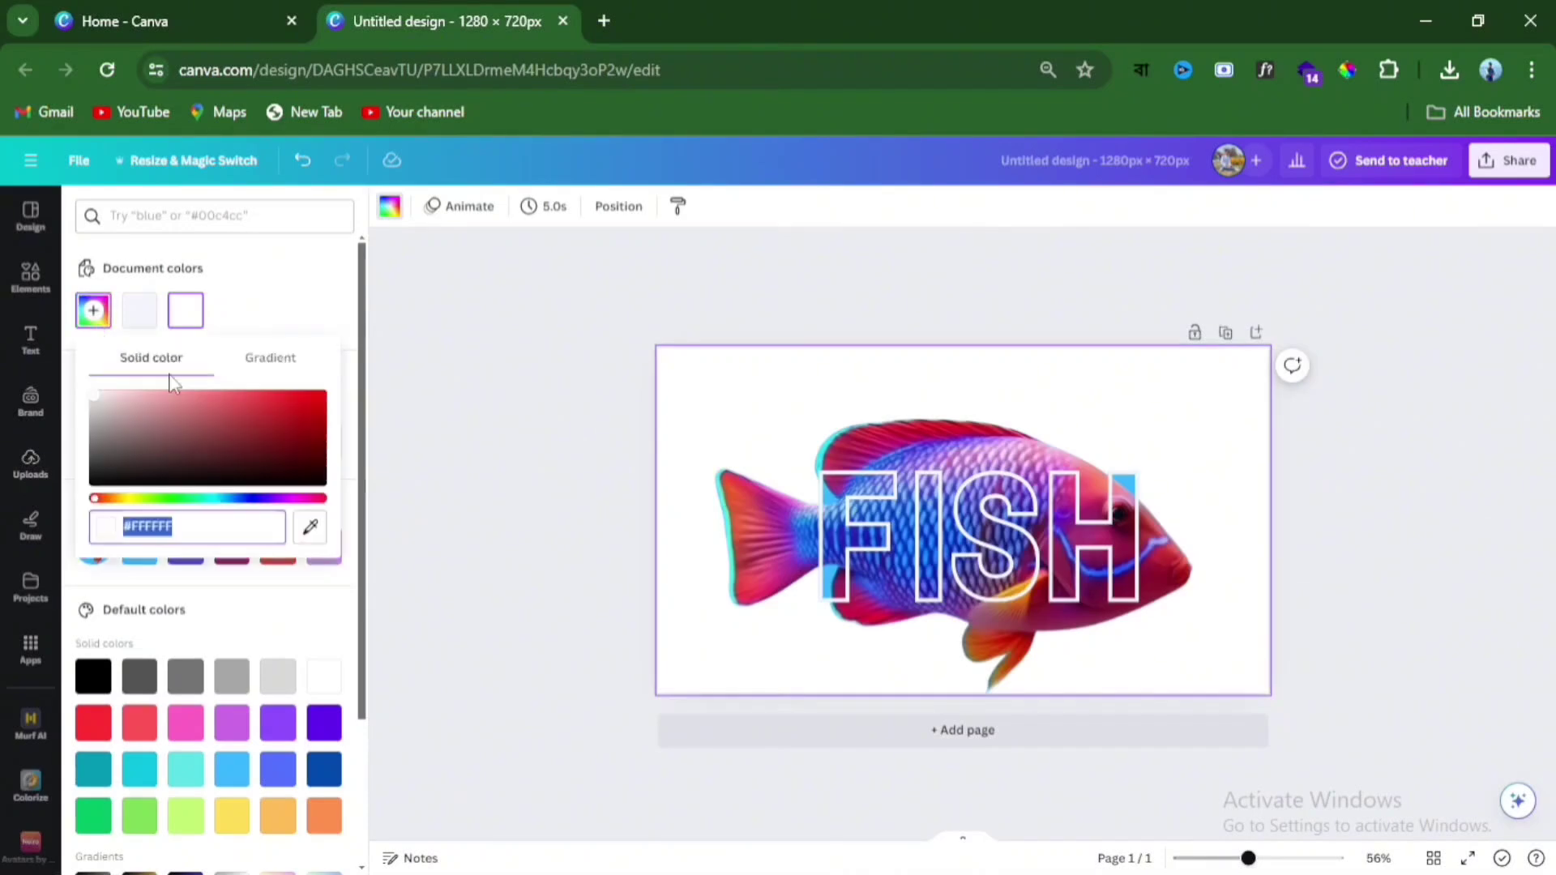
click(260, 361)
click(112, 447)
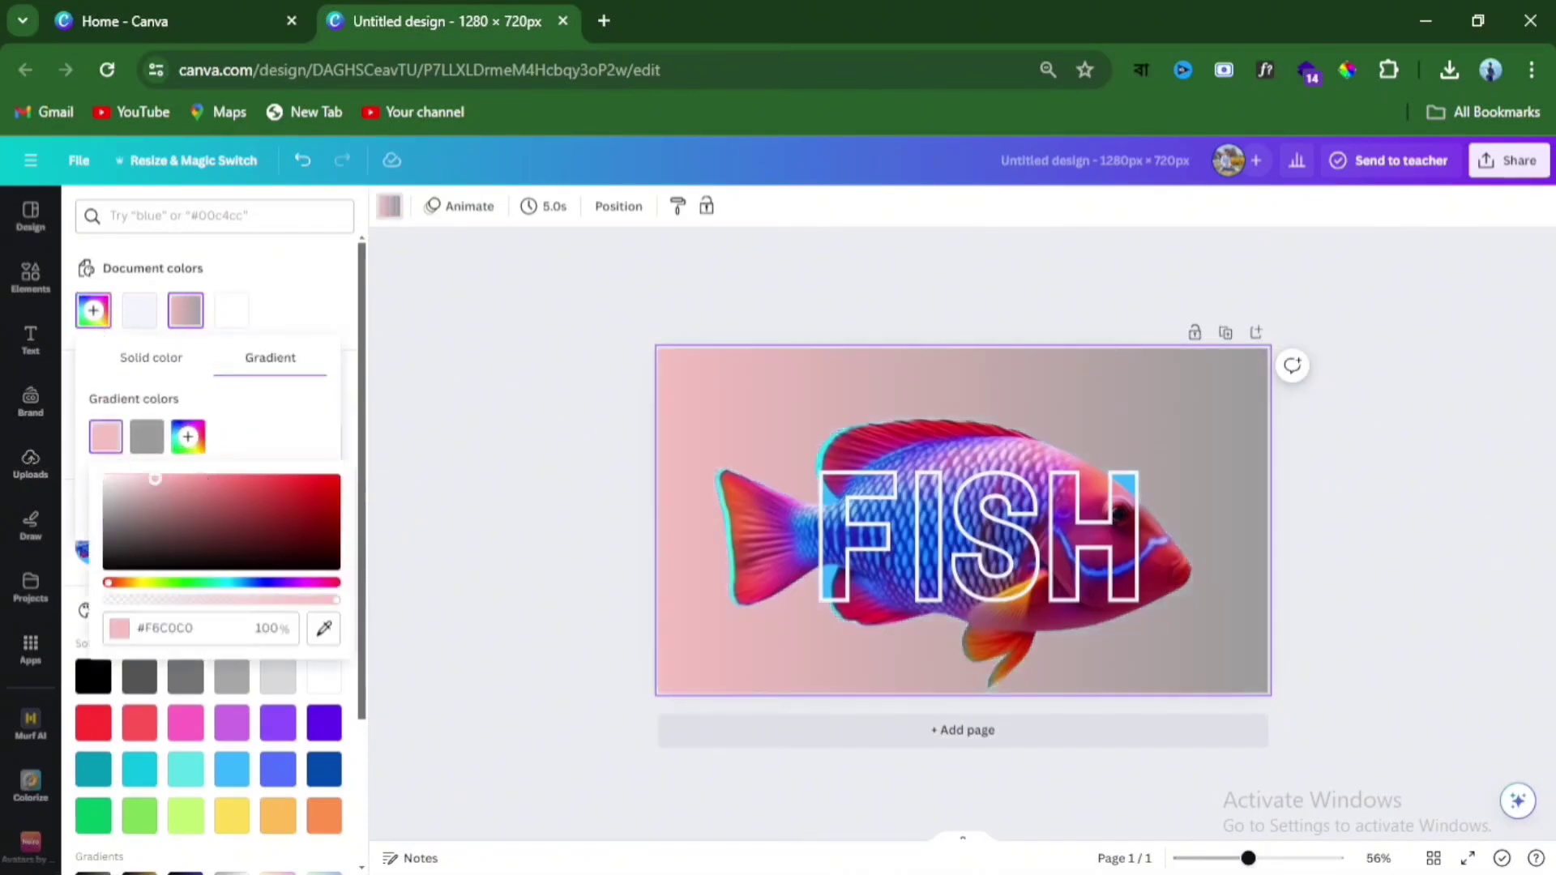
click(146, 442)
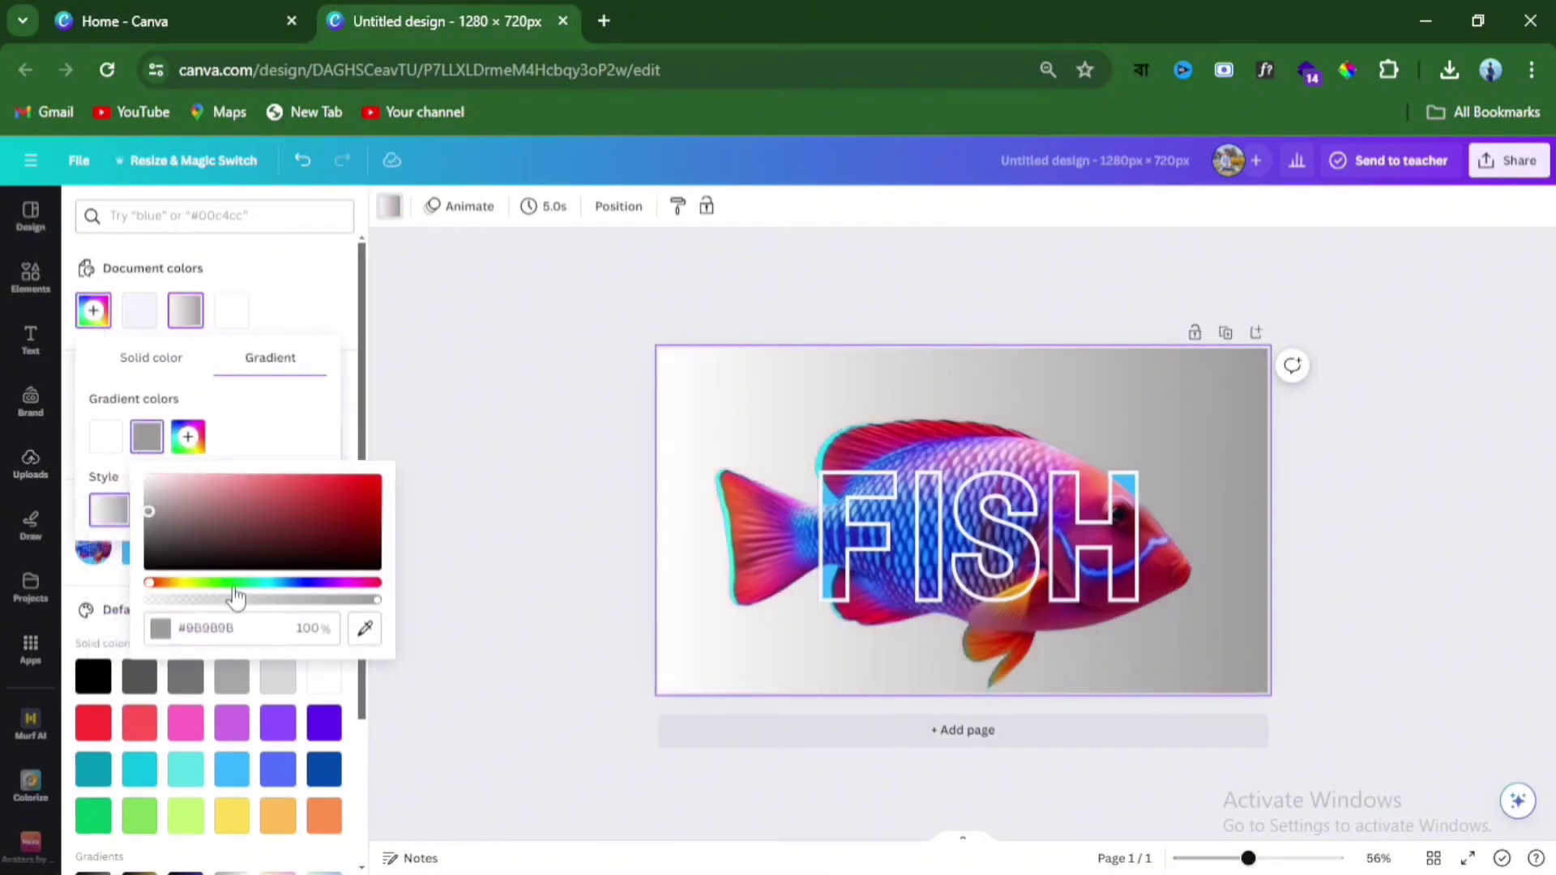
drag(154, 598, 257, 601)
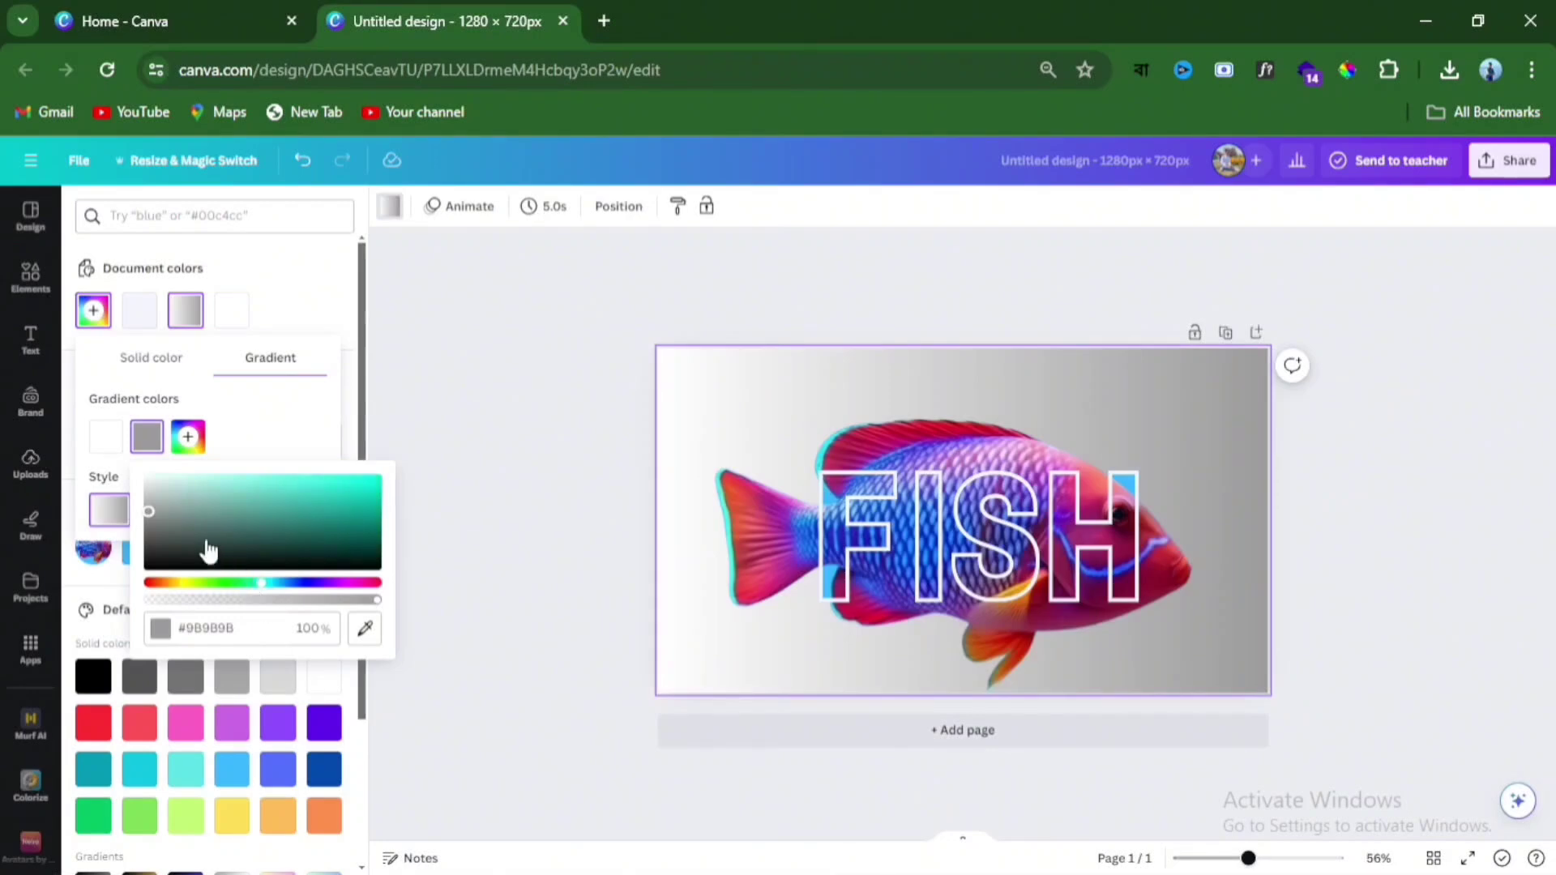
click(327, 513)
drag(348, 508, 377, 484)
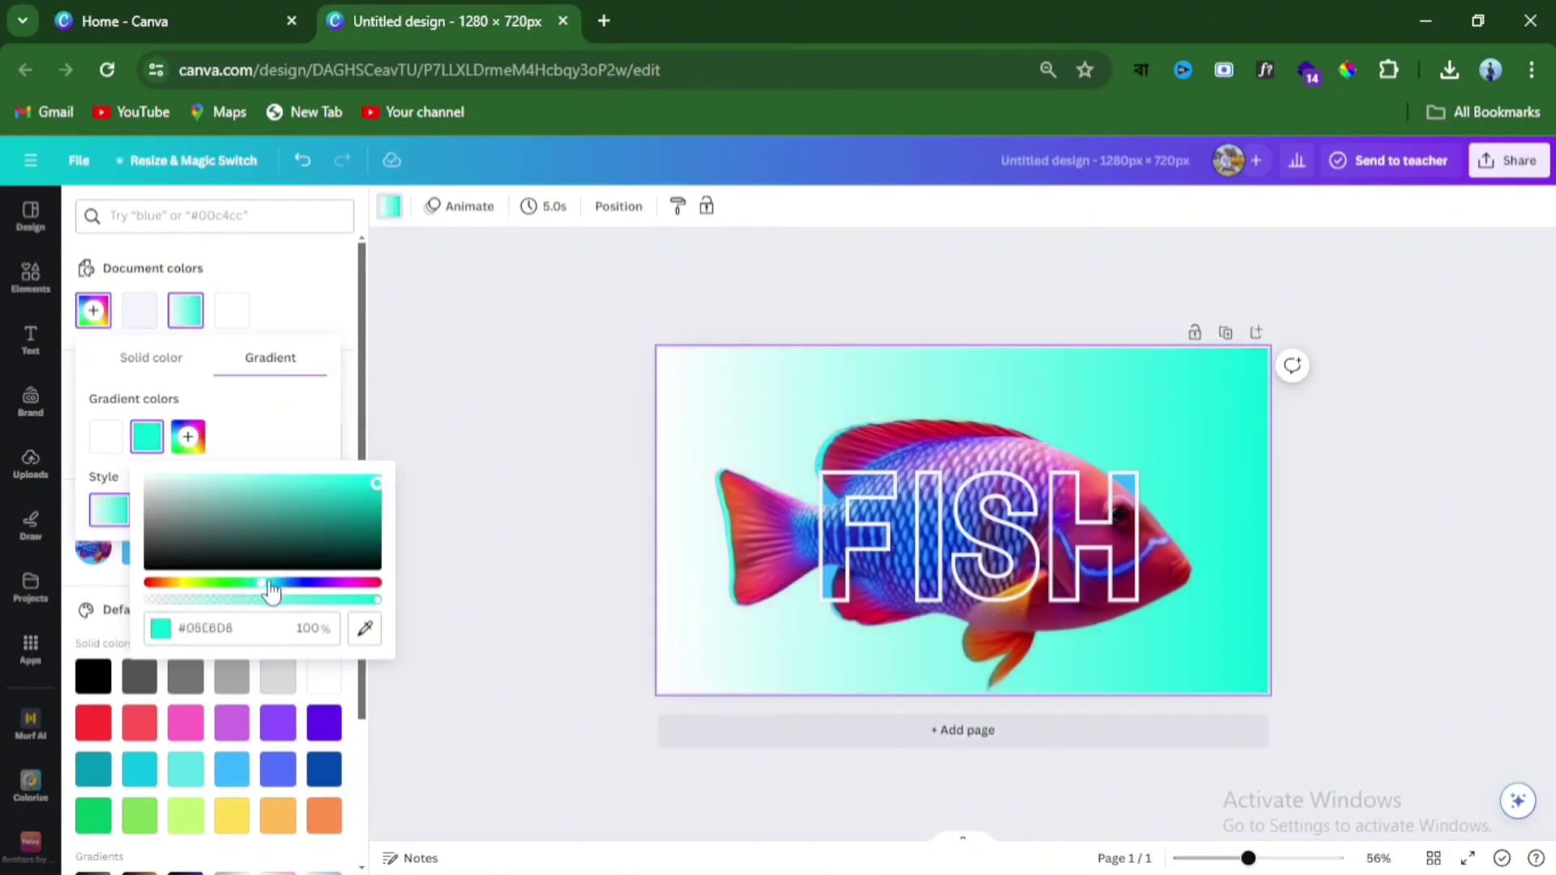
drag(270, 592, 280, 596)
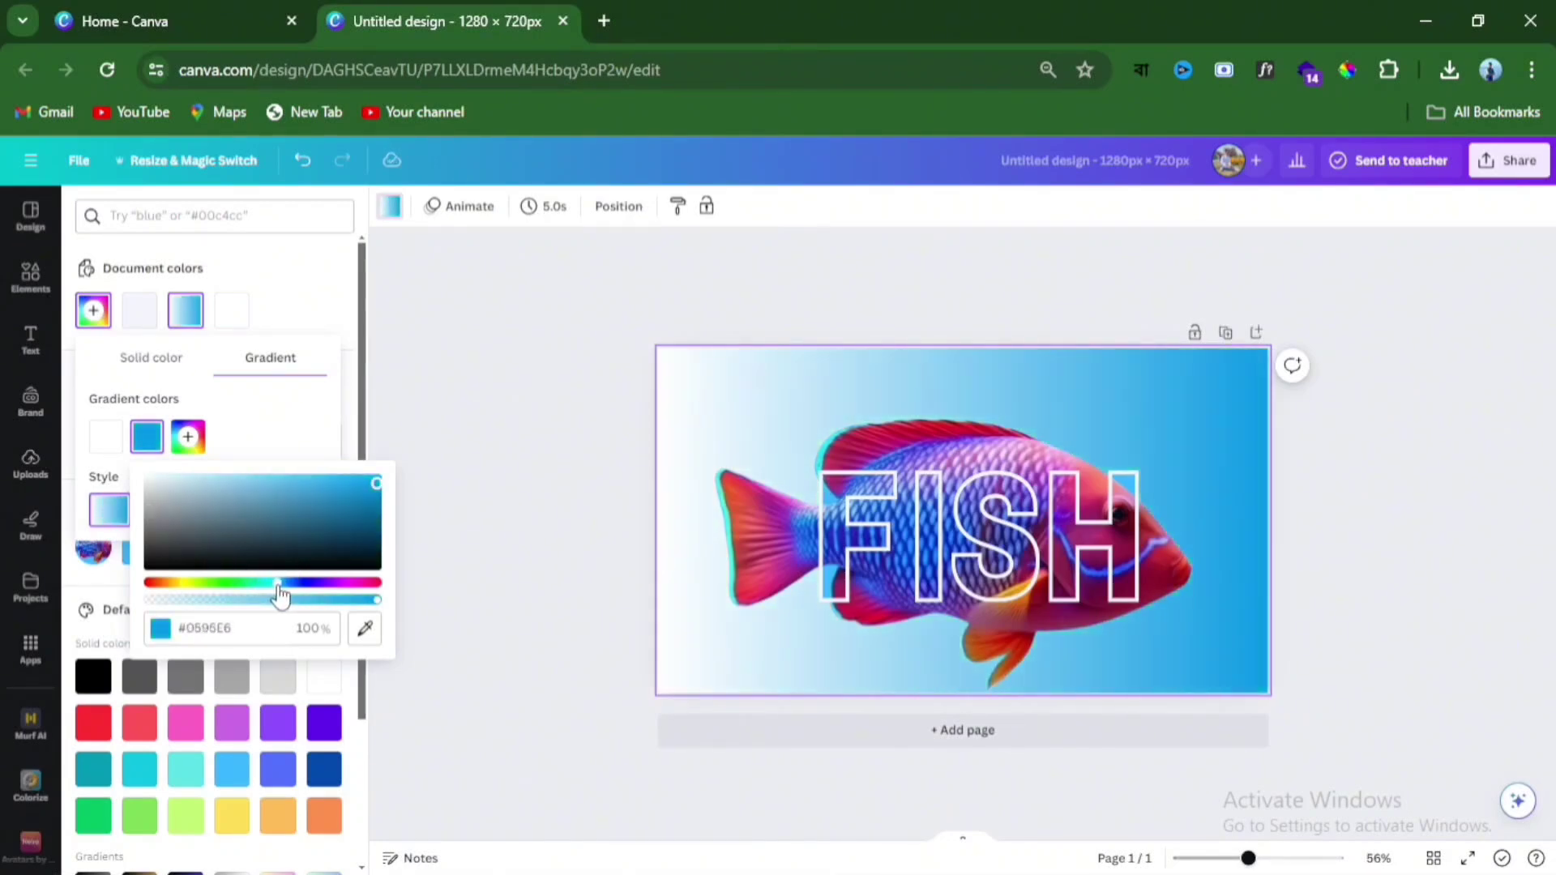
Step: Change the background gradient to the radial style with a white center and preview the design full screen
click(301, 456)
click(257, 511)
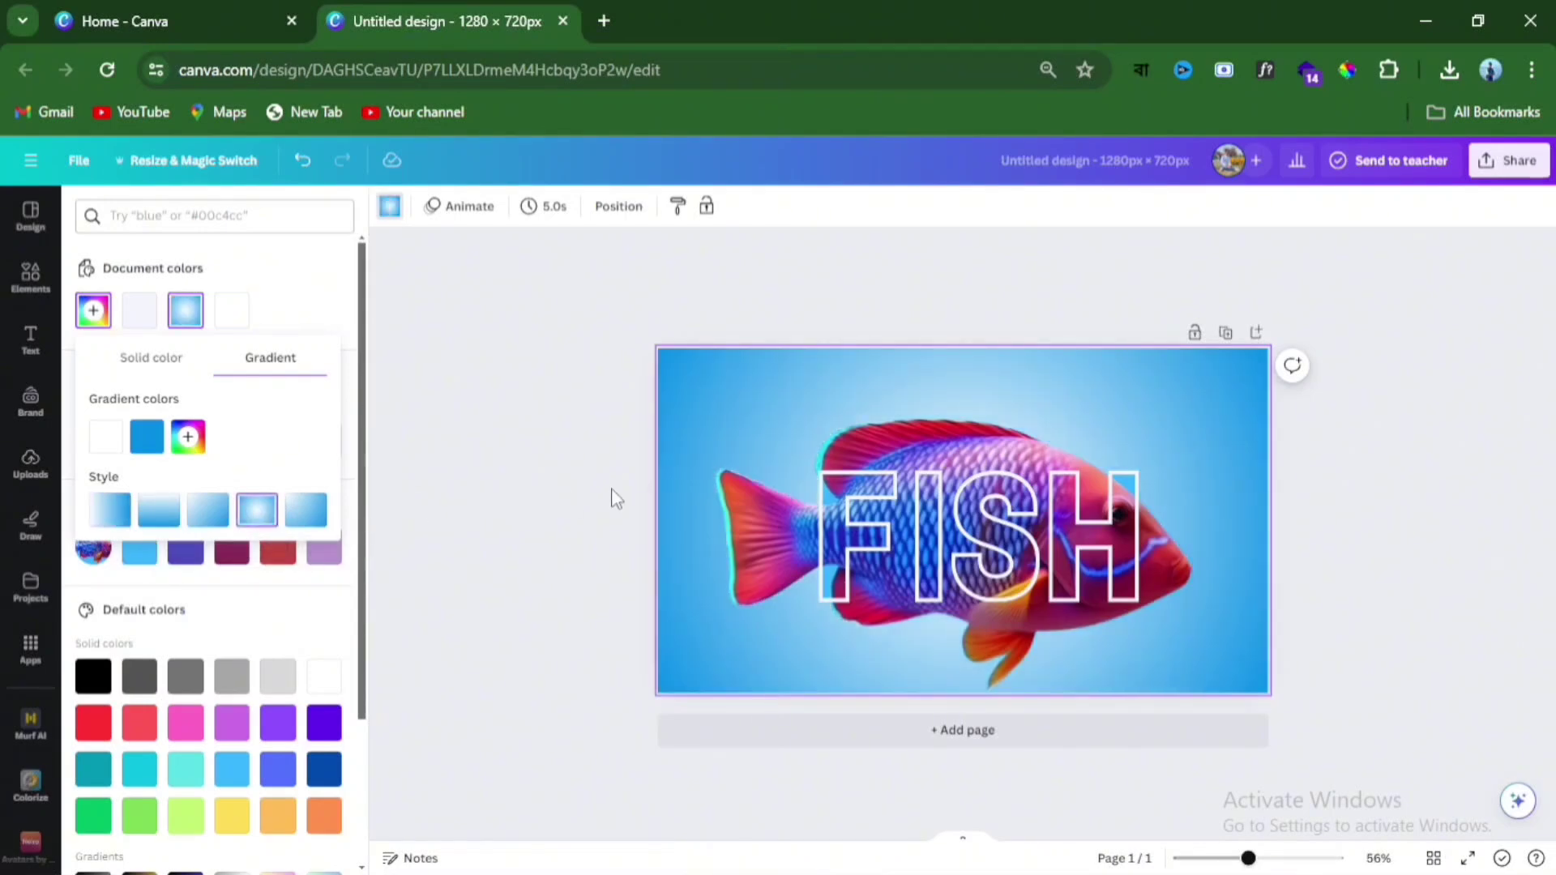
click(1467, 858)
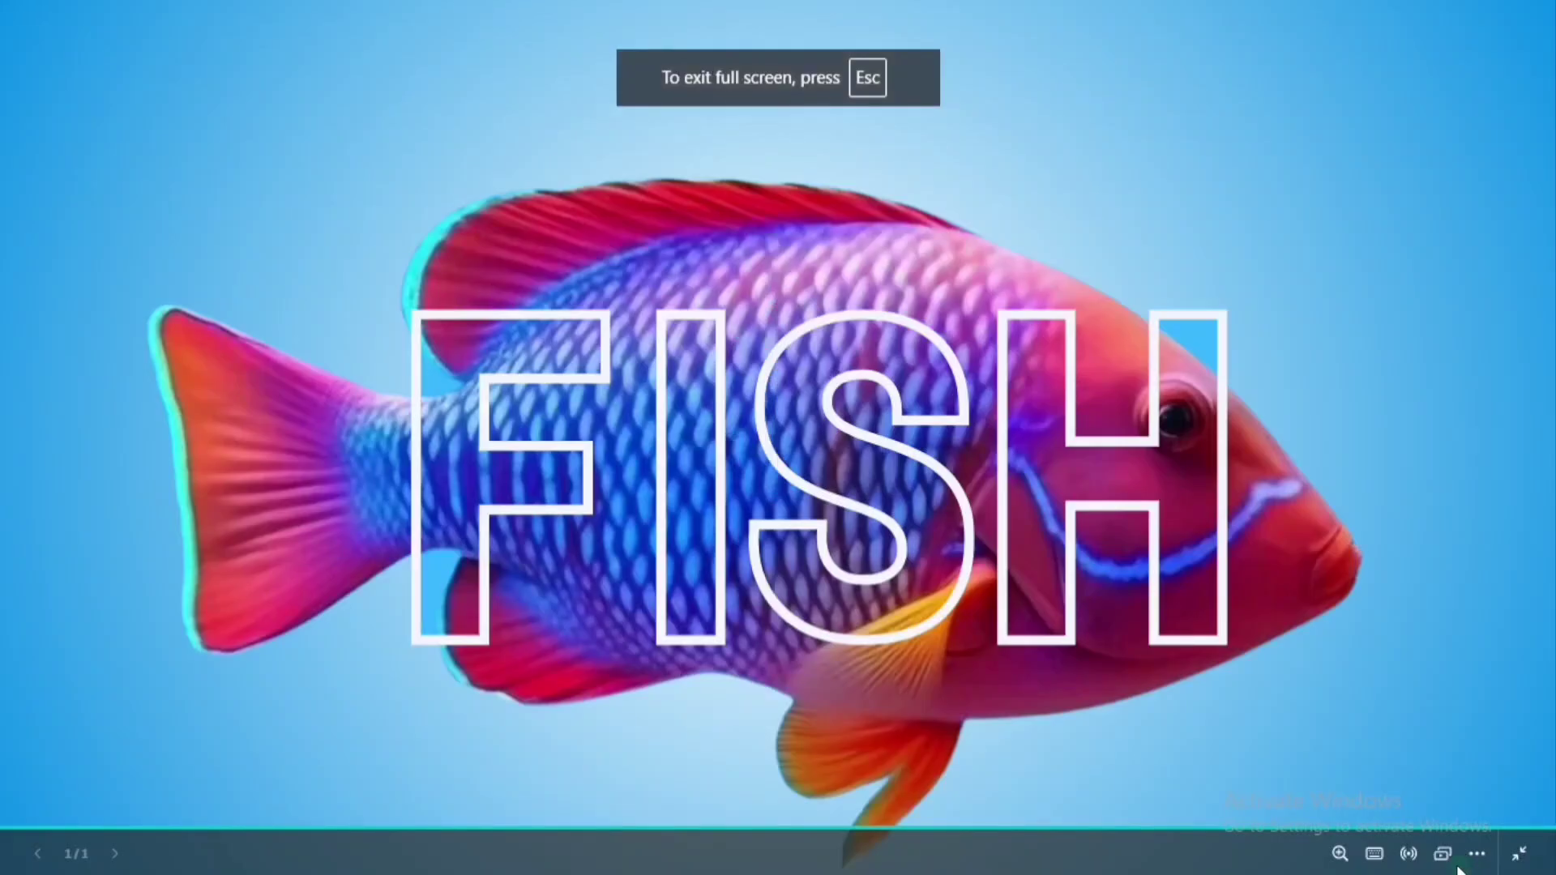